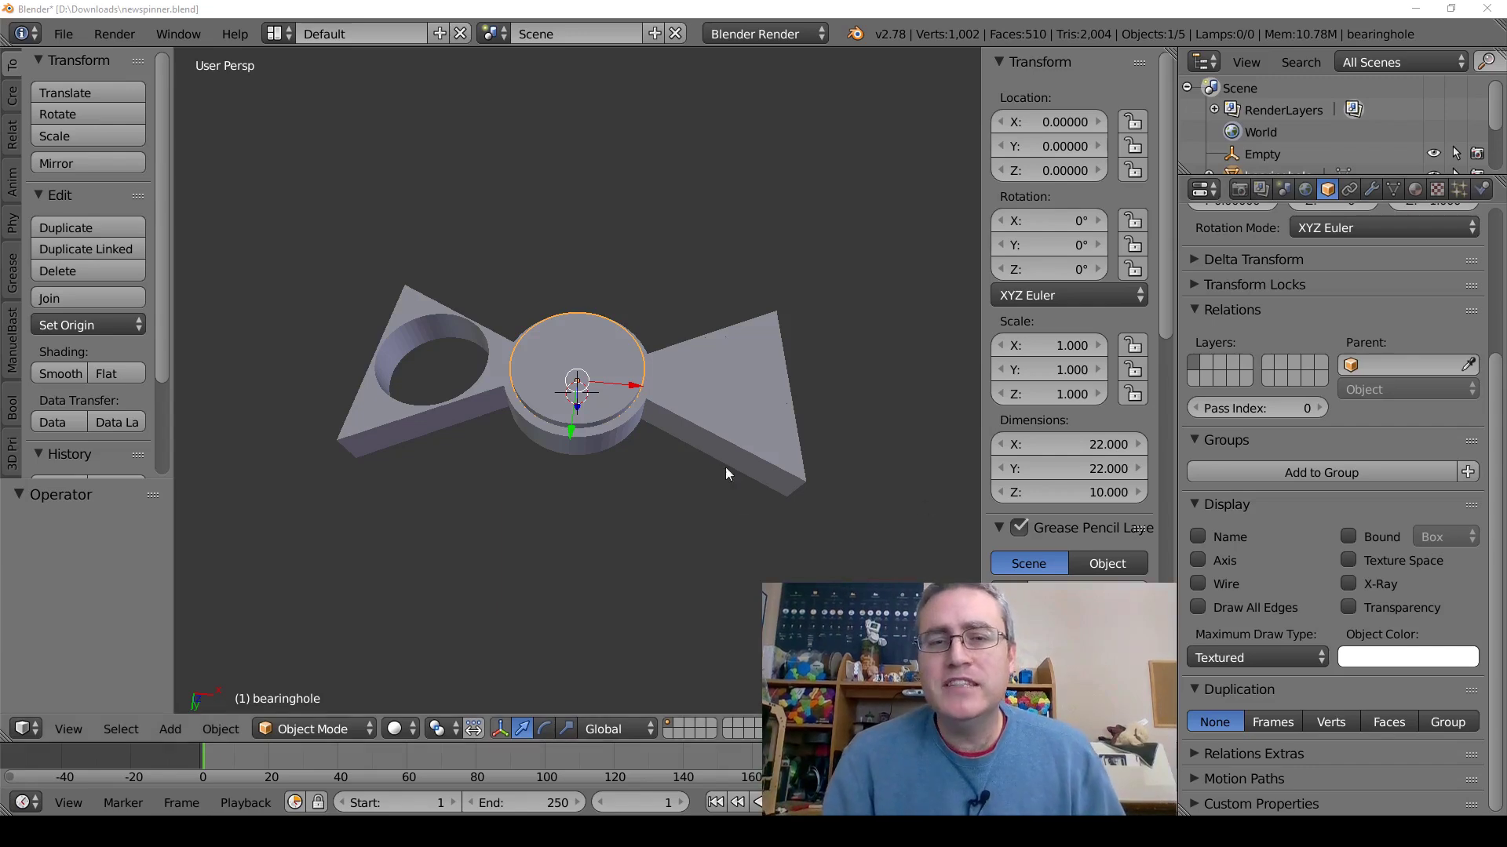
Select the spinner body and examine its Boolean modifiers and shape from several angles.
right_click(633, 425)
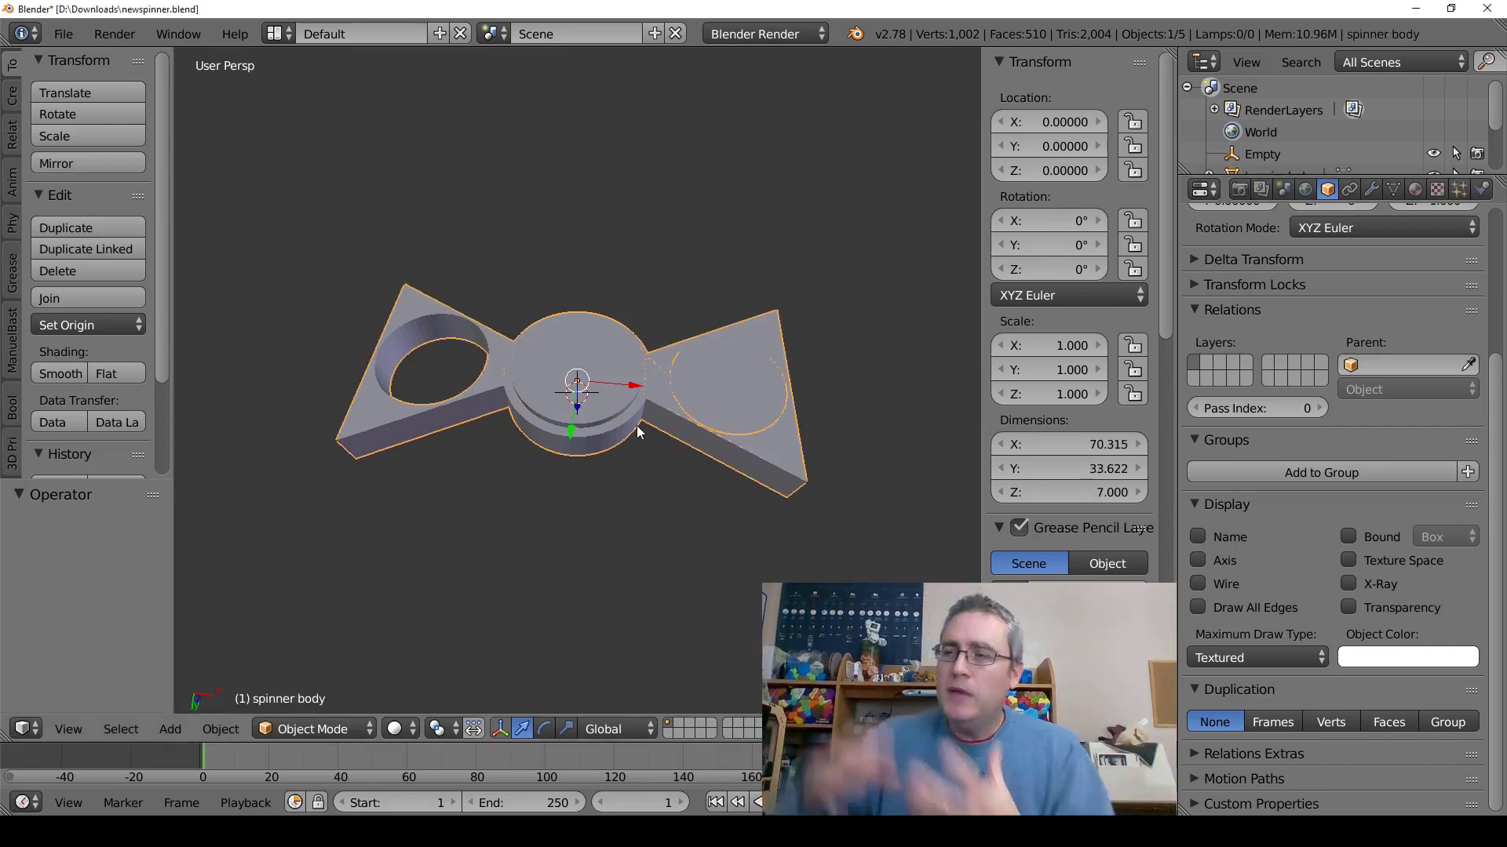
click(1371, 189)
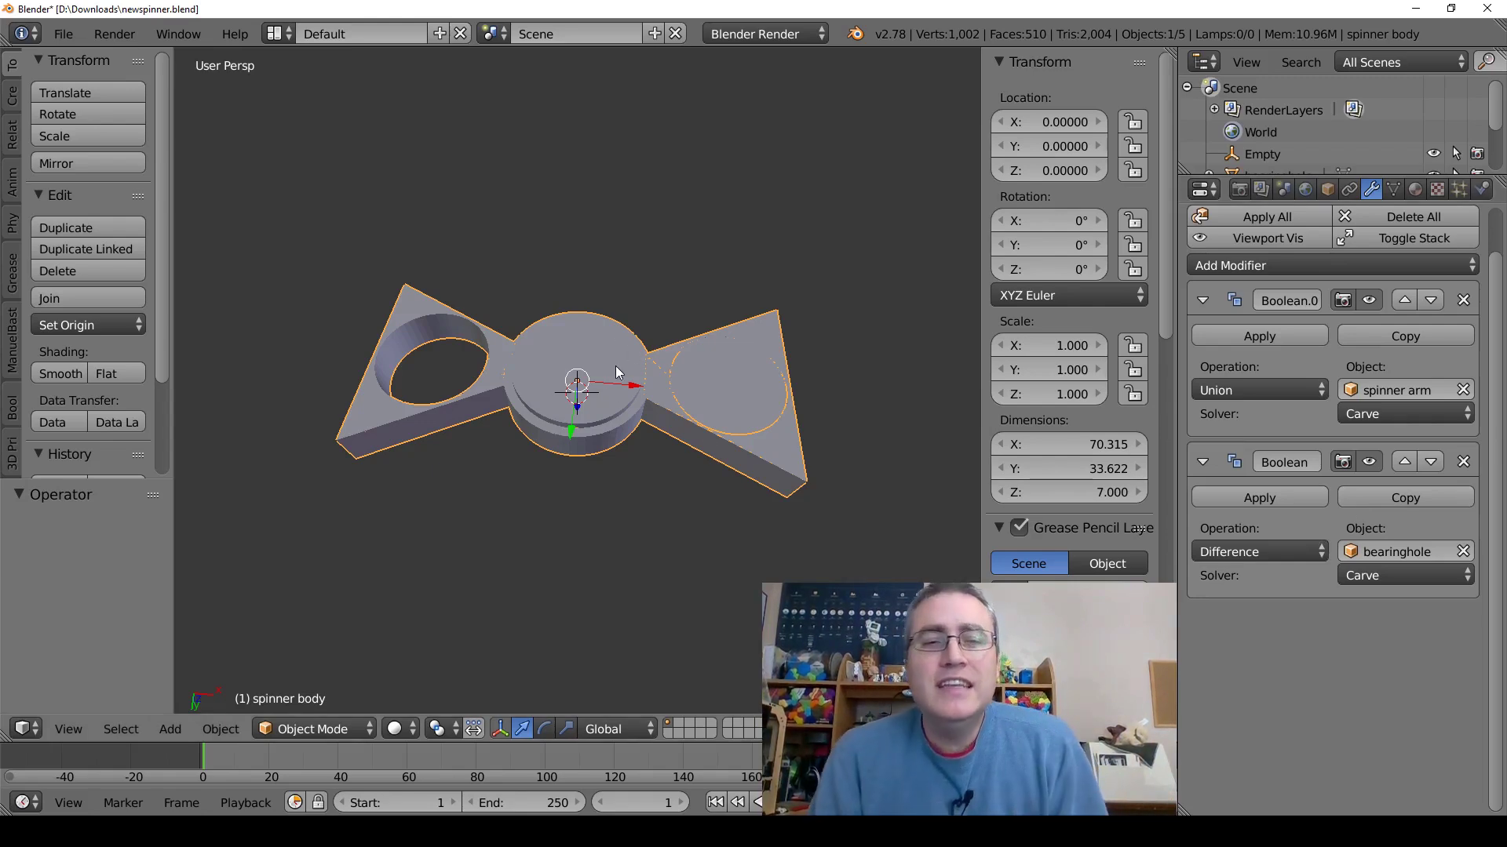
middle_drag(651, 441, 629, 463)
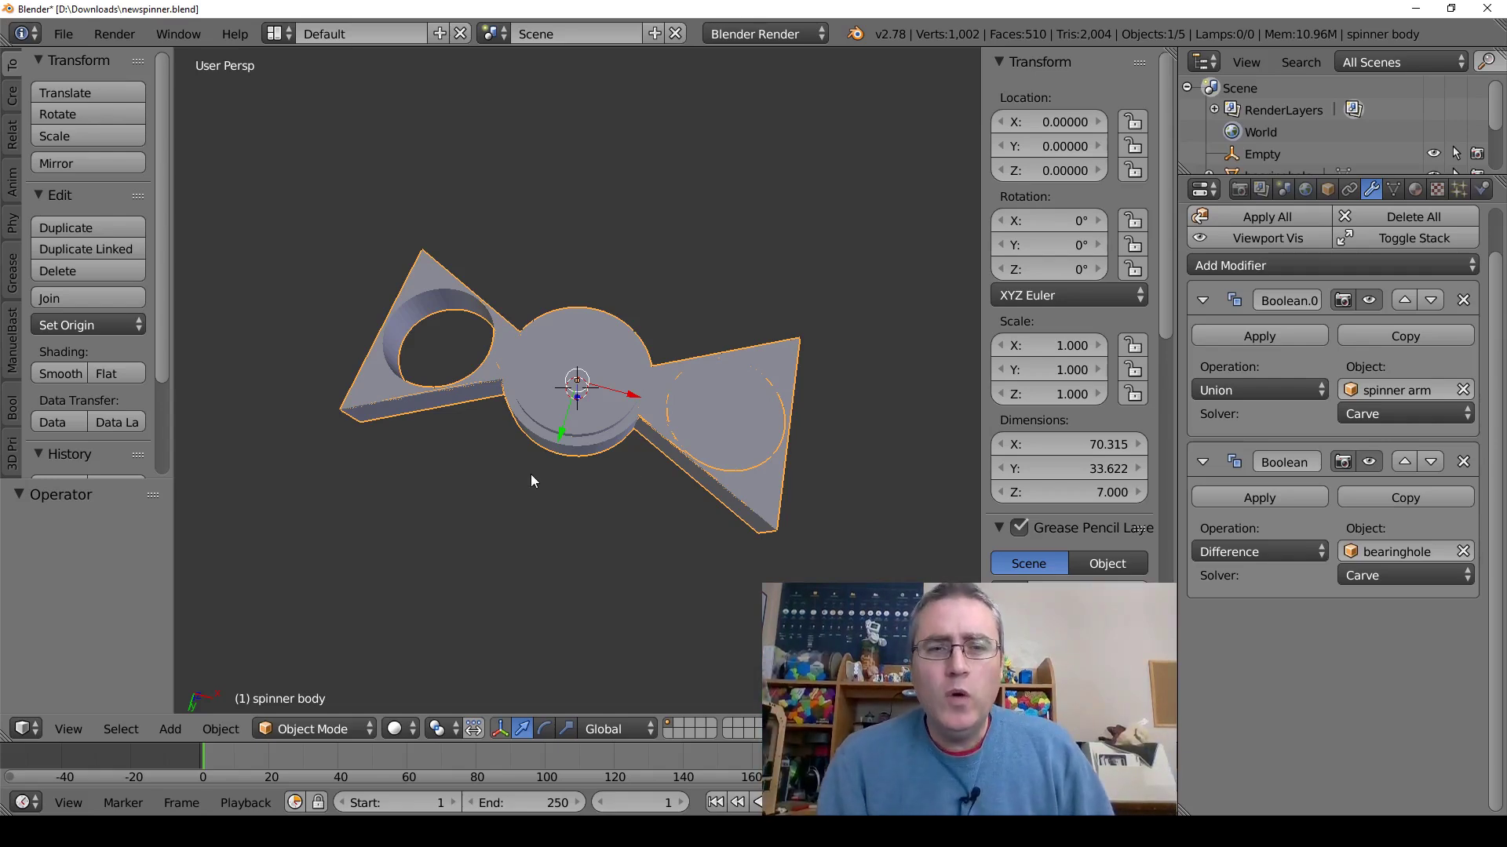
mouse_move(531, 475)
middle_down()
mouse_move(576, 430)
mouse_move(550, 479)
middle_up()
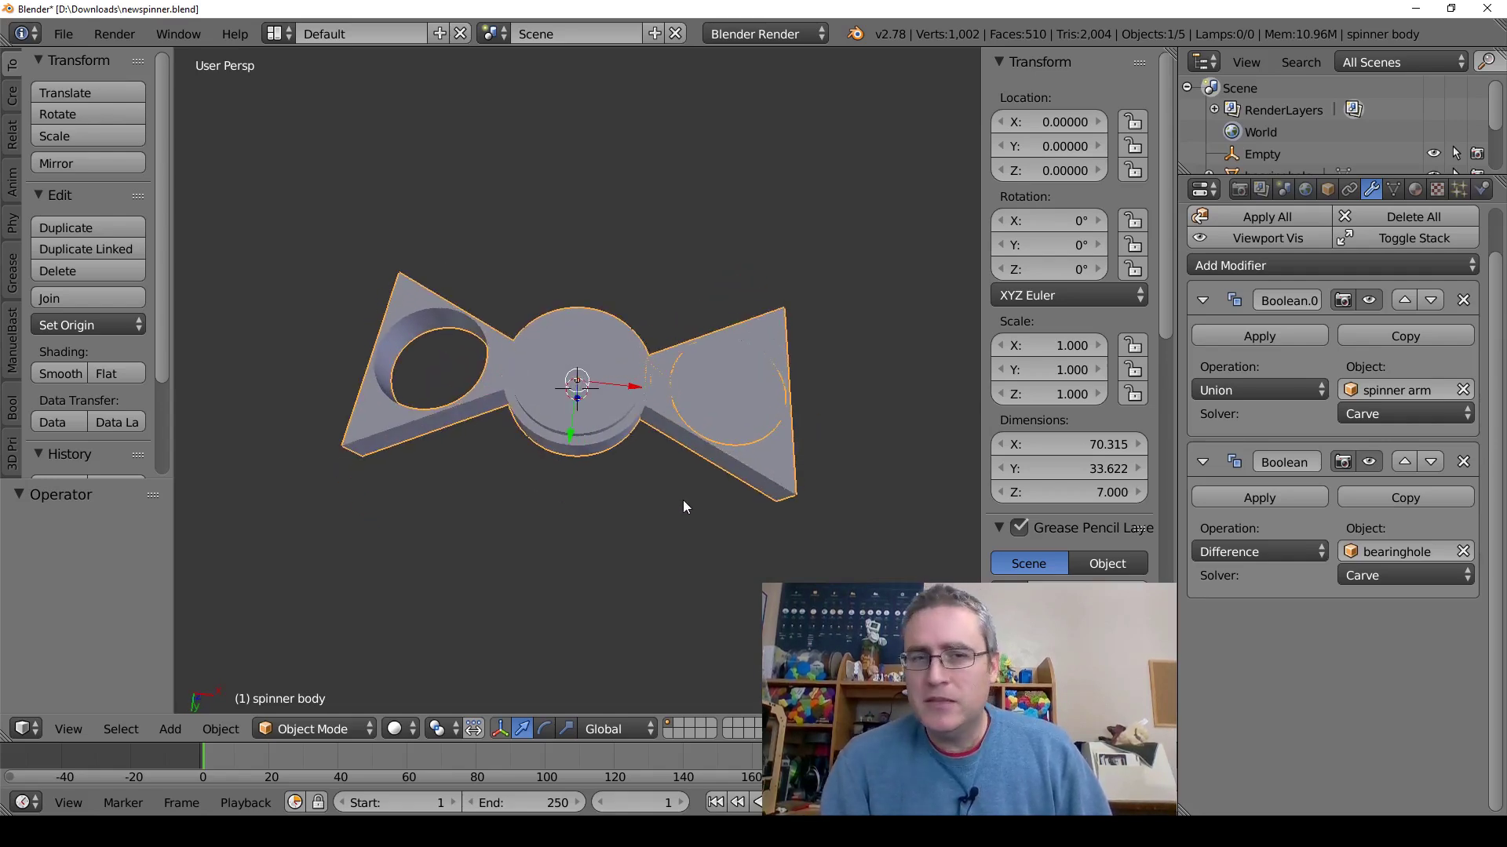
middle_drag(681, 508, 659, 507)
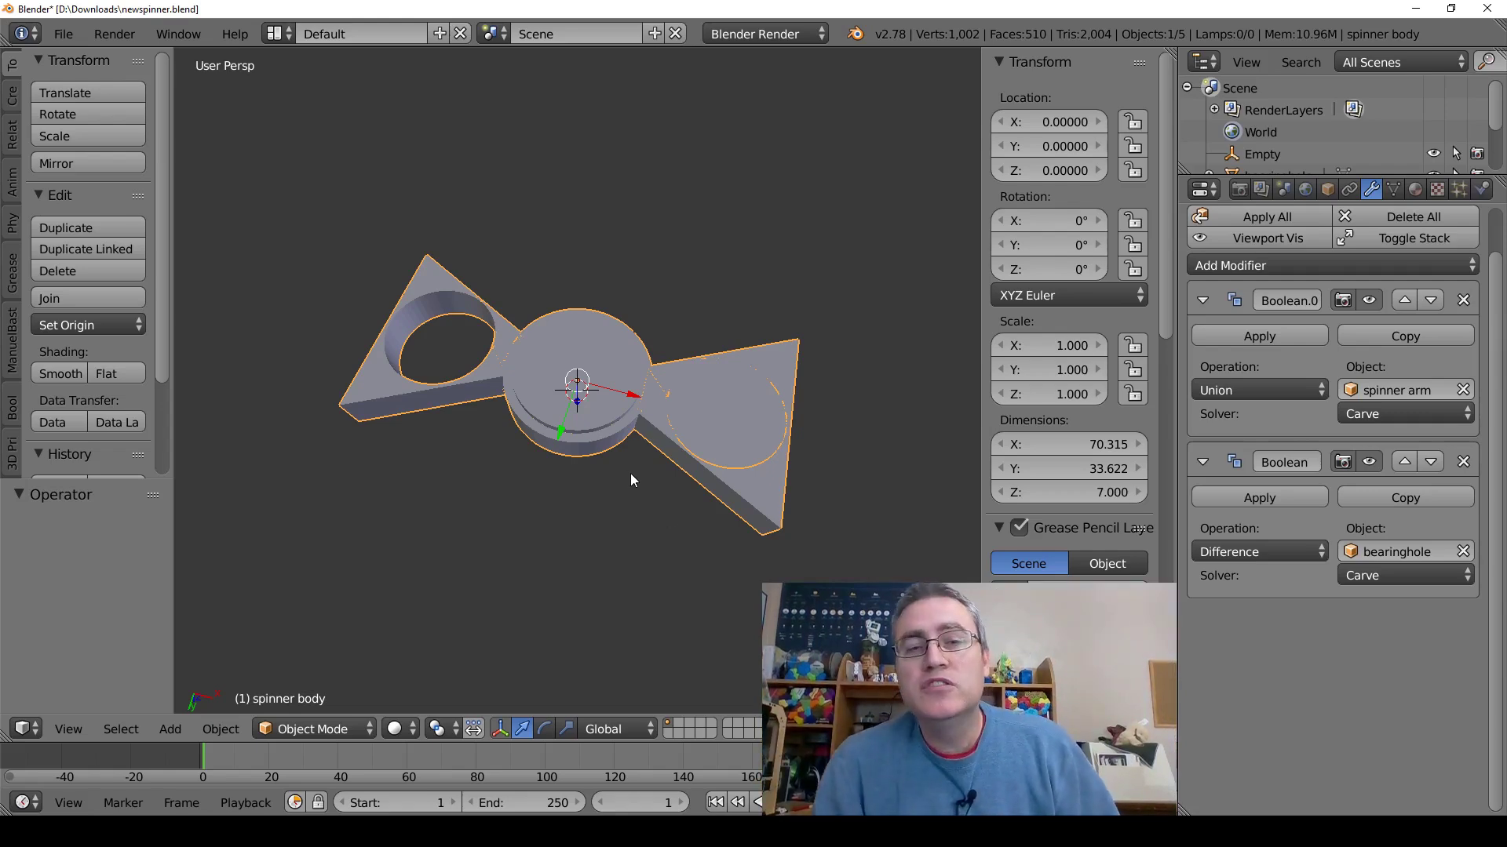
middle_drag(630, 473, 689, 418)
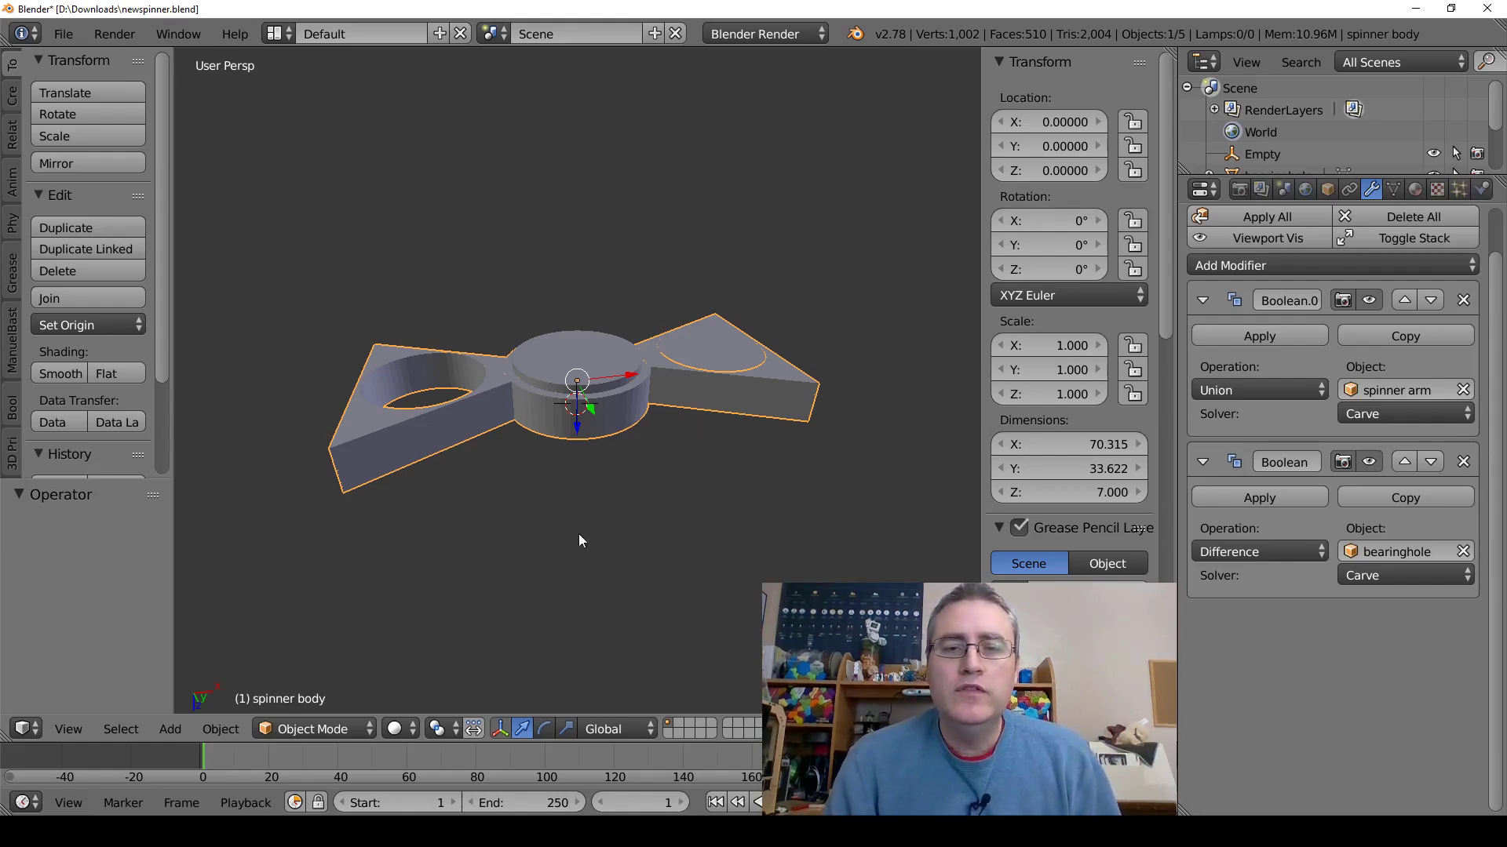
Isolate the spinner body in local view, inspect its holes and front profile, and return to the global view.
click(79, 724)
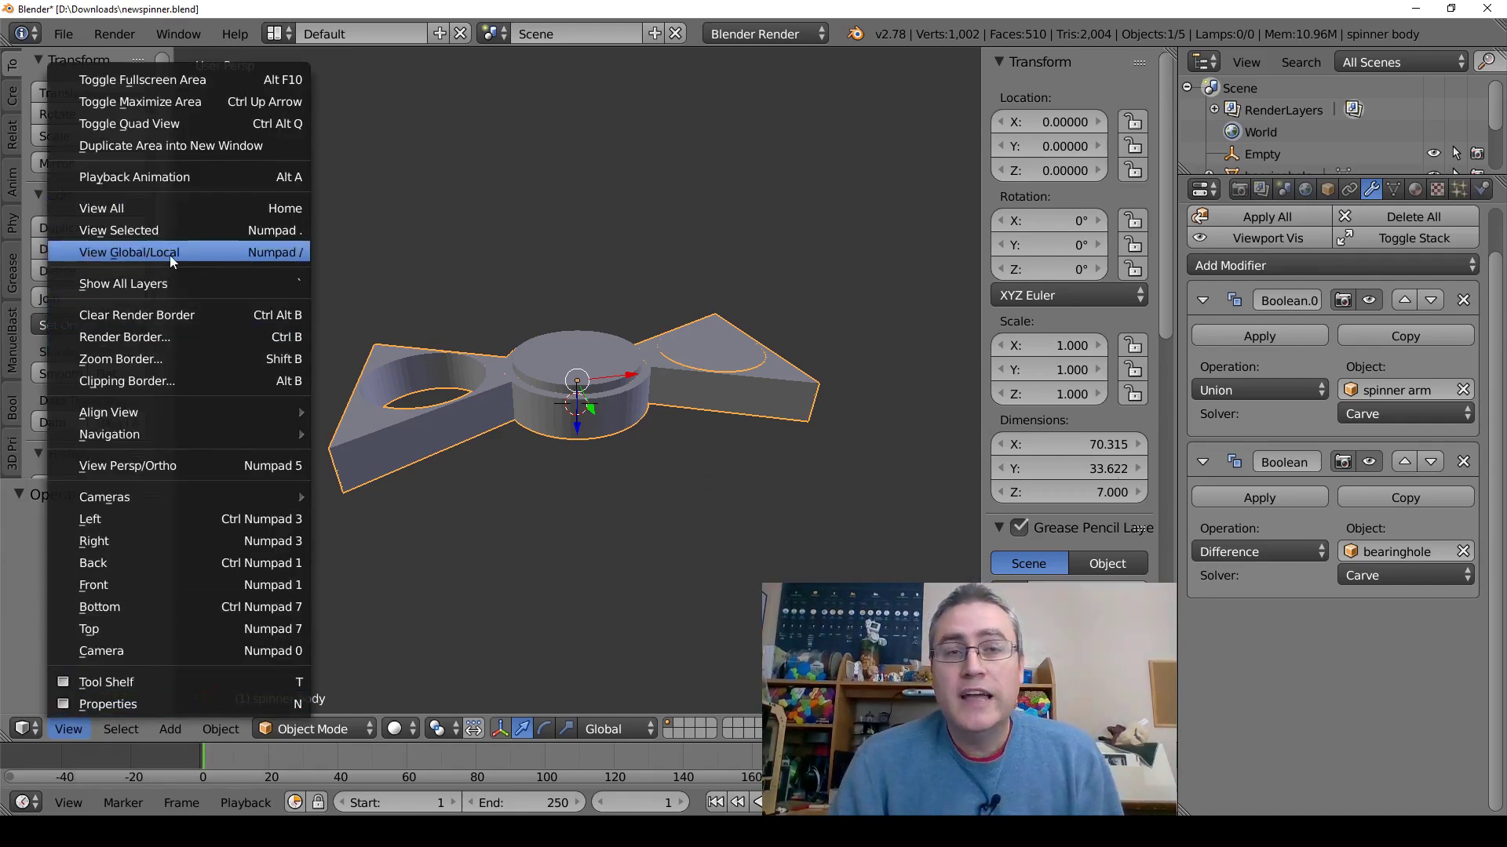
click(237, 257)
scroll(662, 361, up, 1)
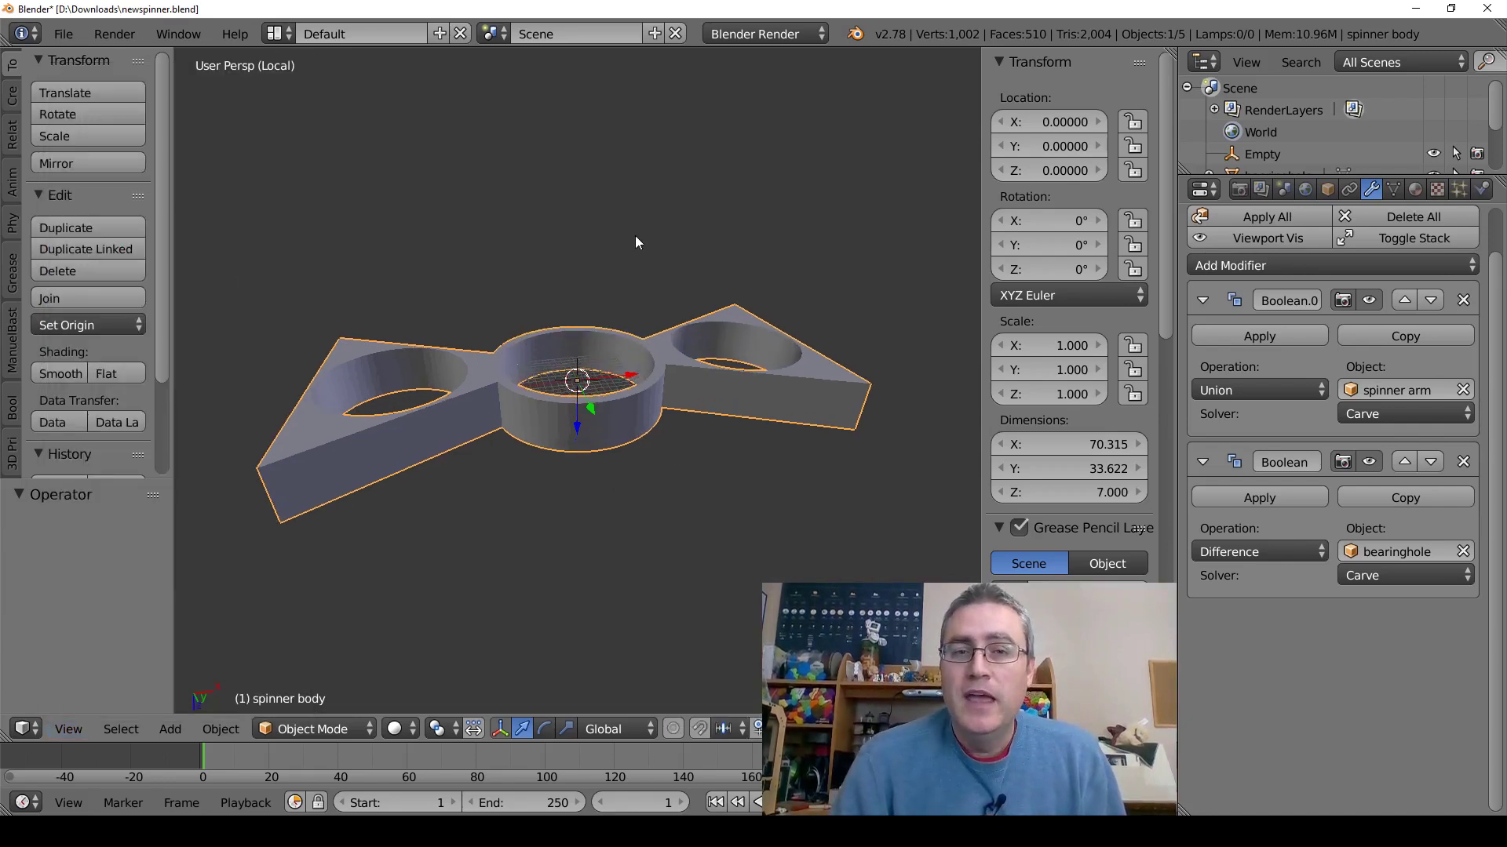
middle_drag(635, 237, 647, 296)
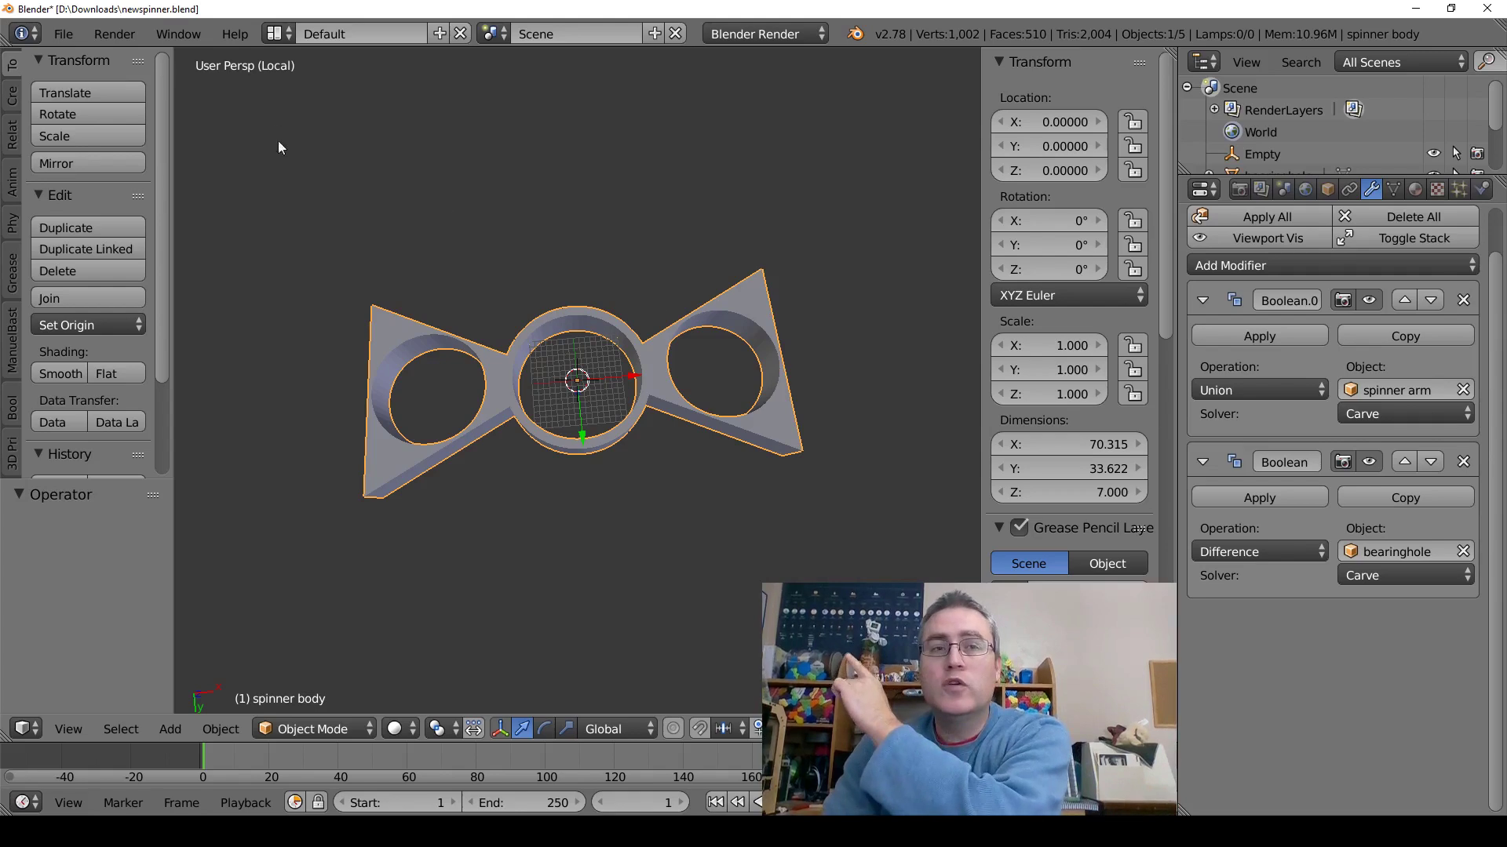
key(KP_1)
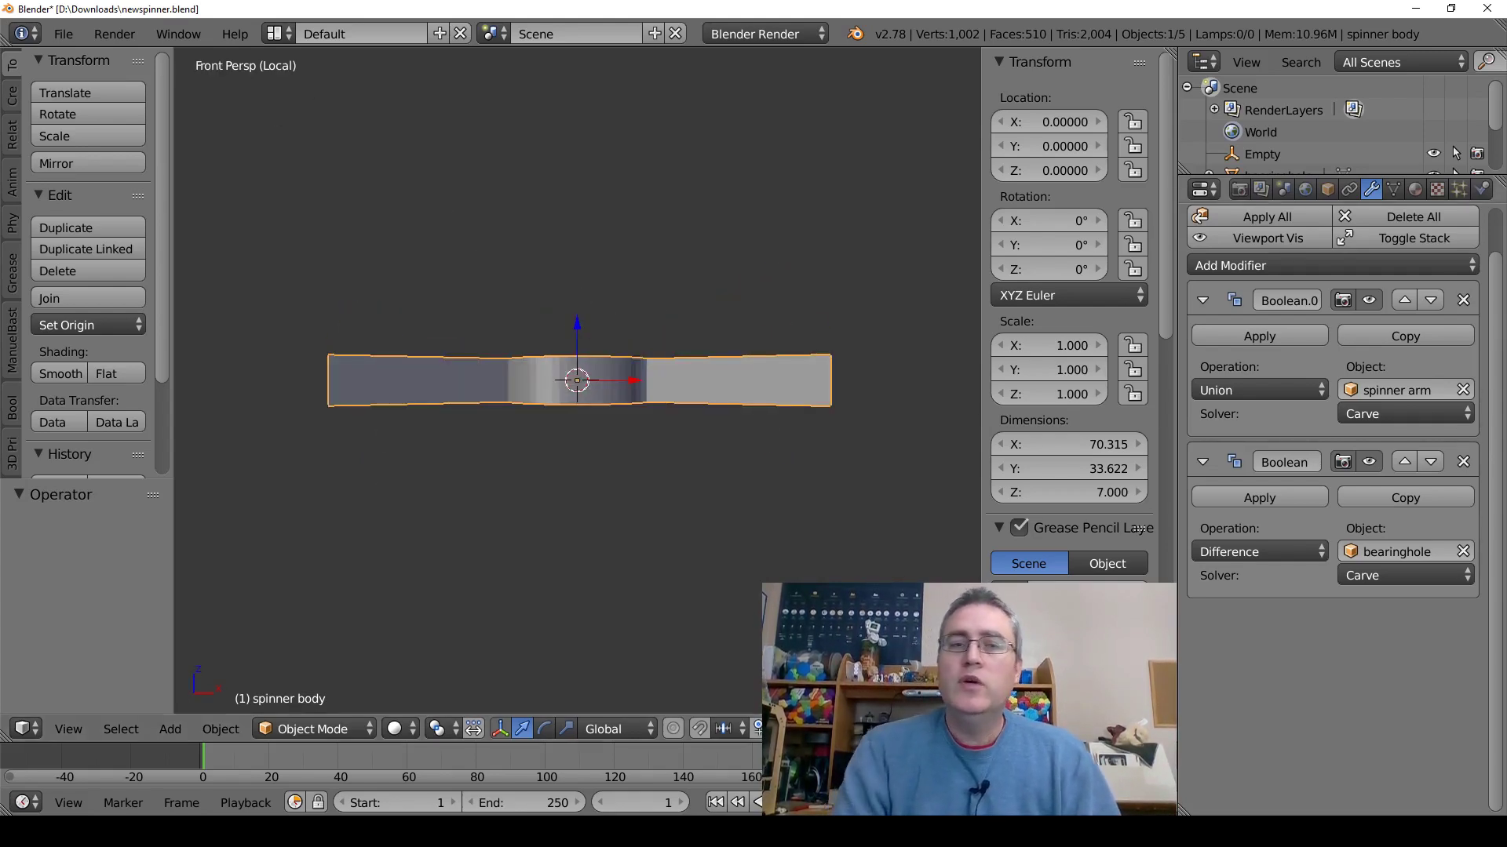
middle_drag(582, 207, 595, 344)
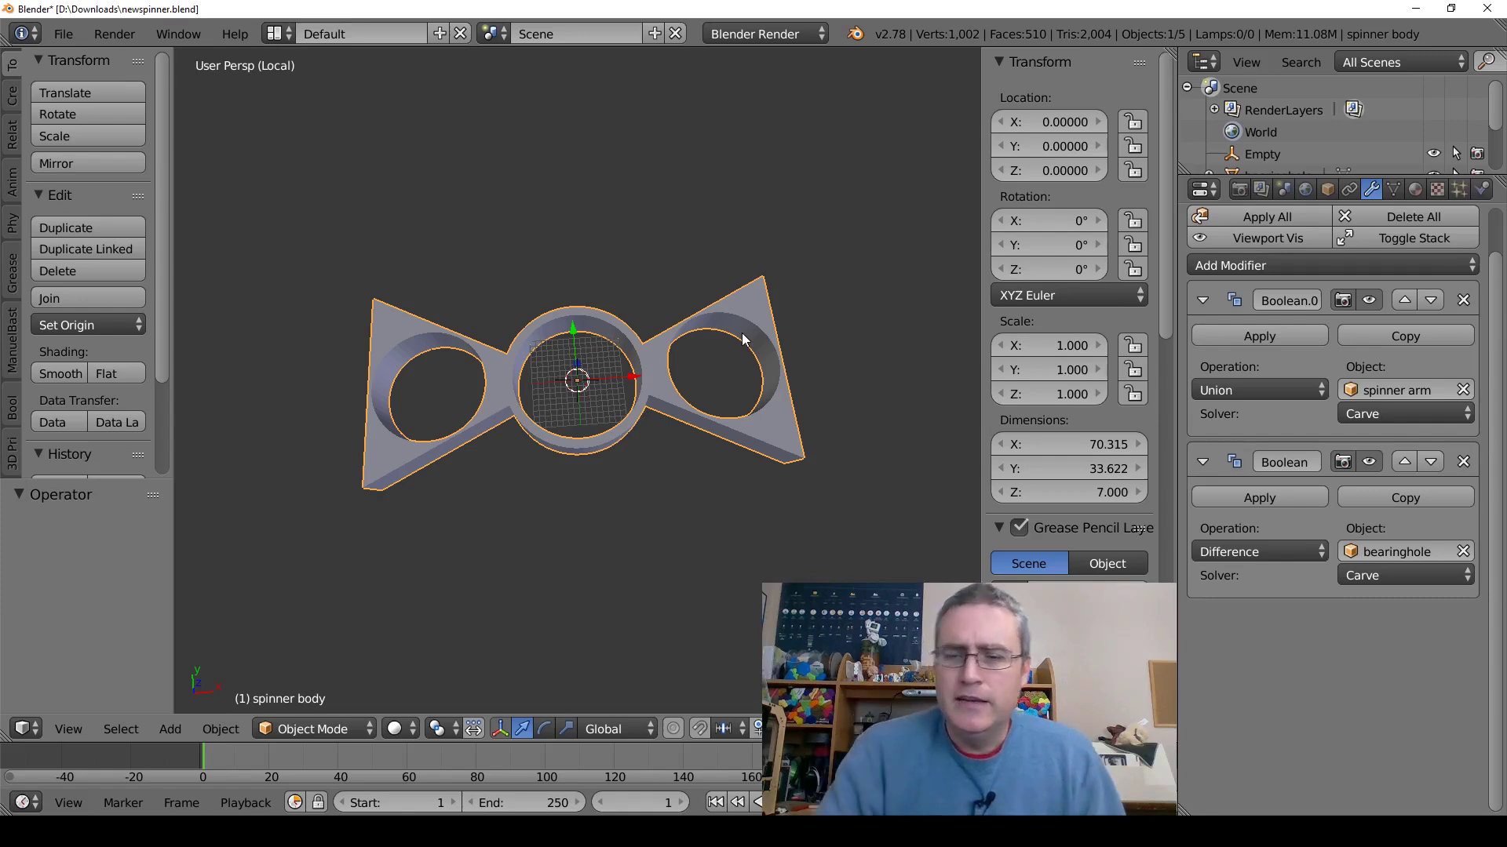
key(KP_Divide)
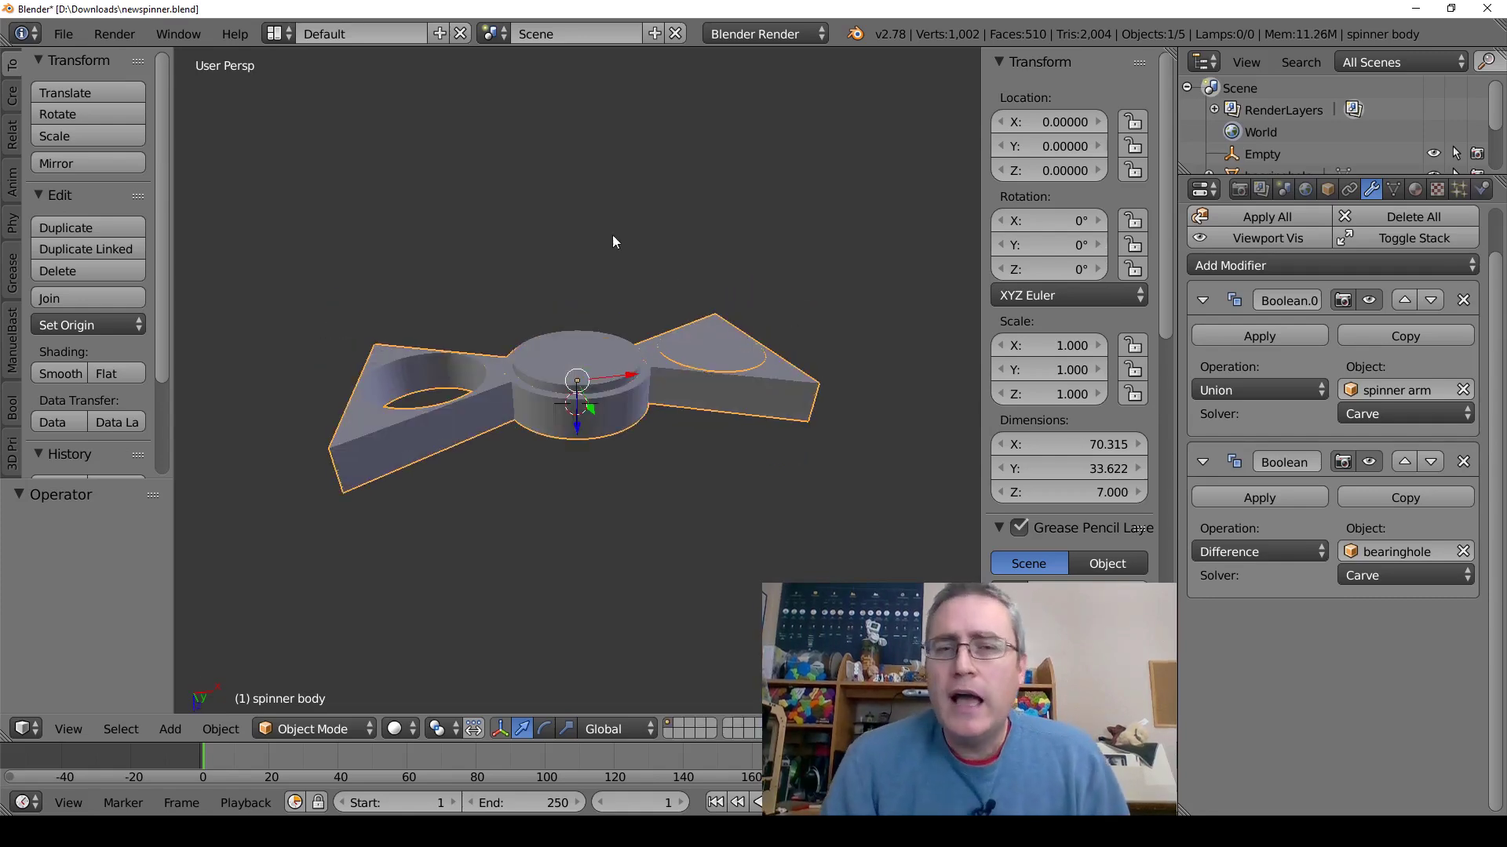
middle_drag(613, 234, 605, 306)
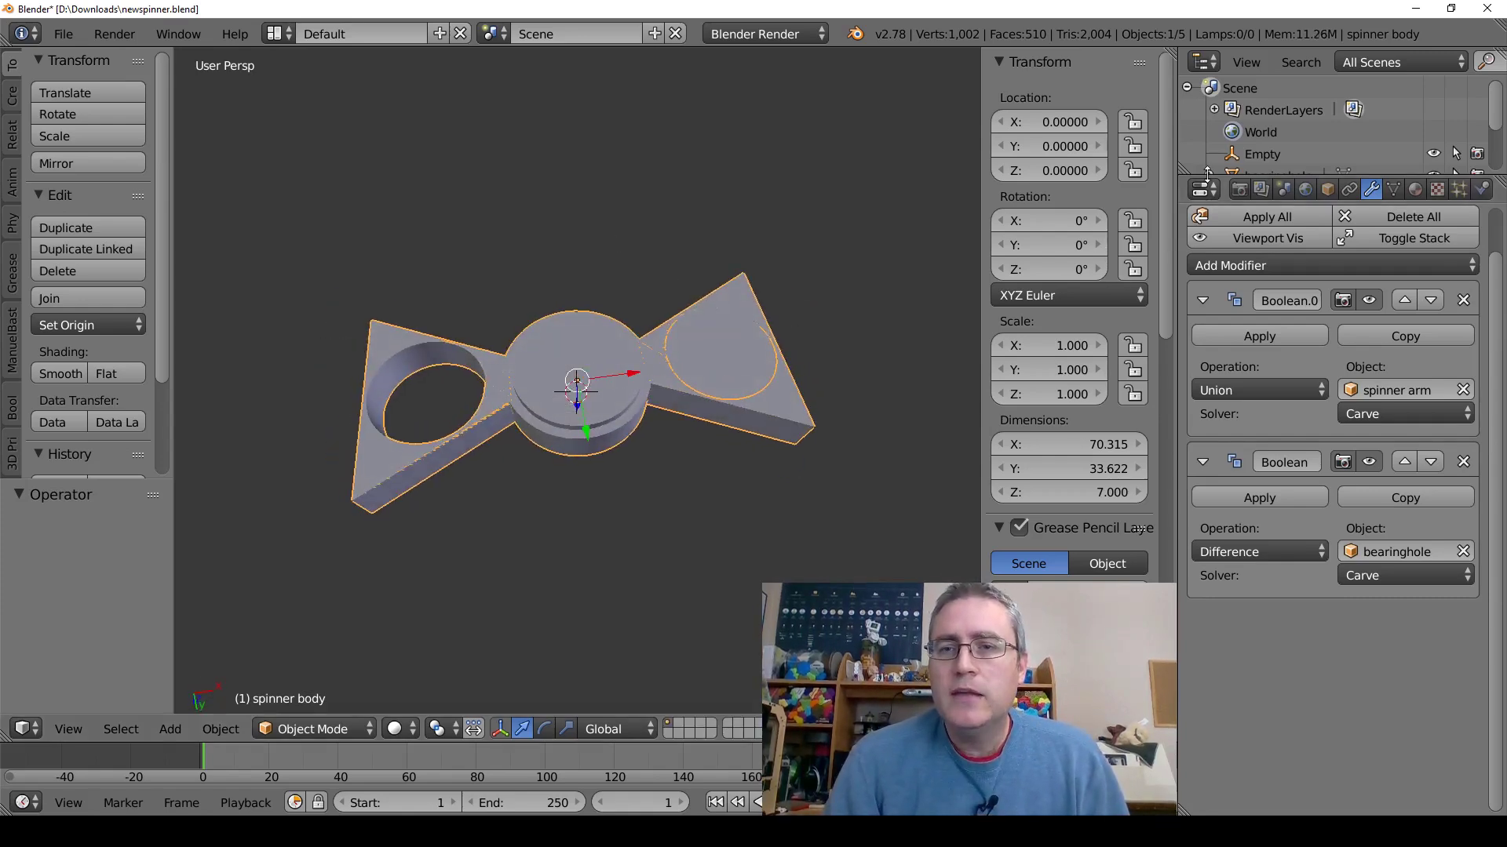
Enlarge the Outliner to list all scene objects, and toggle the visibility of pennyhole off and back on.
drag(1206, 173, 1207, 277)
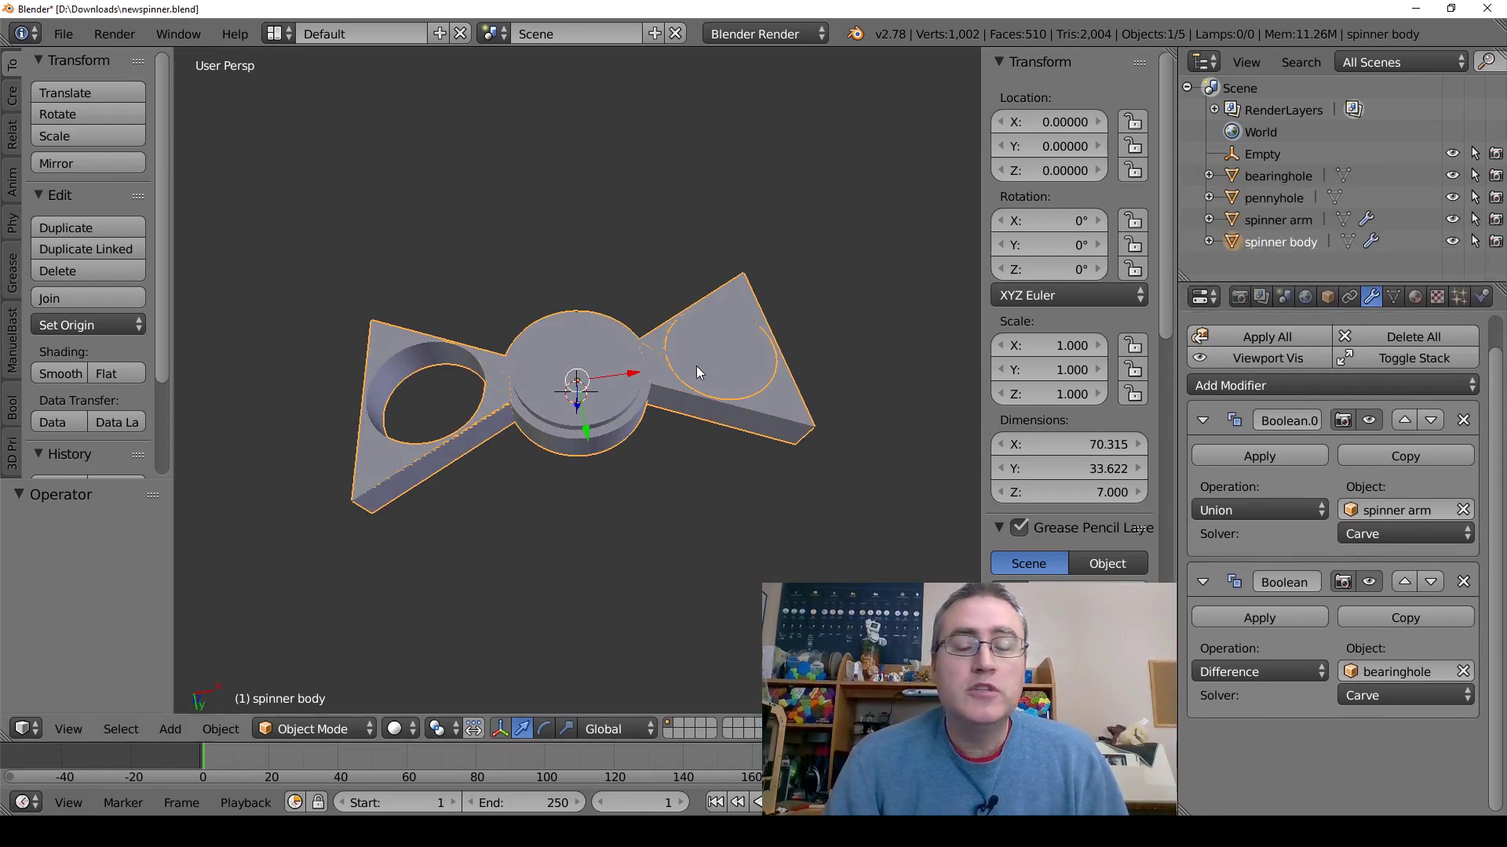
right_click(722, 361)
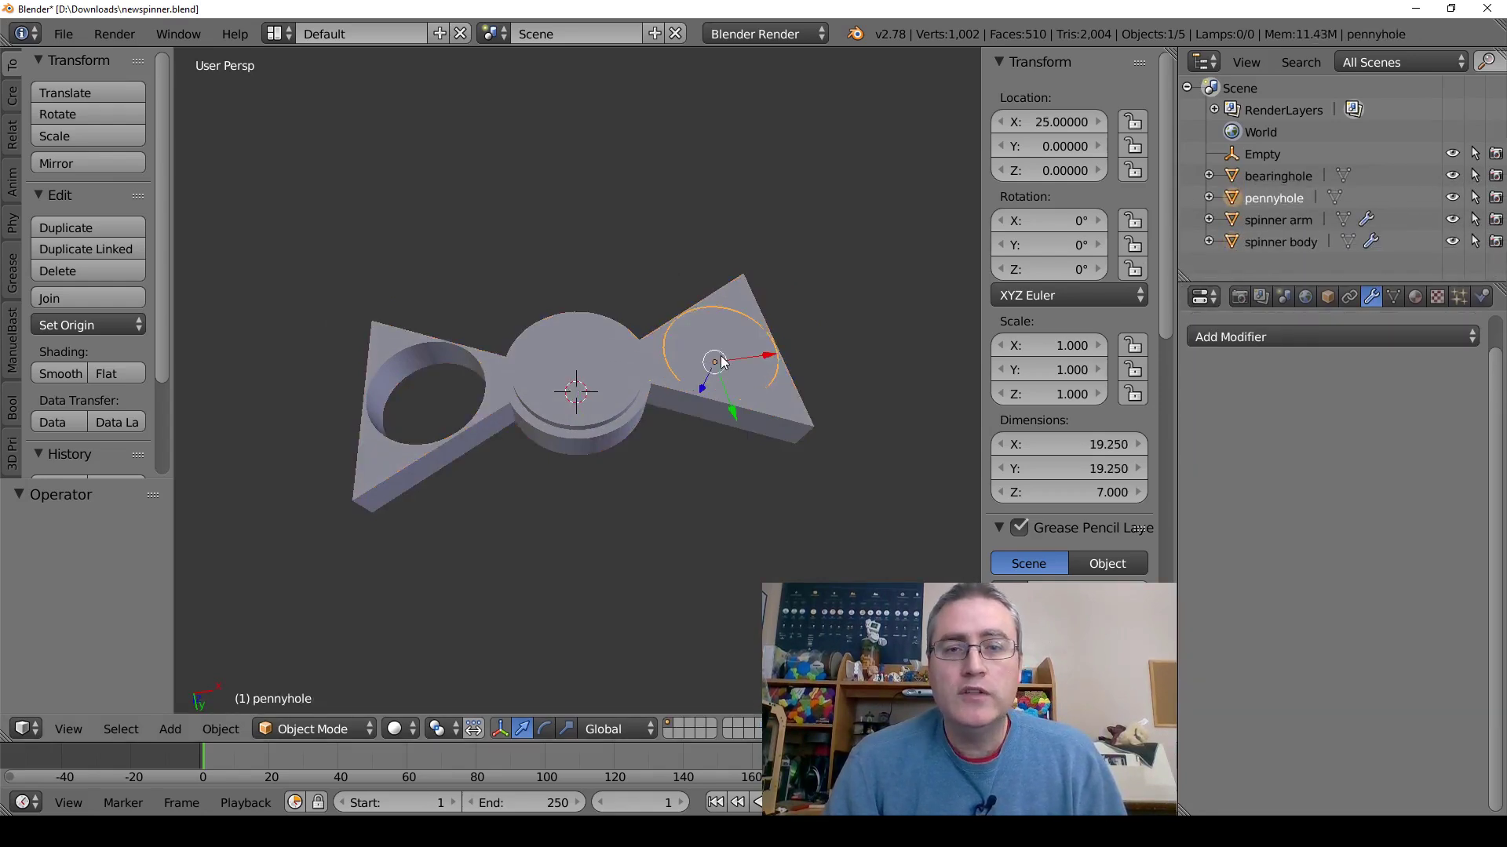
click(1453, 200)
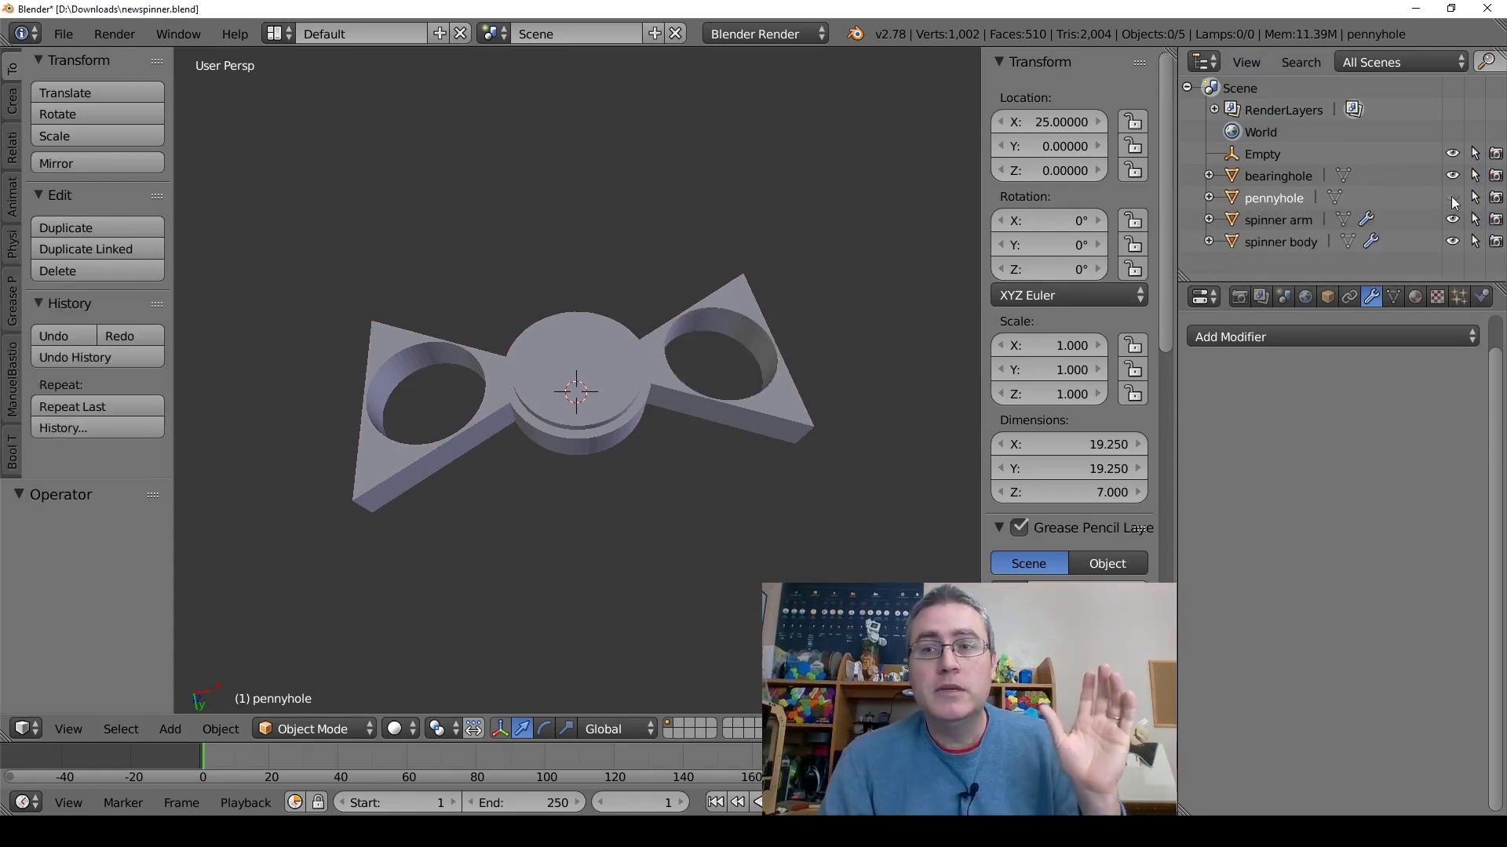
click(1453, 200)
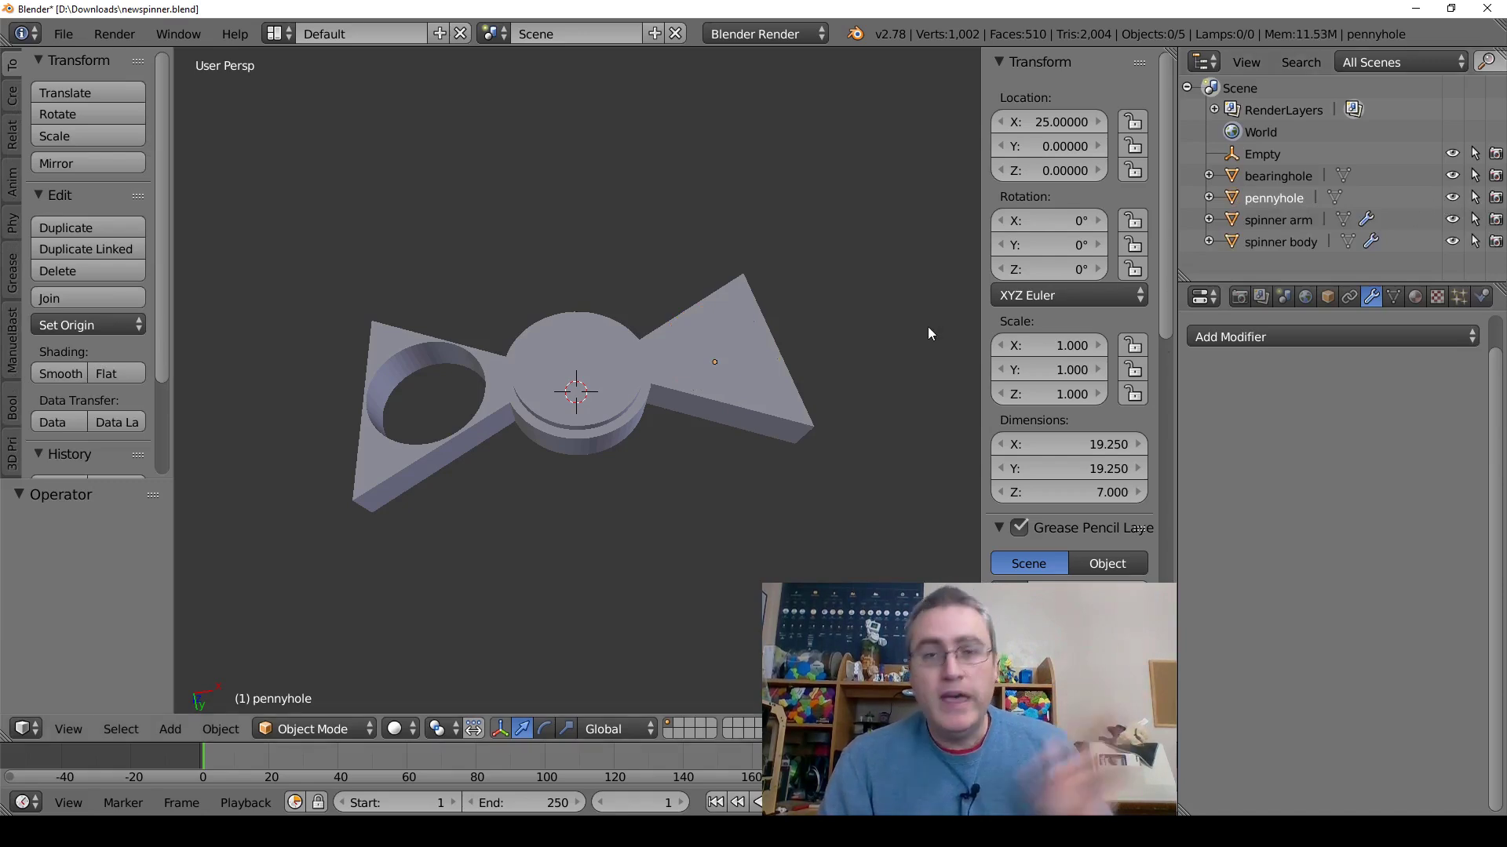
Hide the bearinghole cylinder and reveal it again.
right_click(594, 373)
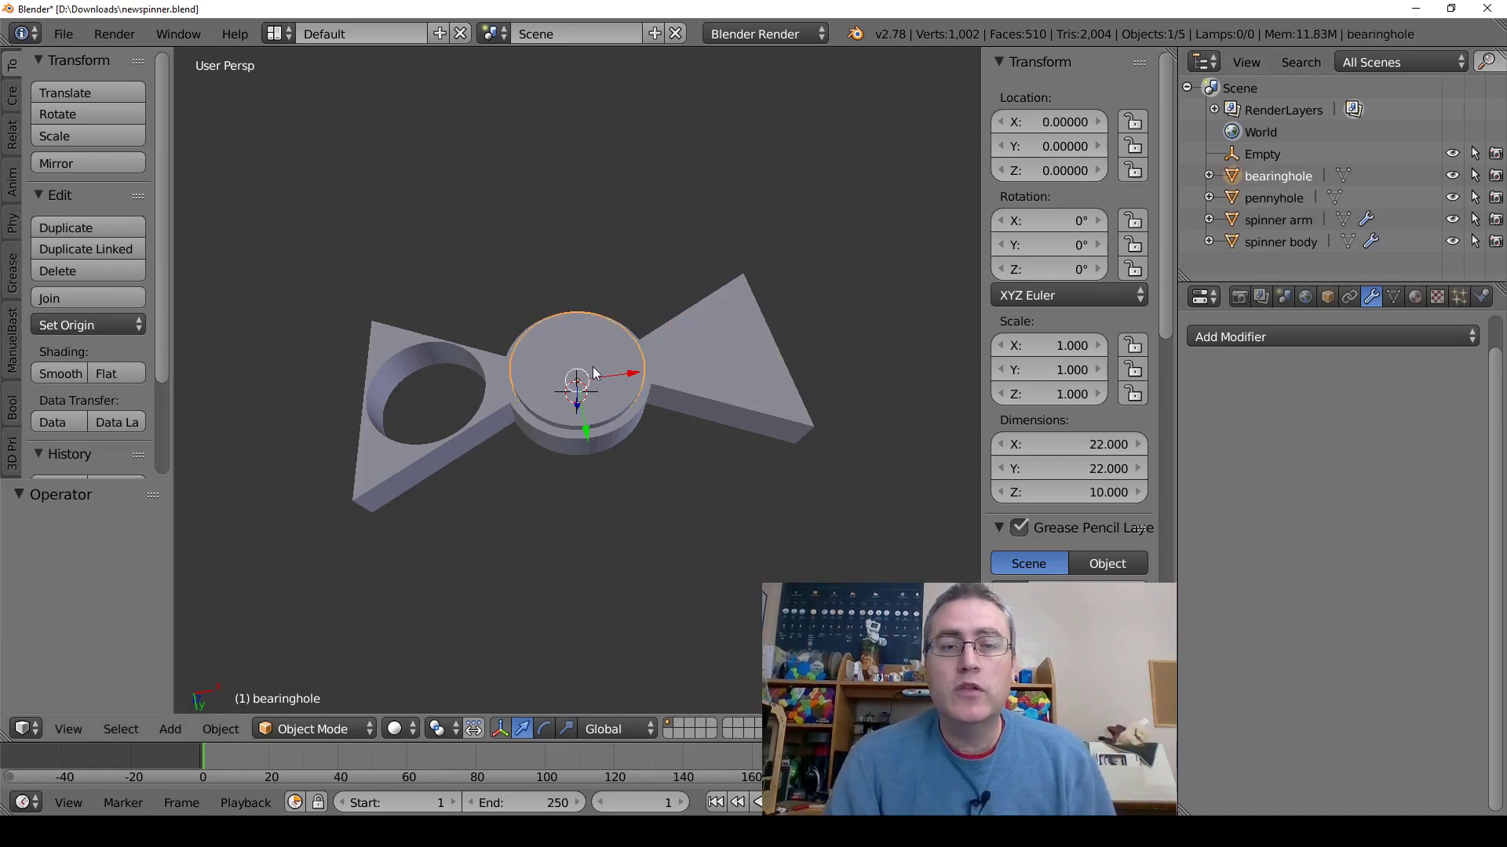
key(h)
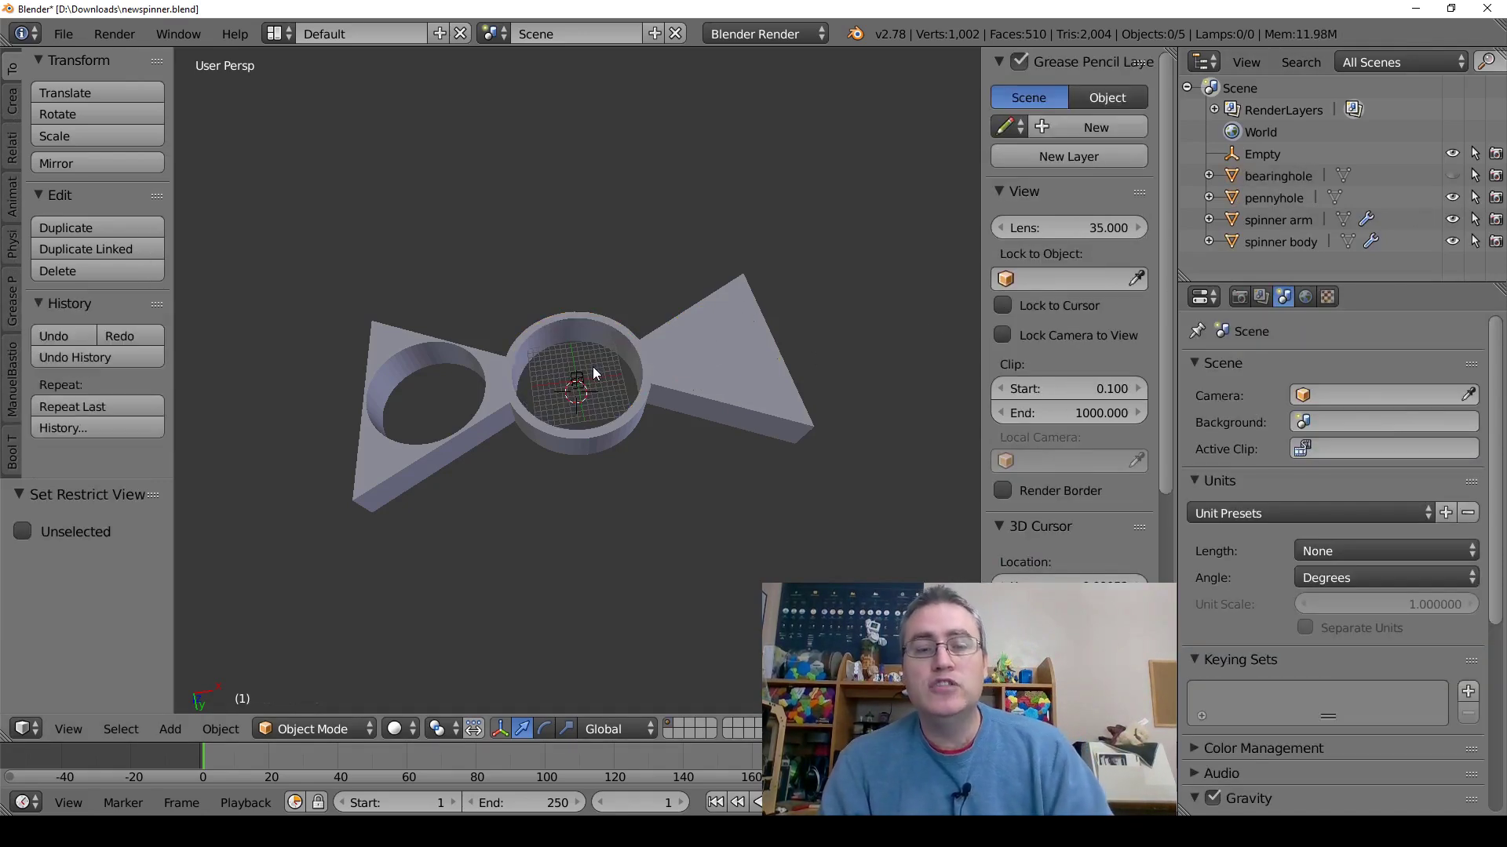
key(alt+h)
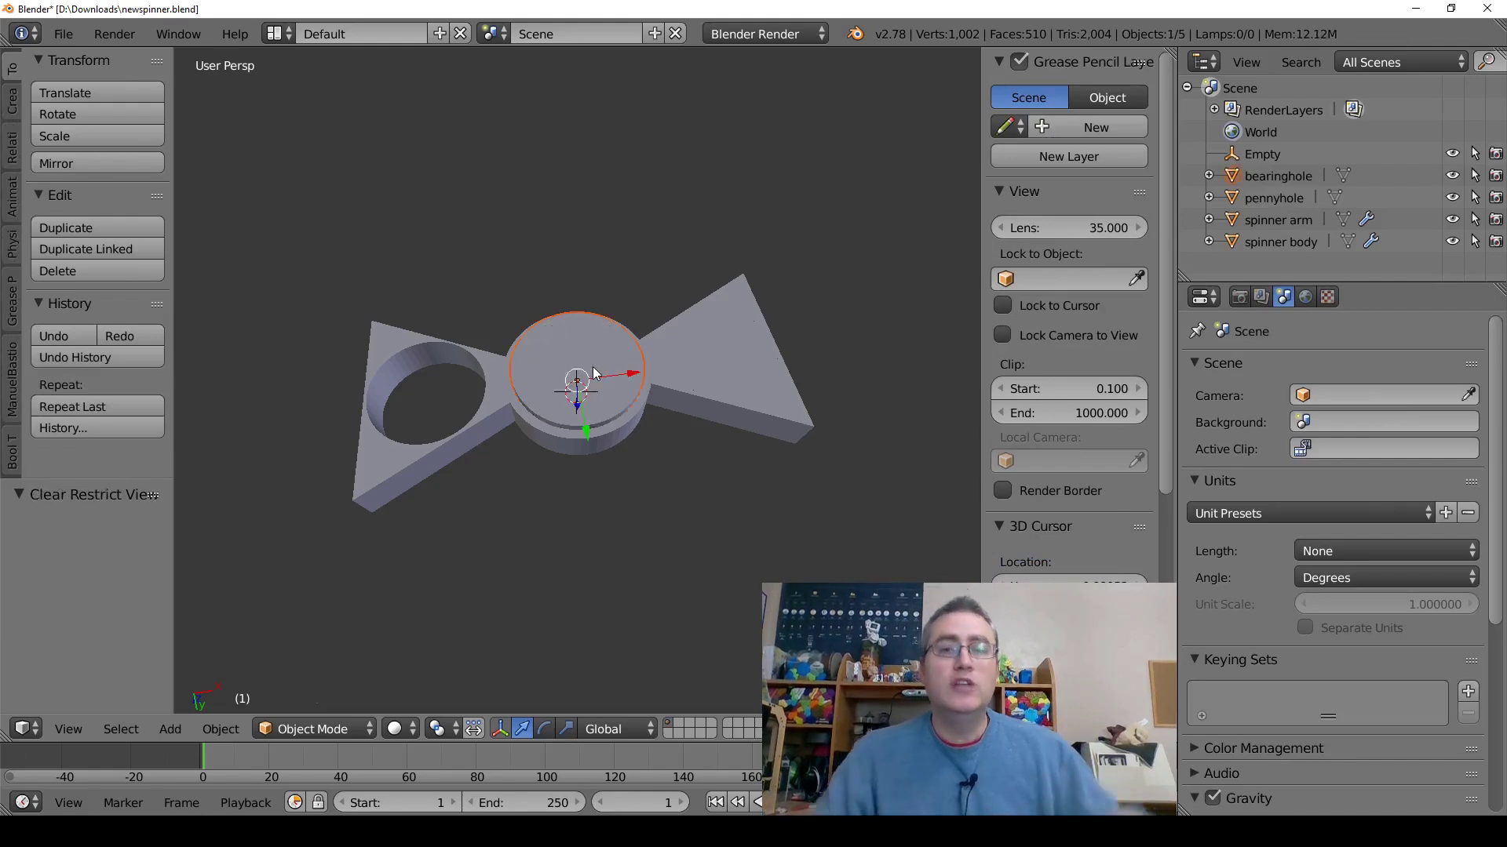
Hide both the pennyhole and bearinghole cylinders, and unhide all hidden objects.
right_click(708, 357)
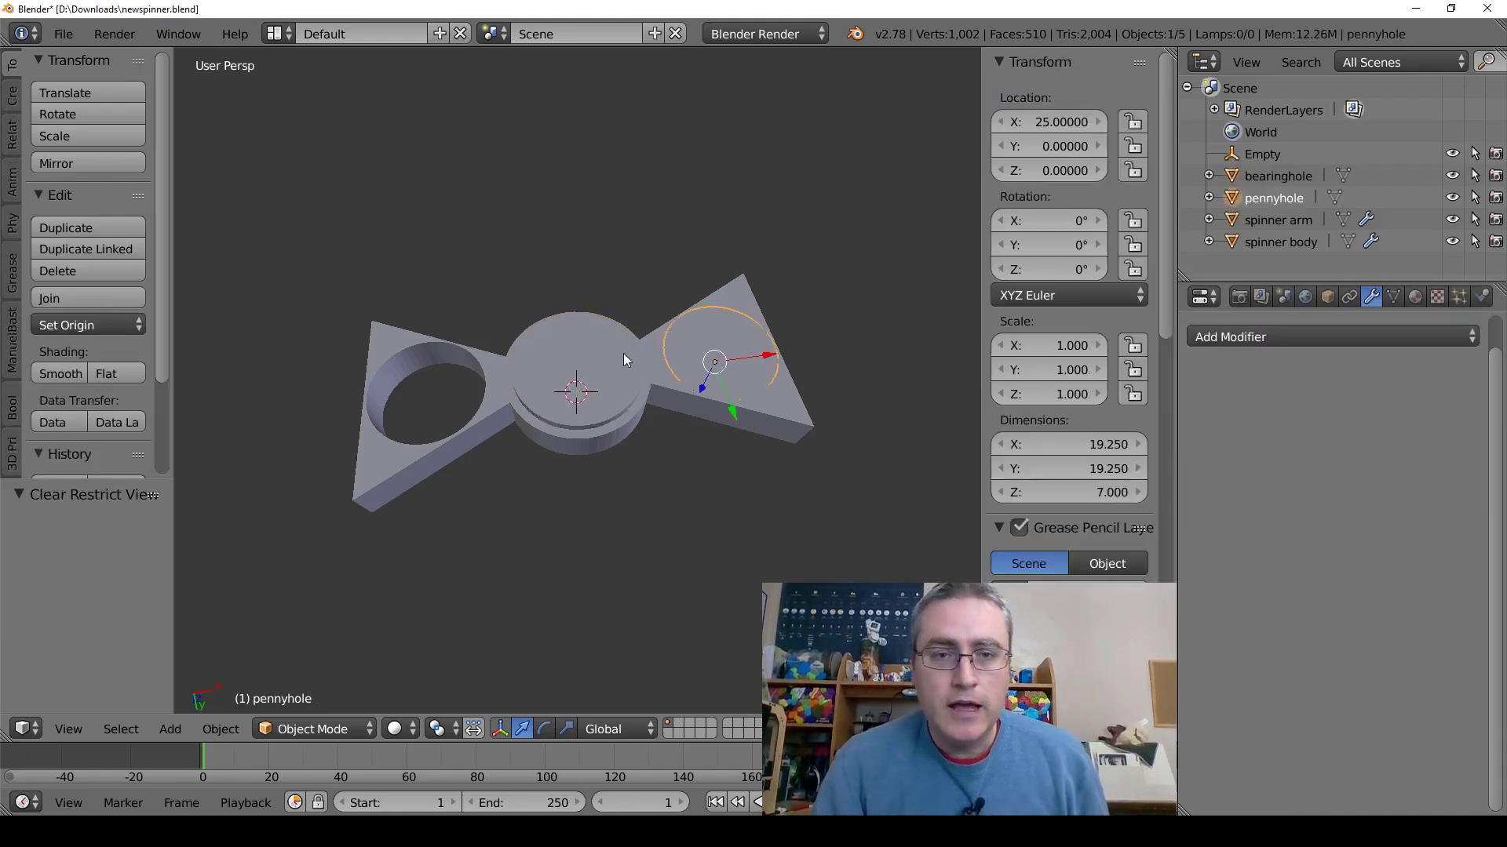
key(h)
right_click(597, 351)
key(h)
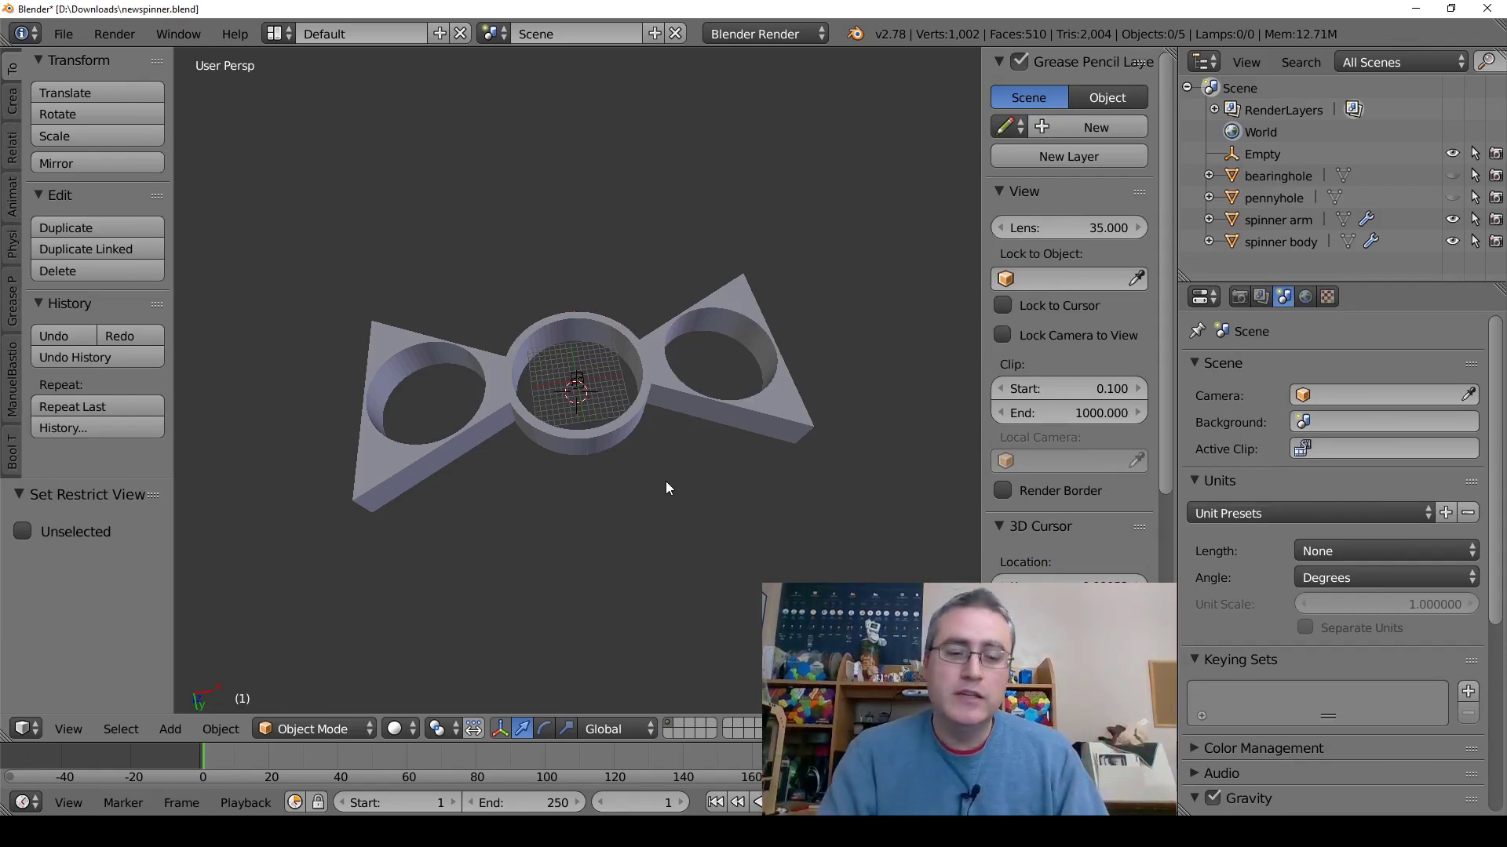
key(alt+h)
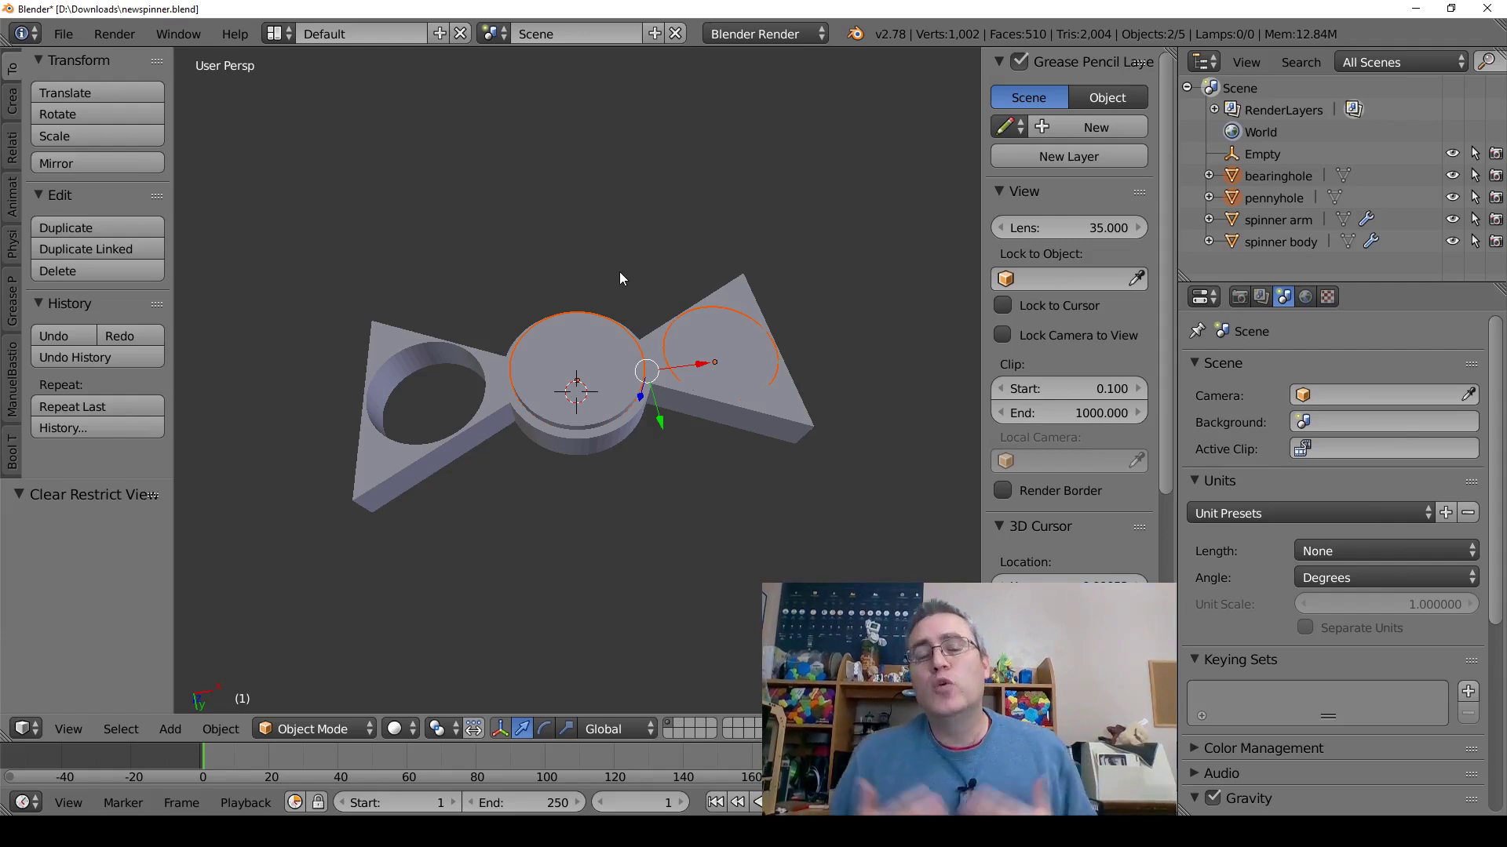
Select bearinghole and open its object display settings with the Maximum Draw Type option.
right_click(572, 350)
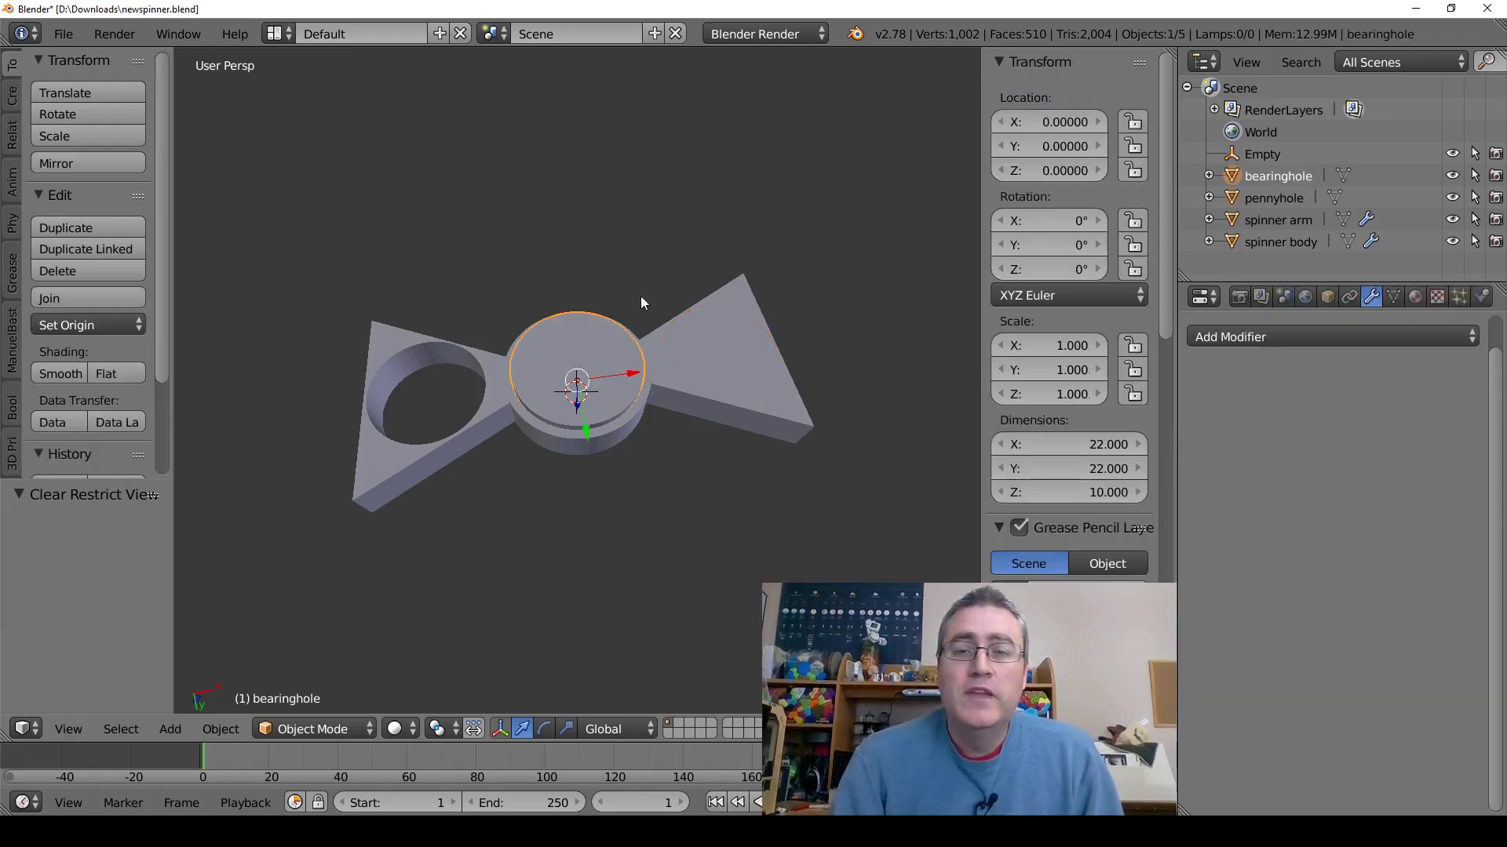
click(1327, 297)
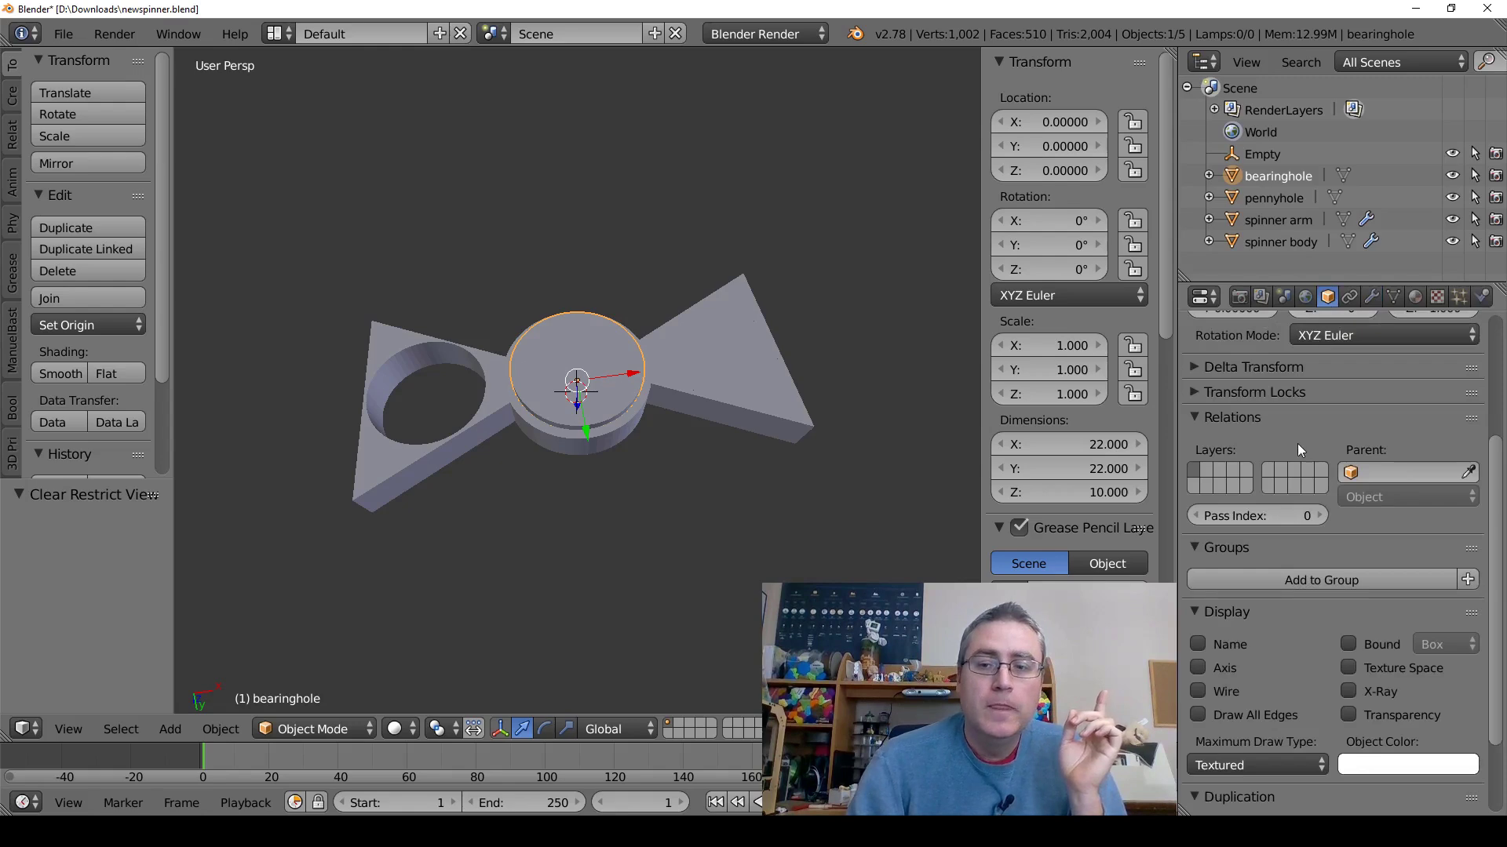
scroll(1295, 443, down, 3)
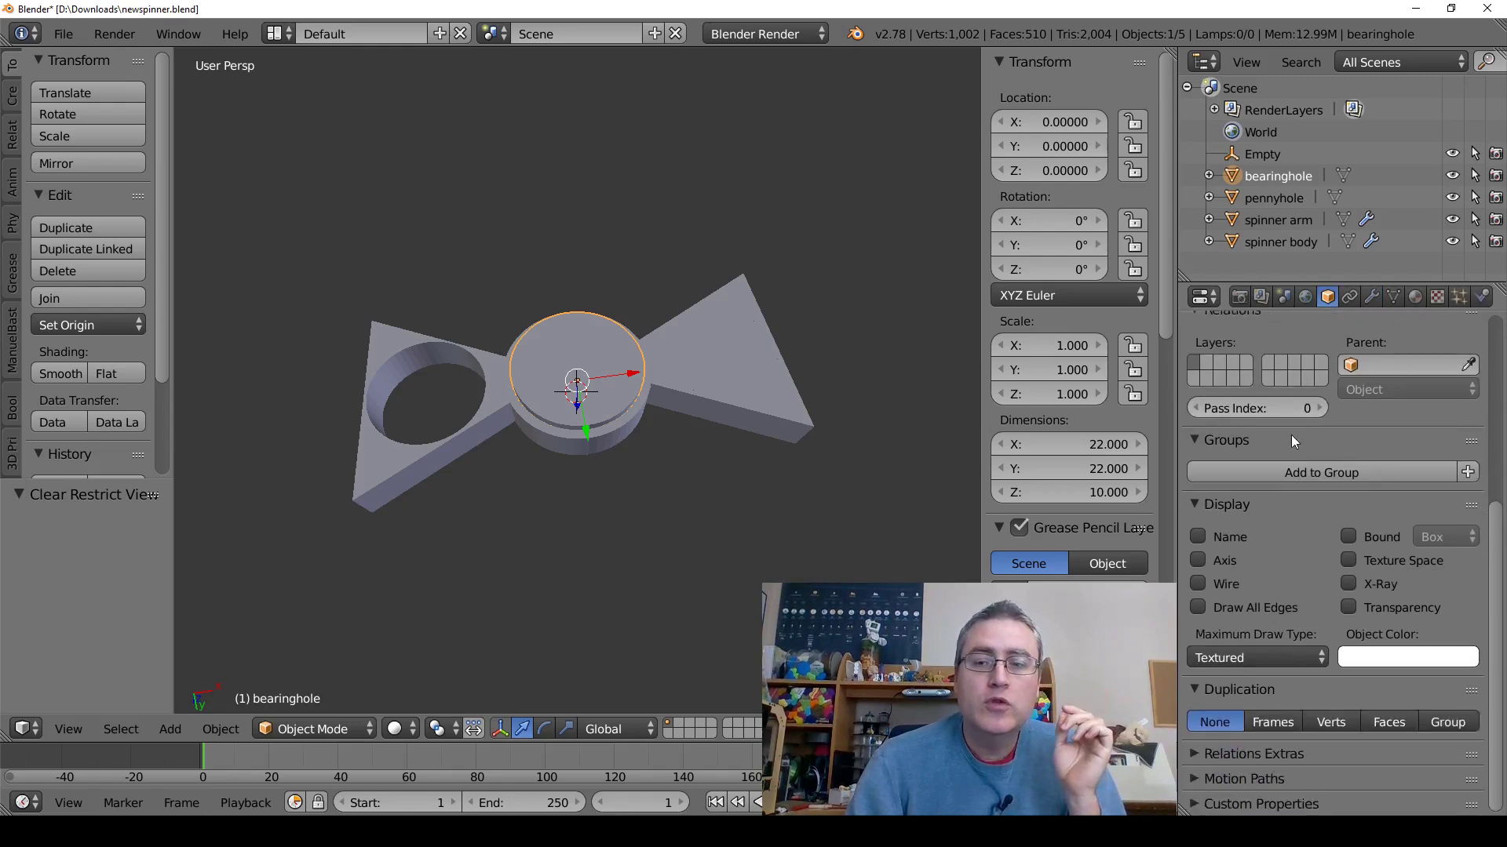
click(1256, 656)
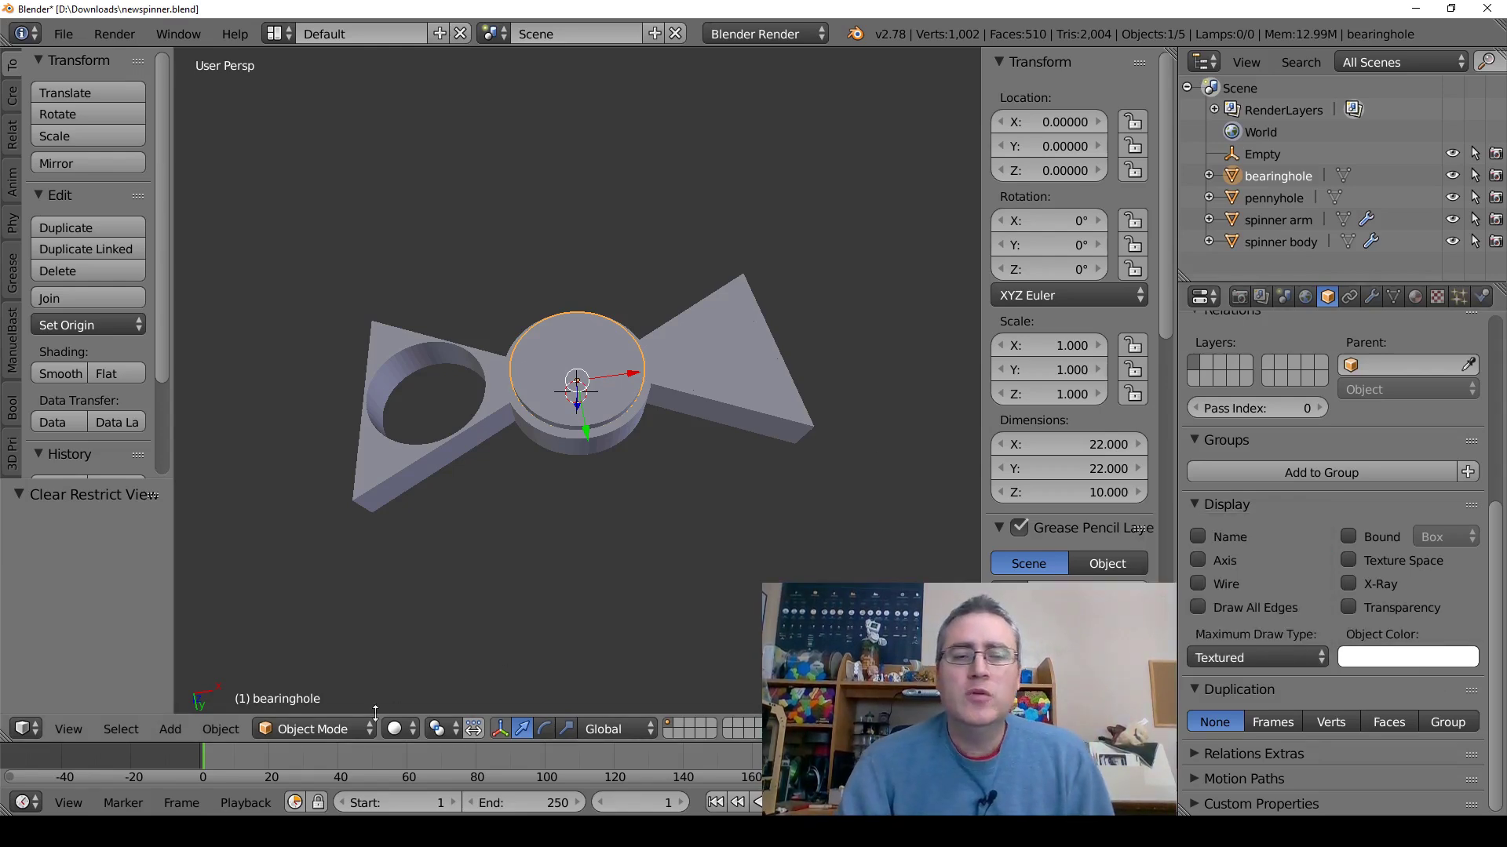
Try Bounding Box and Wireframe viewport shading on the whole scene, and return to Solid shading.
click(413, 732)
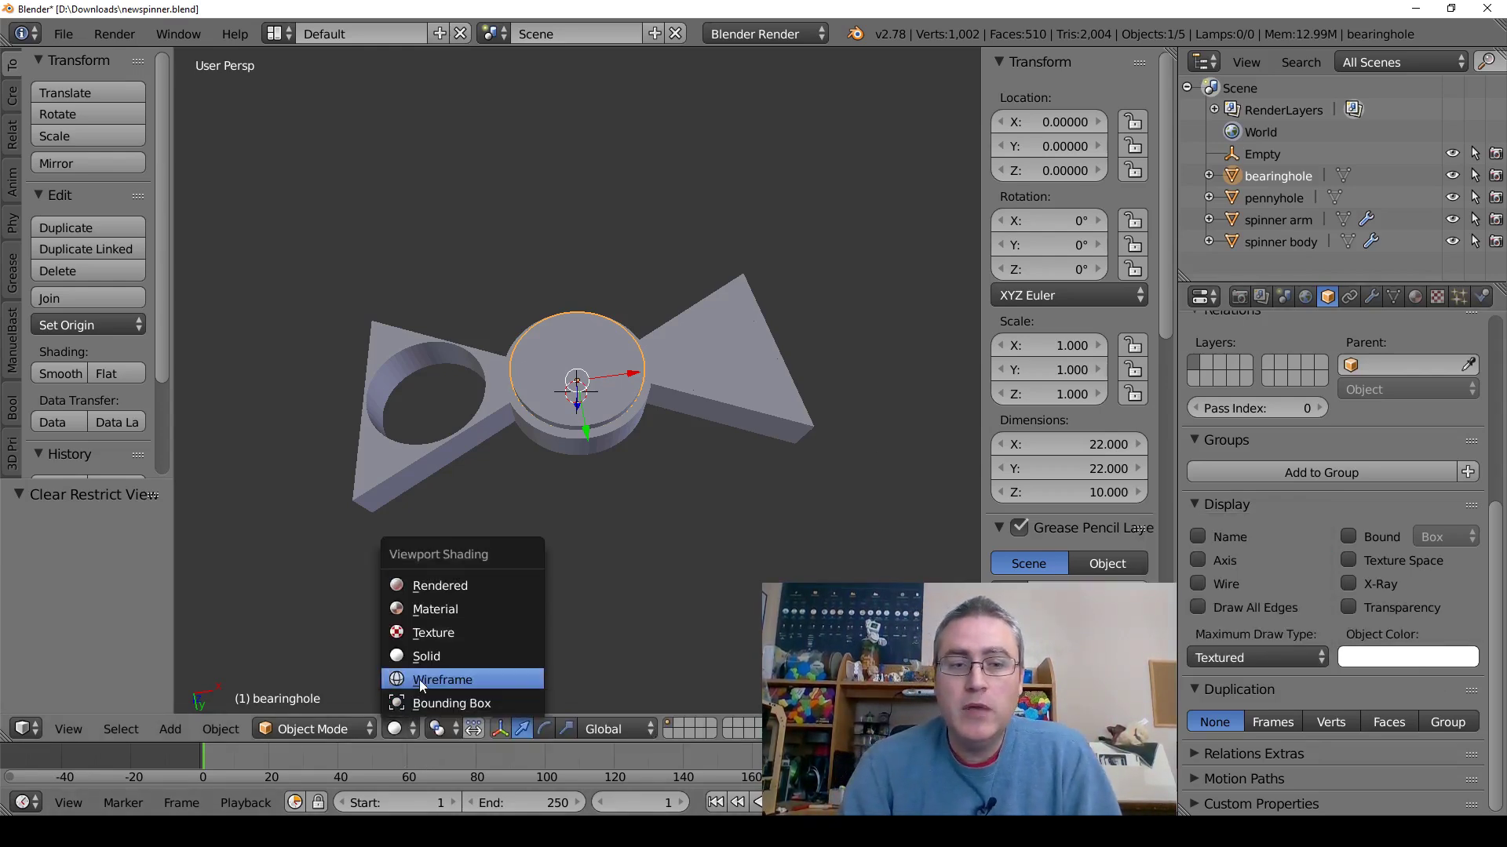
click(424, 700)
middle_drag(498, 538, 572, 487)
right_click(572, 487)
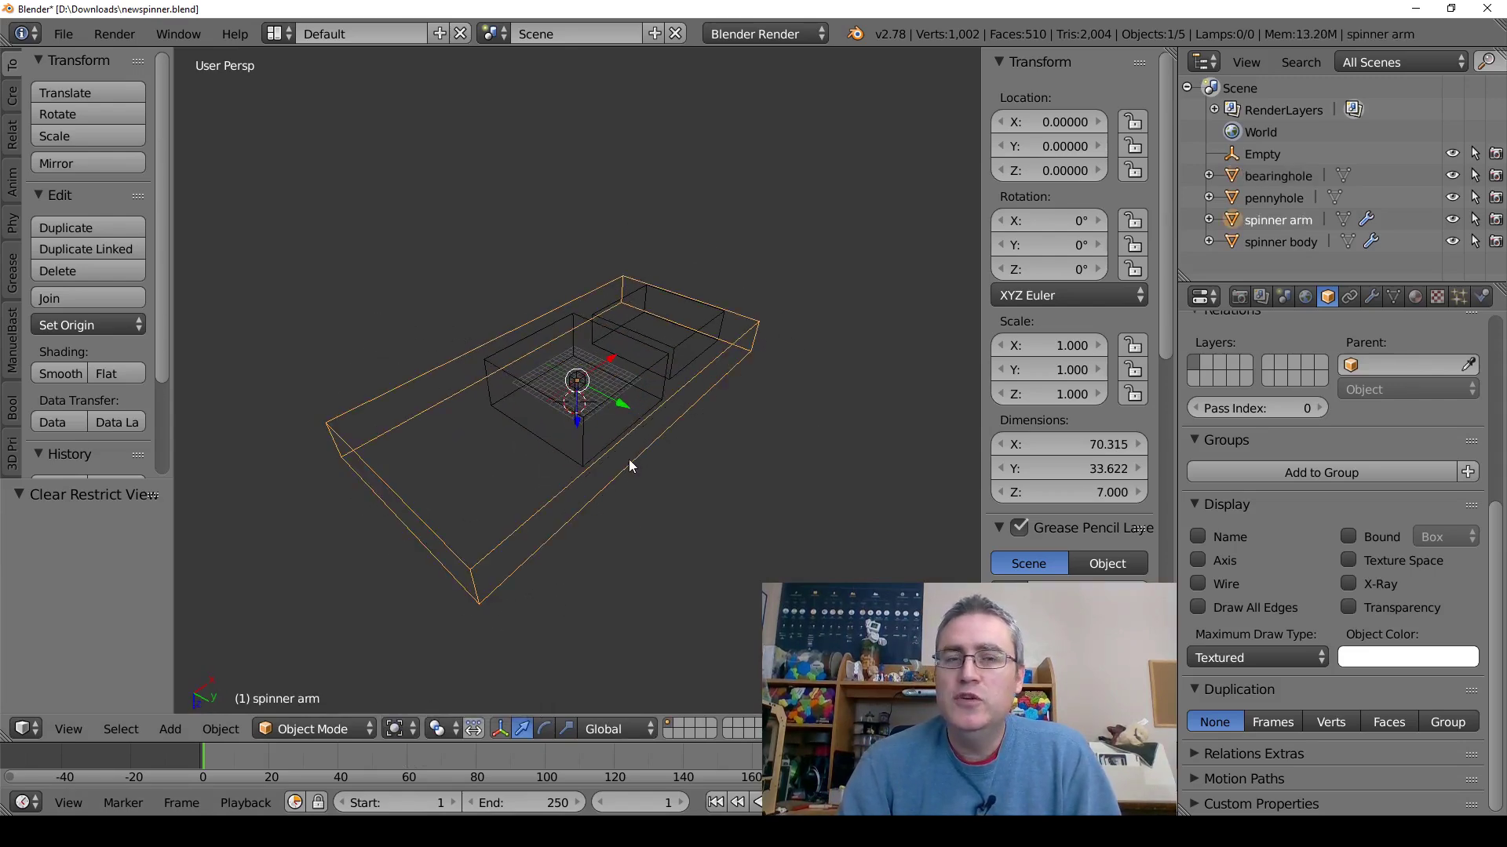
click(582, 426)
right_click(583, 428)
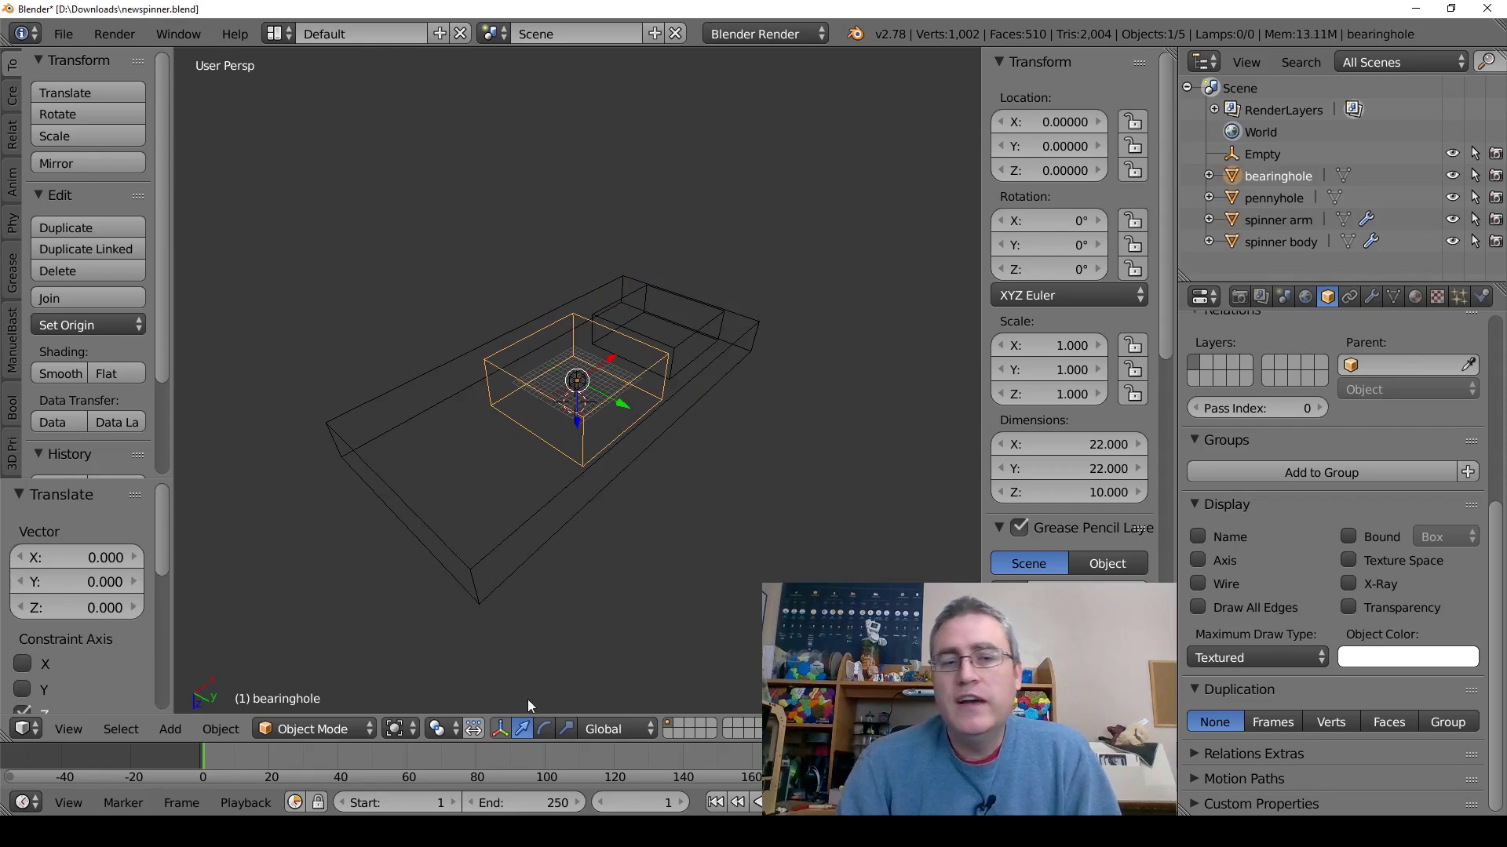
click(412, 728)
click(418, 680)
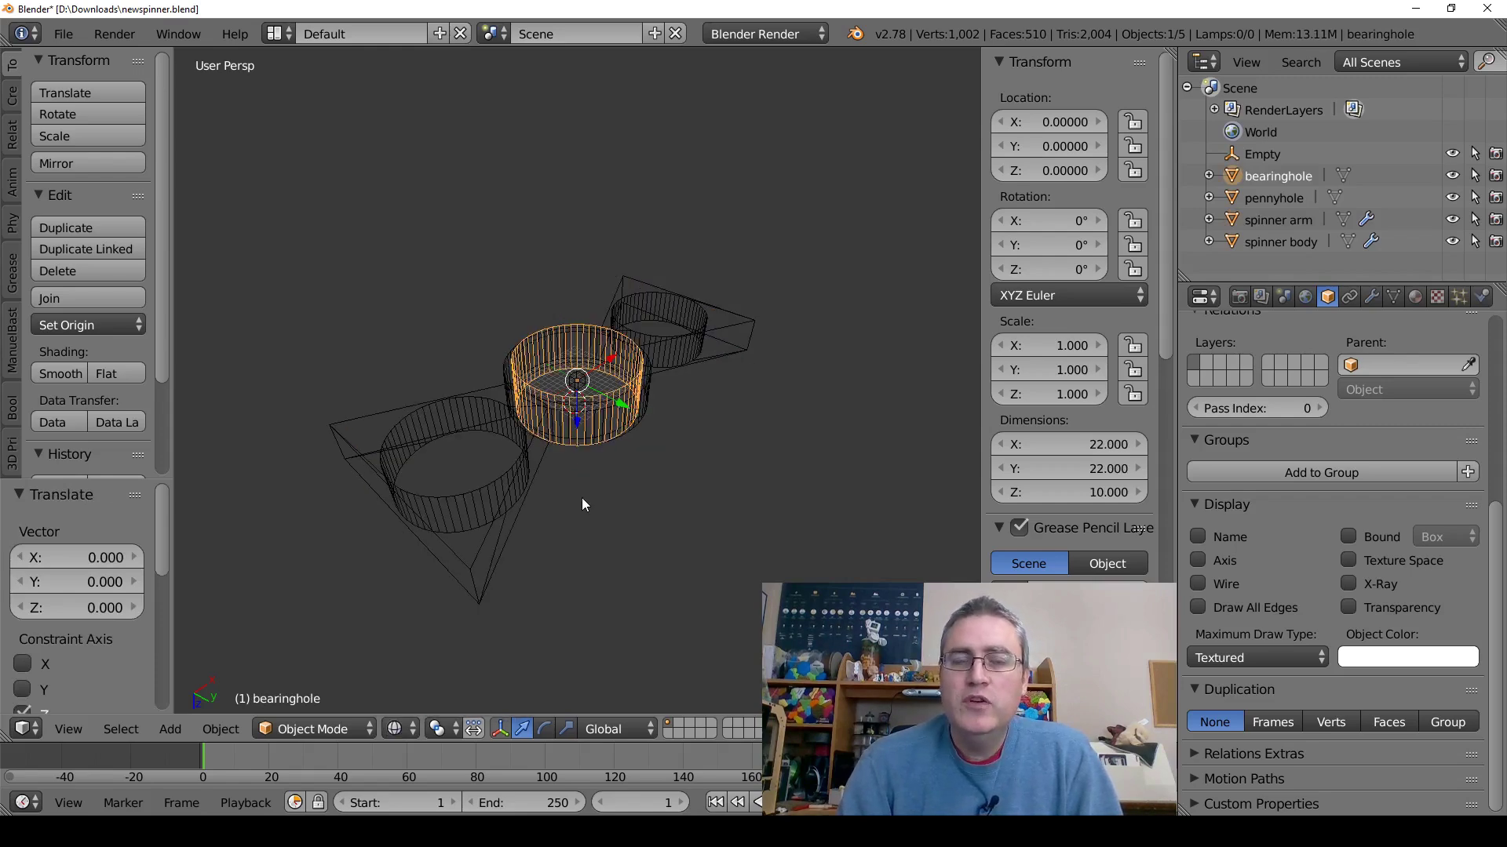
key(z)
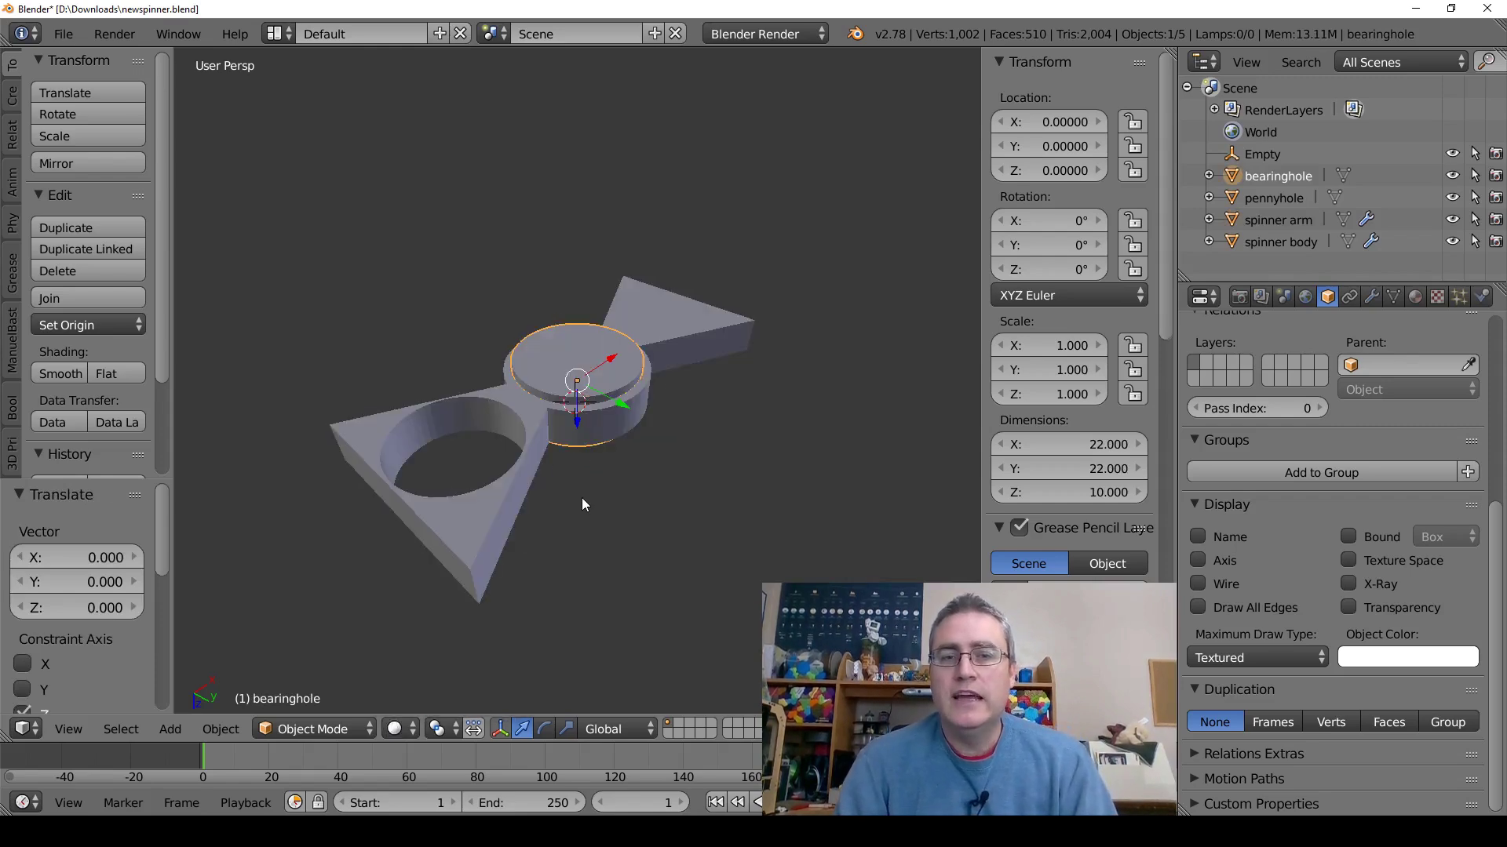
Set the Maximum Draw Type of bearinghole to Bounds.
click(413, 729)
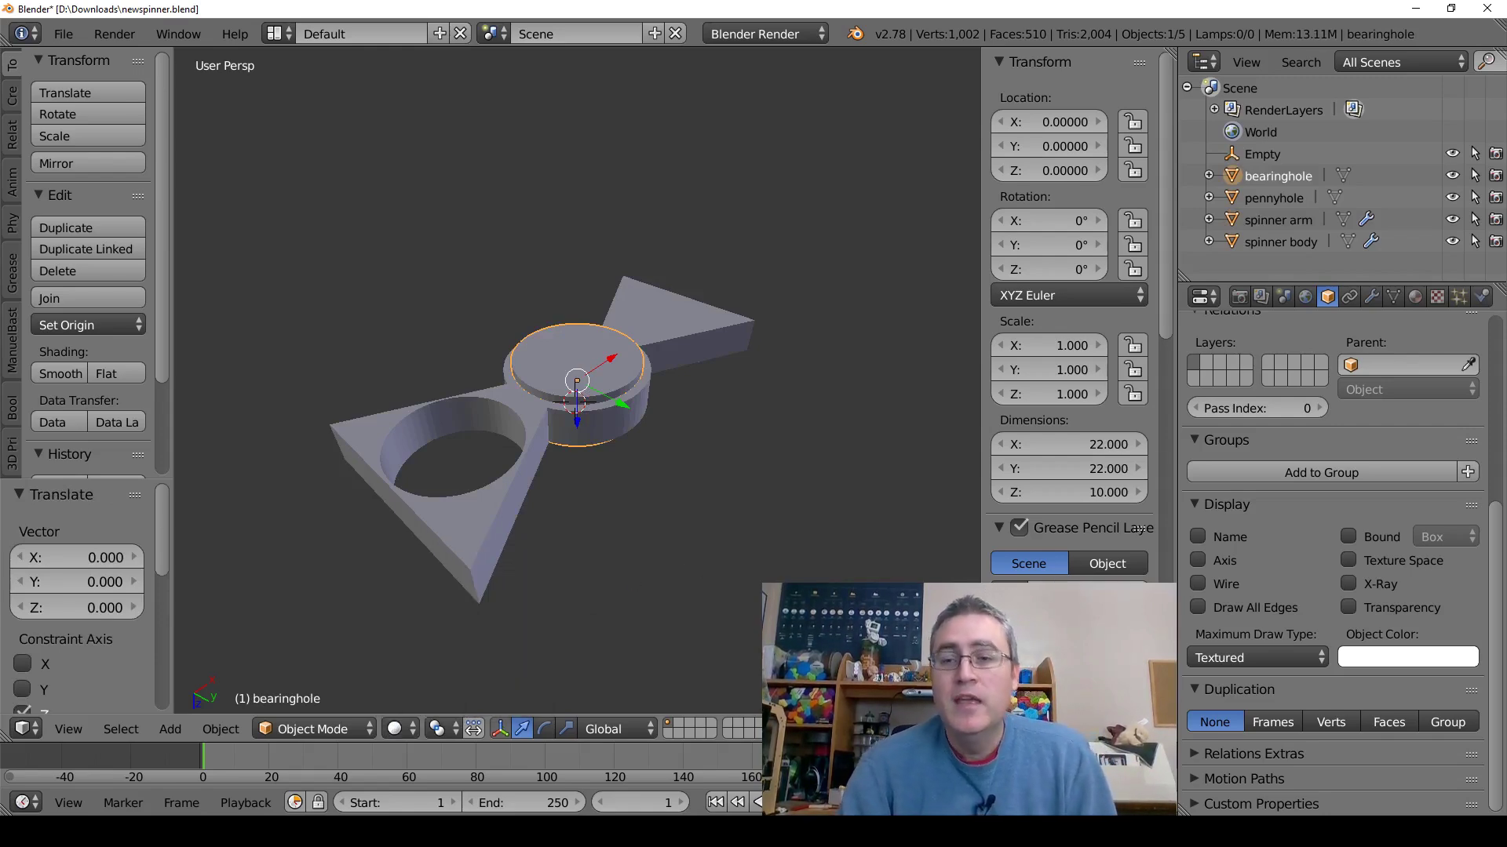
click(1245, 656)
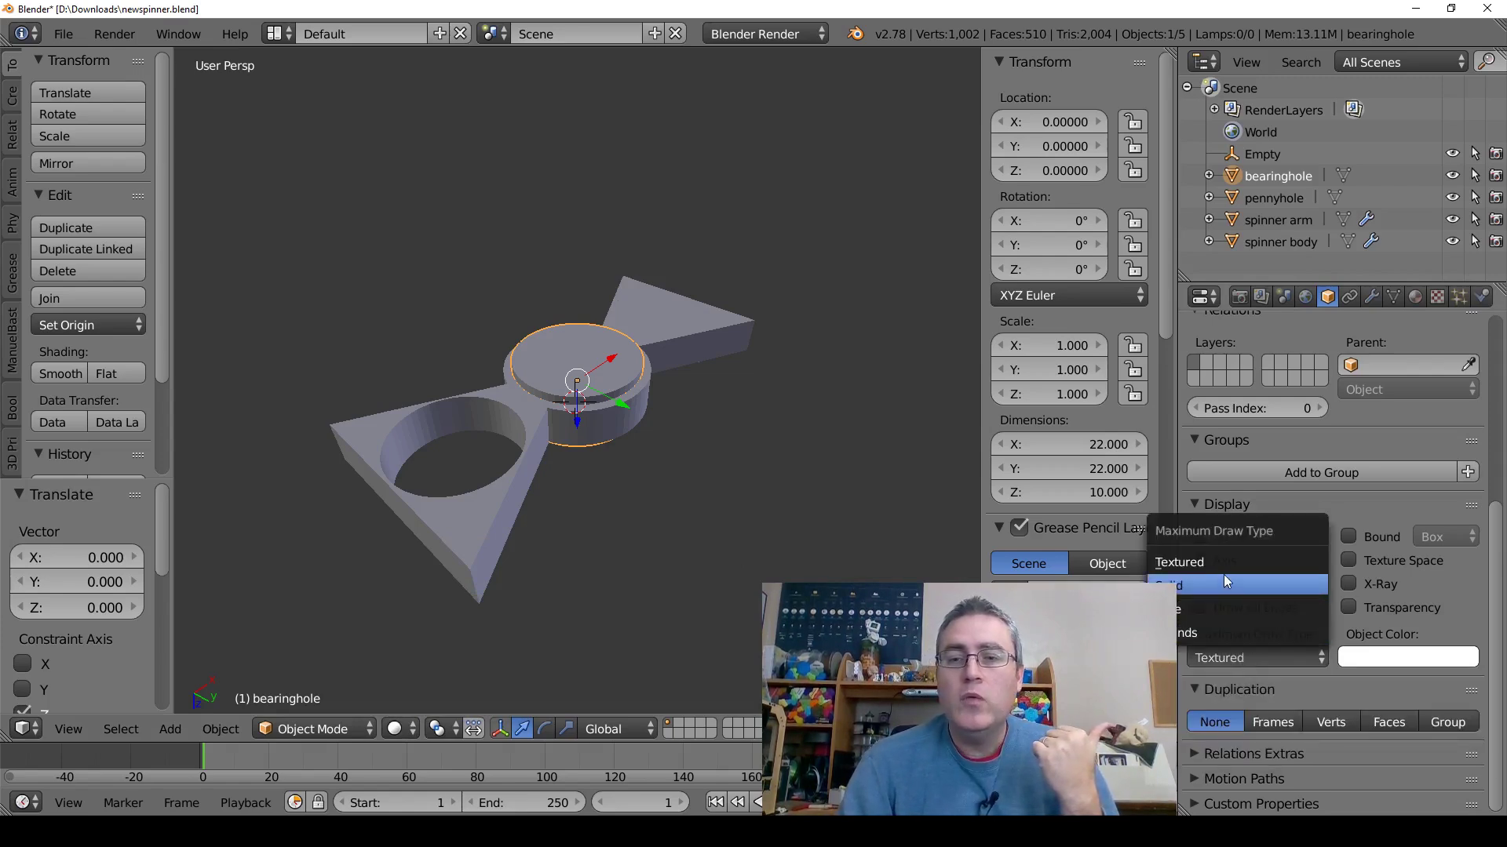
click(1217, 631)
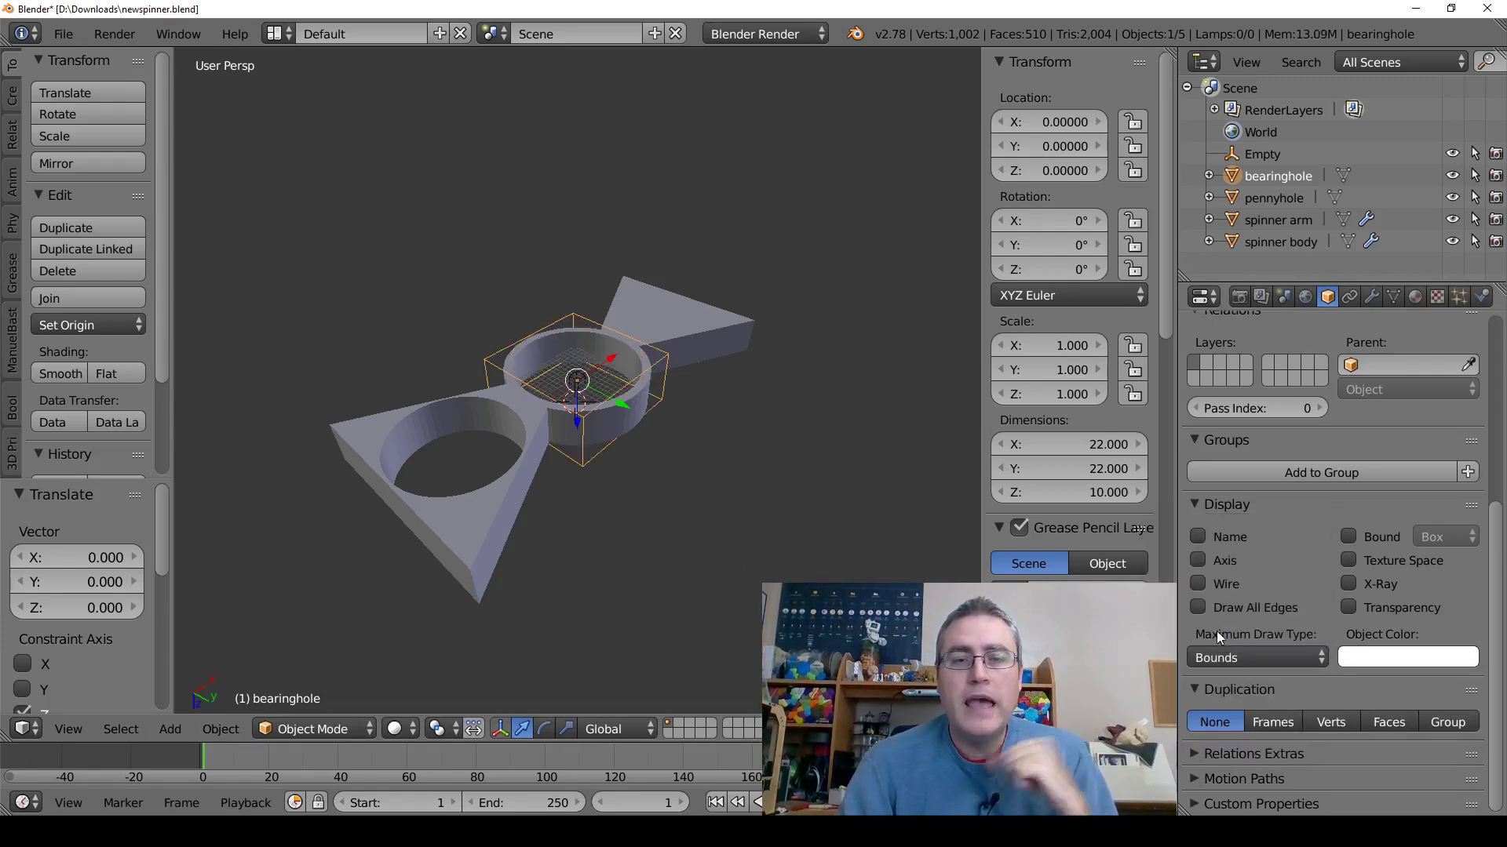
Set the Maximum Draw Type of pennyhole to Bounds and inspect both cutters' bounding boxes around the spinner.
right_click(681, 330)
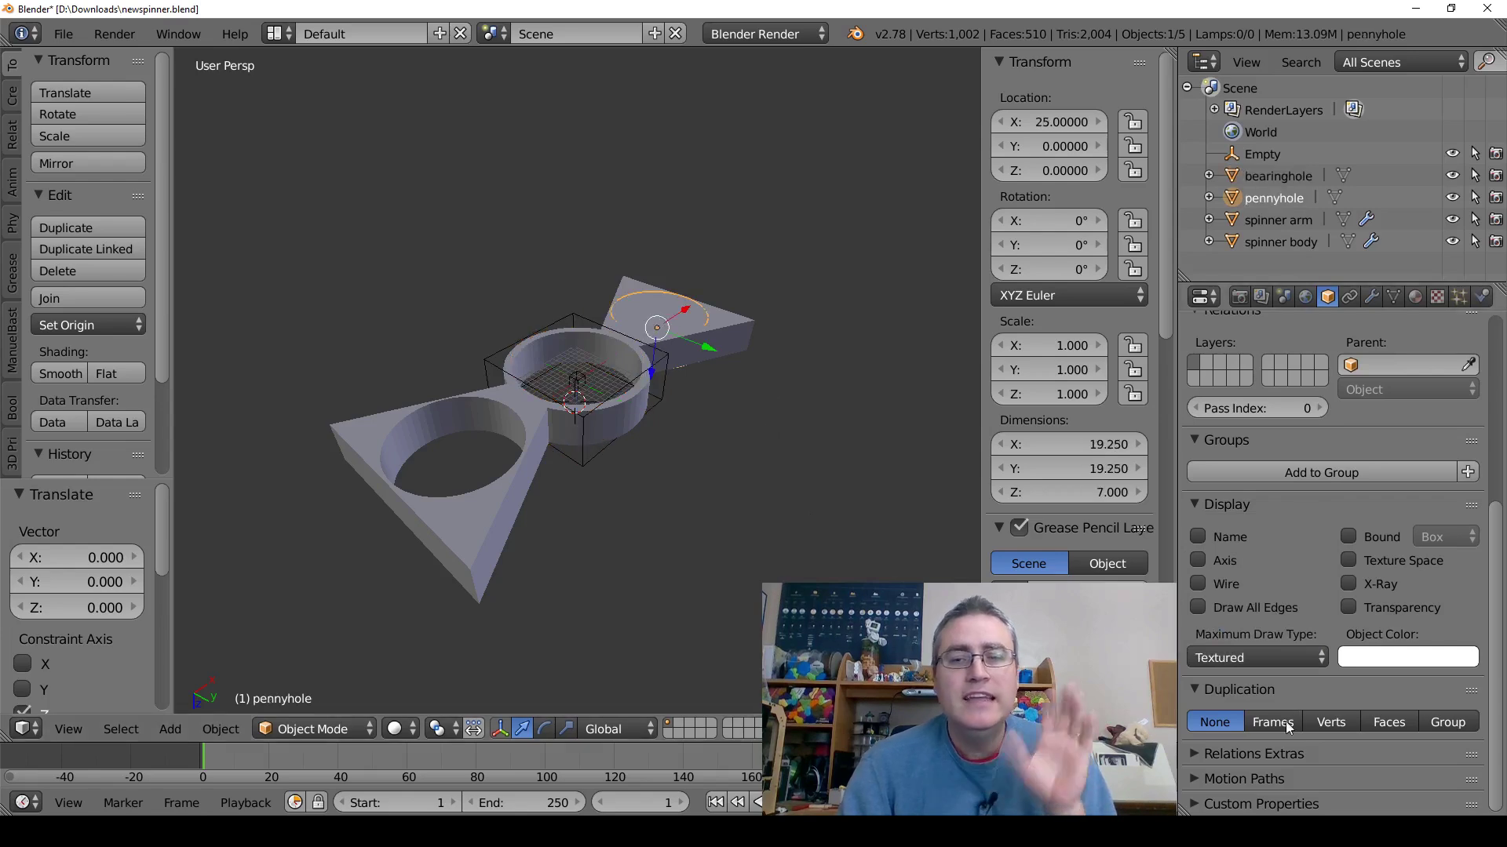
click(1244, 657)
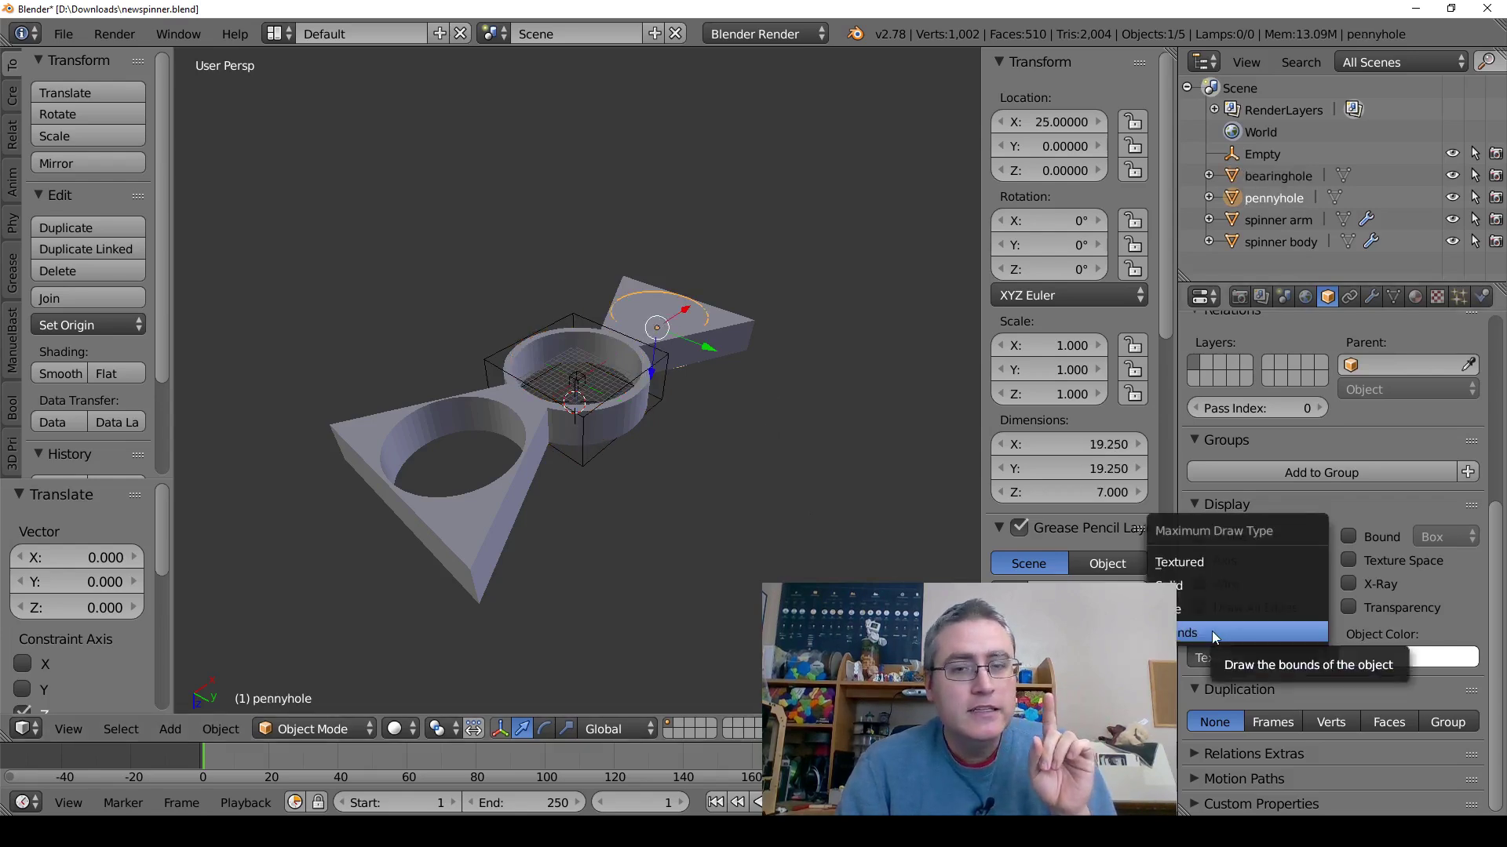
click(1212, 631)
scroll(711, 454, down, 3)
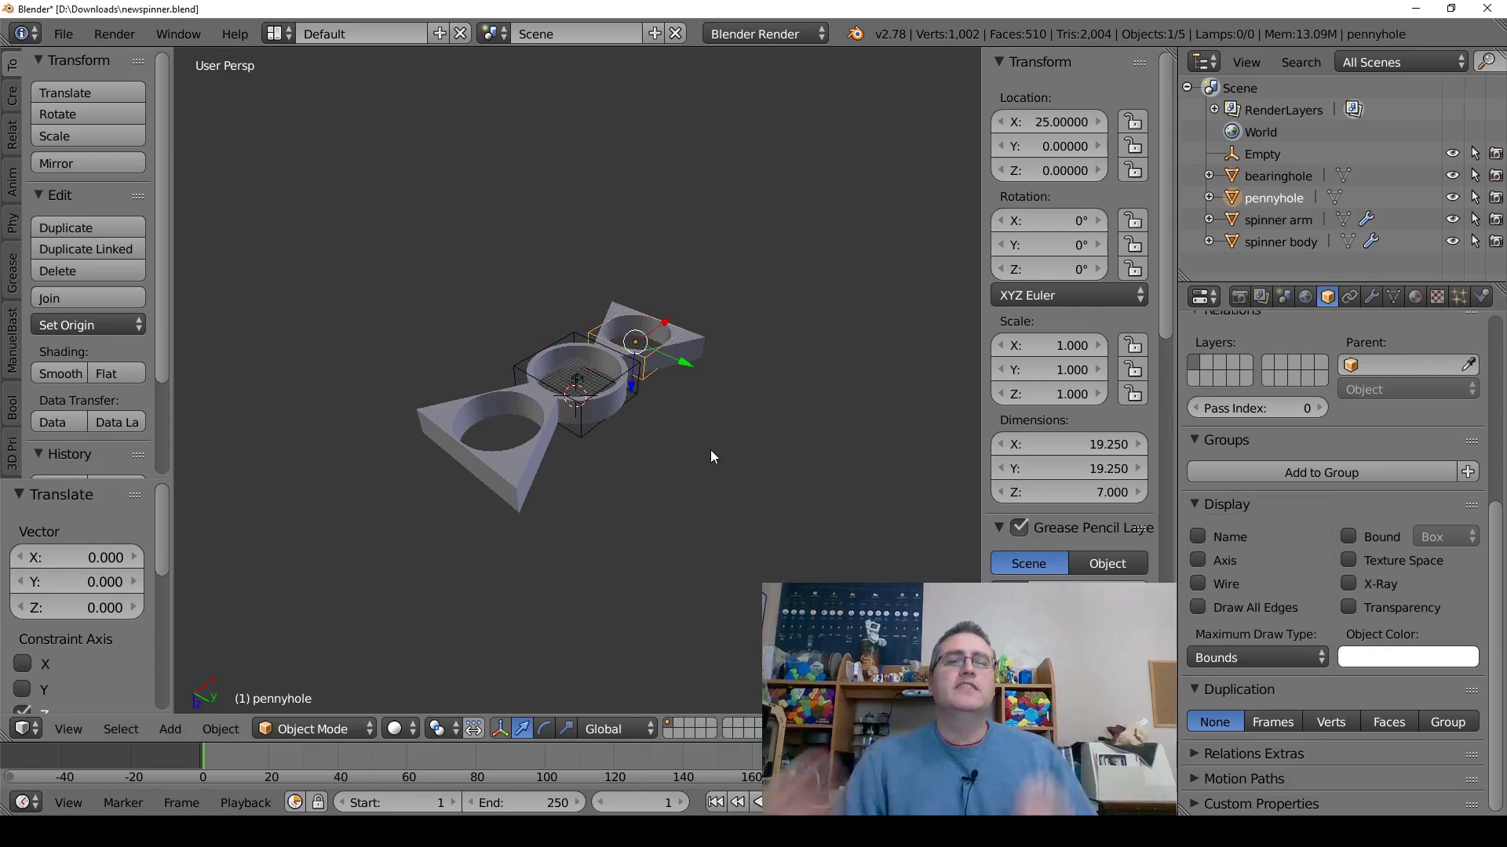
middle_drag(791, 327, 722, 424)
scroll(657, 515, up, 4)
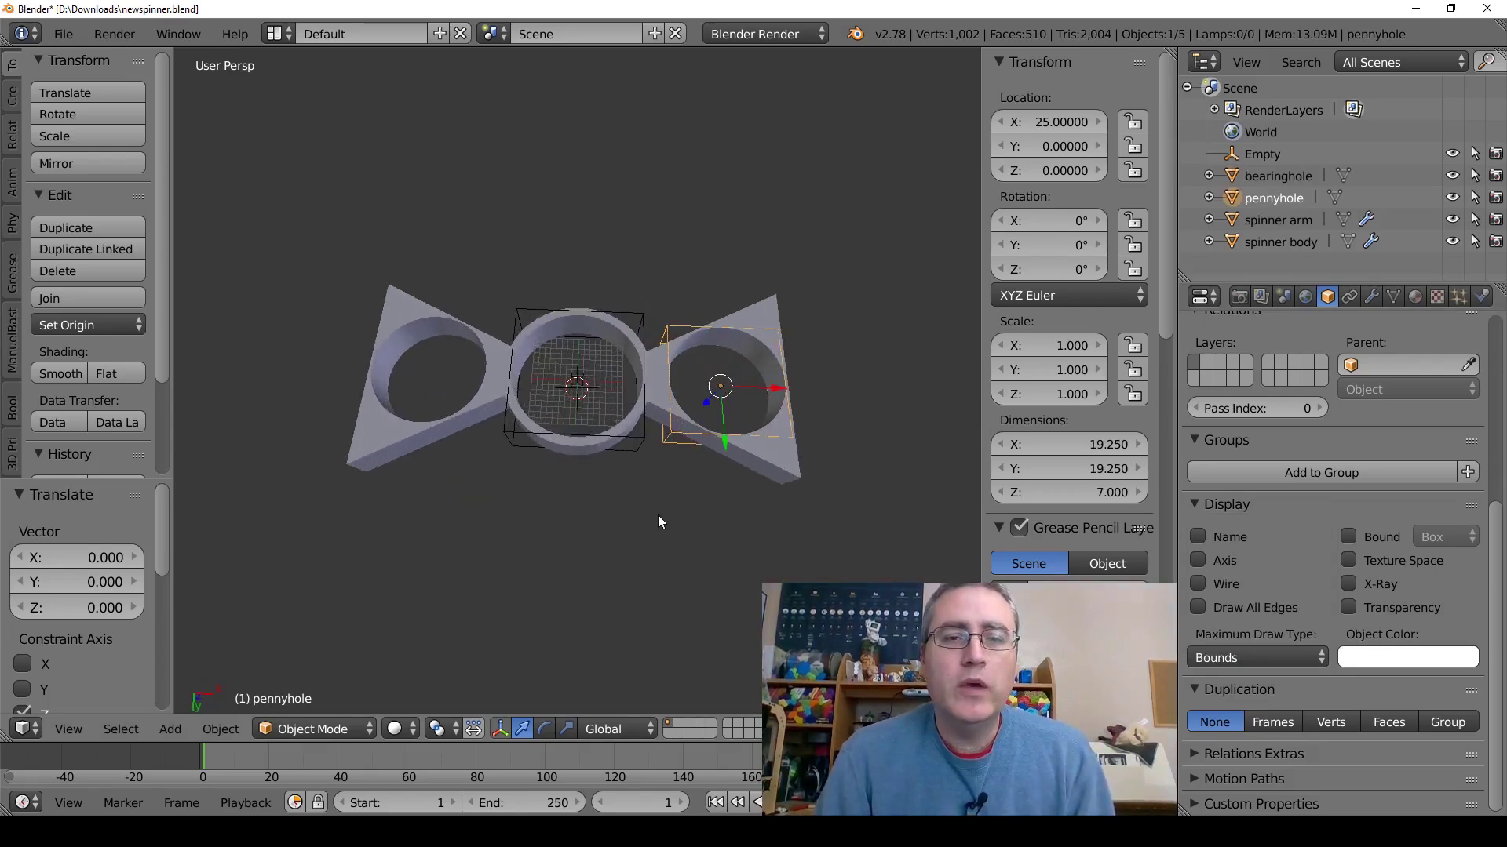
Check the bearinghole mesh briefly in Edit Mode, and set its Maximum Draw Type to Wire.
right_click(493, 454)
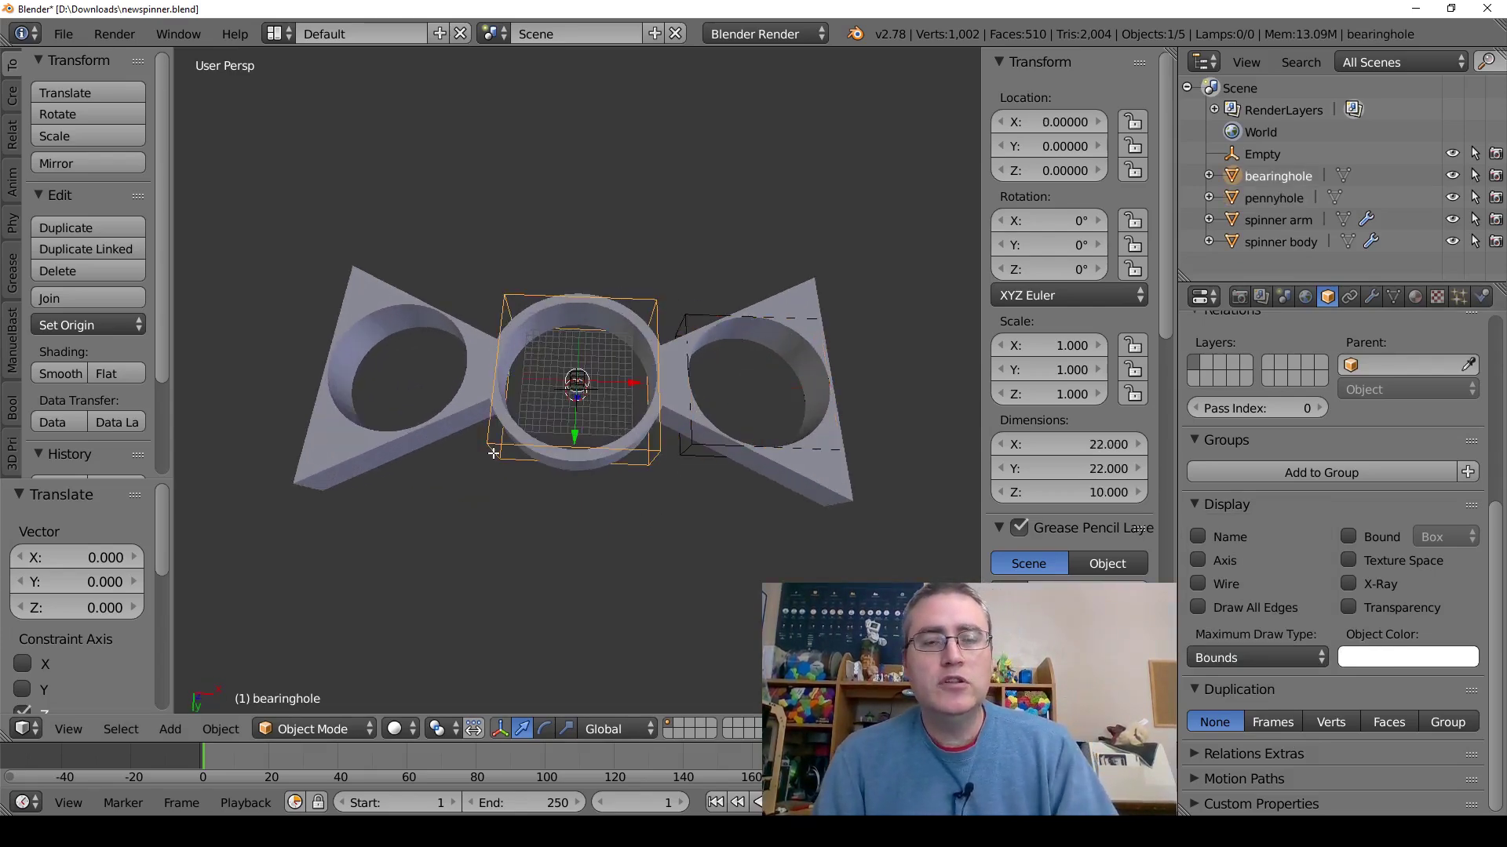
key(Tab)
middle_drag(493, 454, 549, 382)
key(Tab)
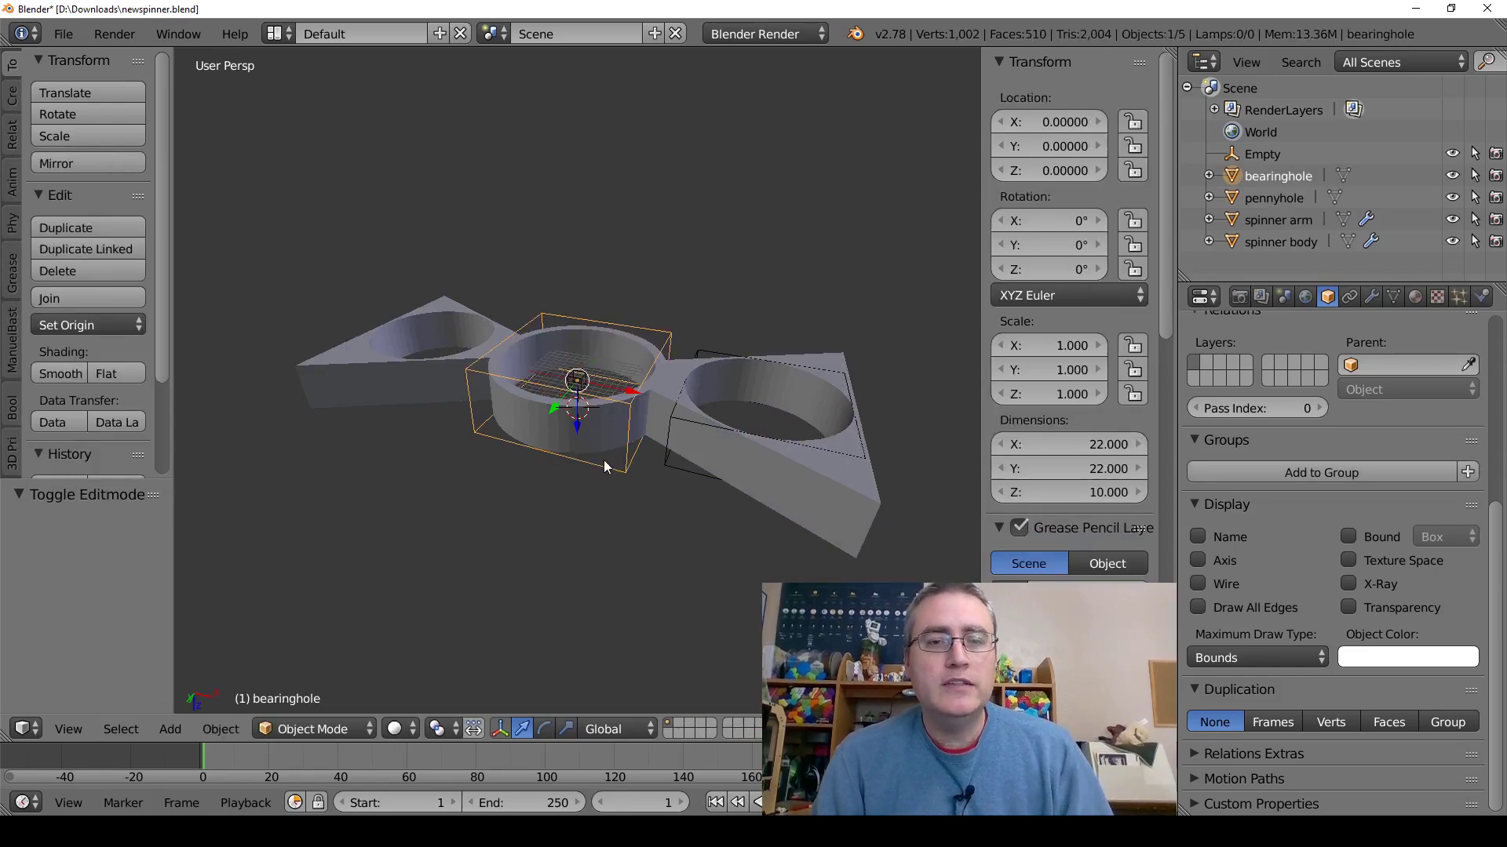
middle_drag(497, 424, 656, 327)
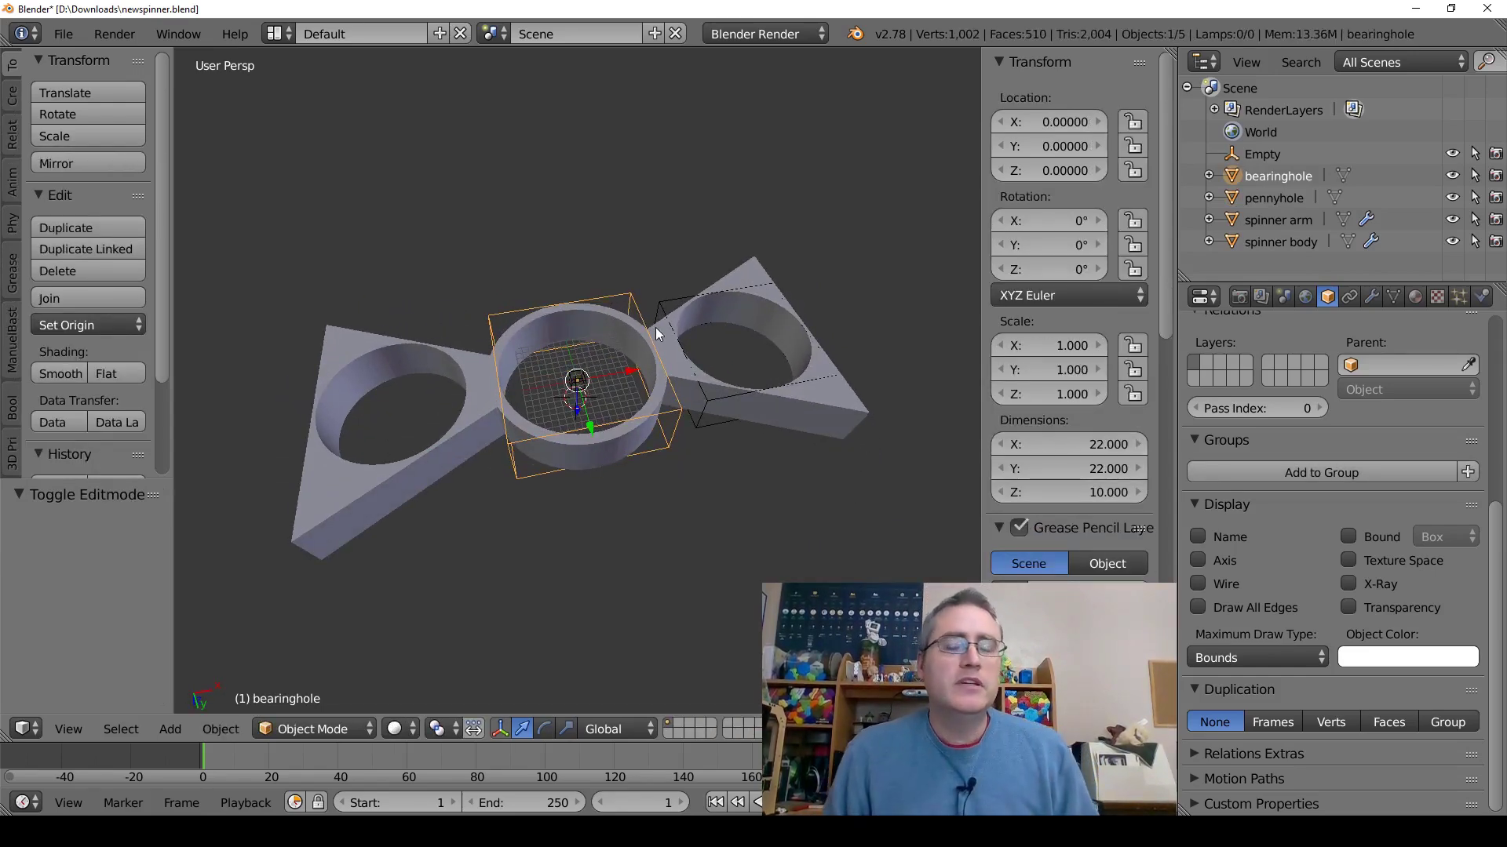
click(1231, 656)
click(1227, 620)
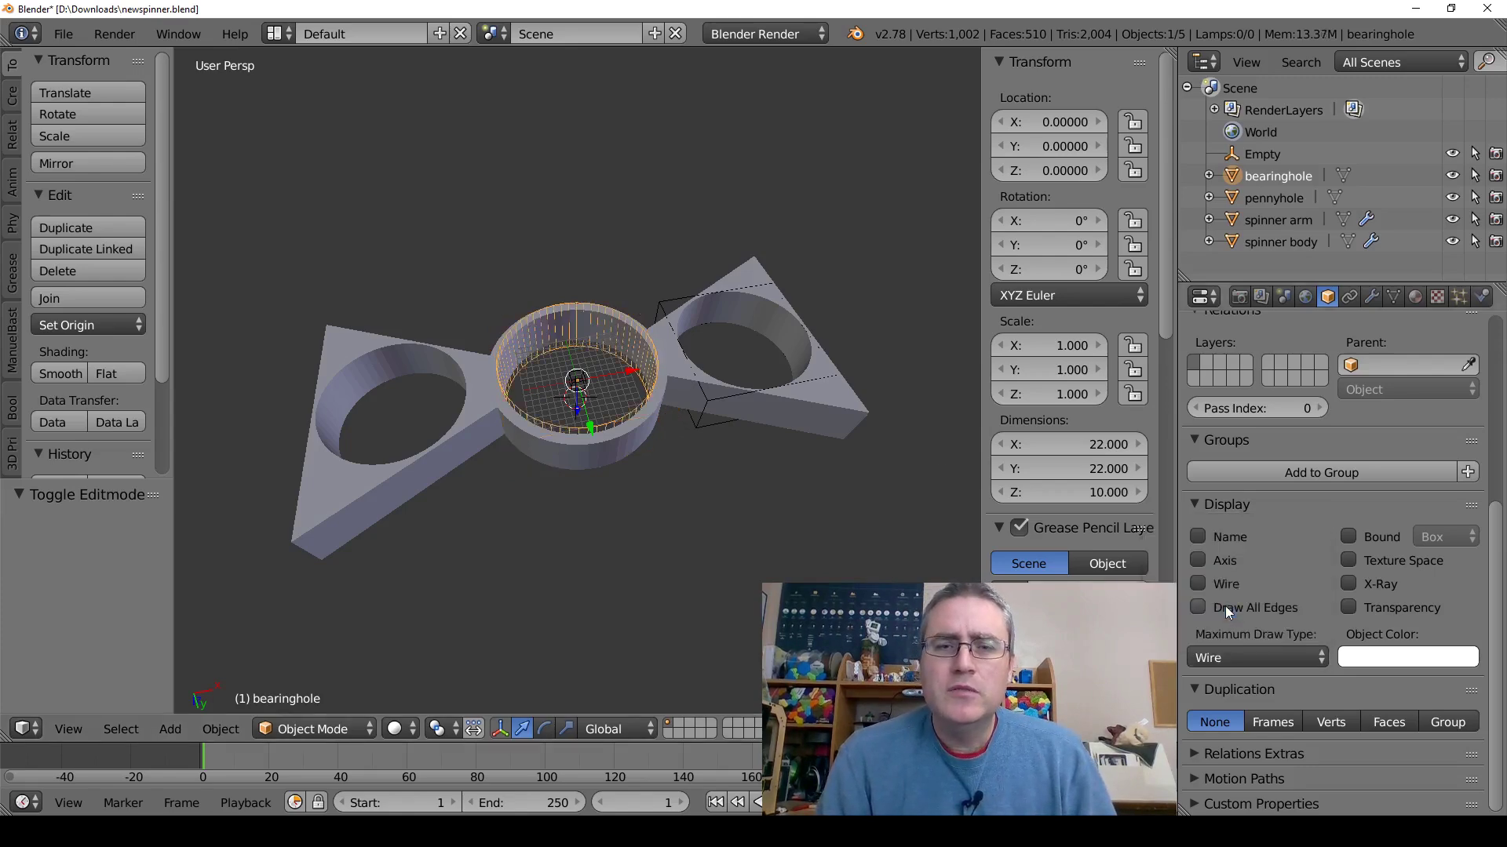
Select the spinner arm, pennyhole and bearinghole in turn to compare how each is displayed.
right_click(788, 385)
middle_drag(789, 384, 747, 449)
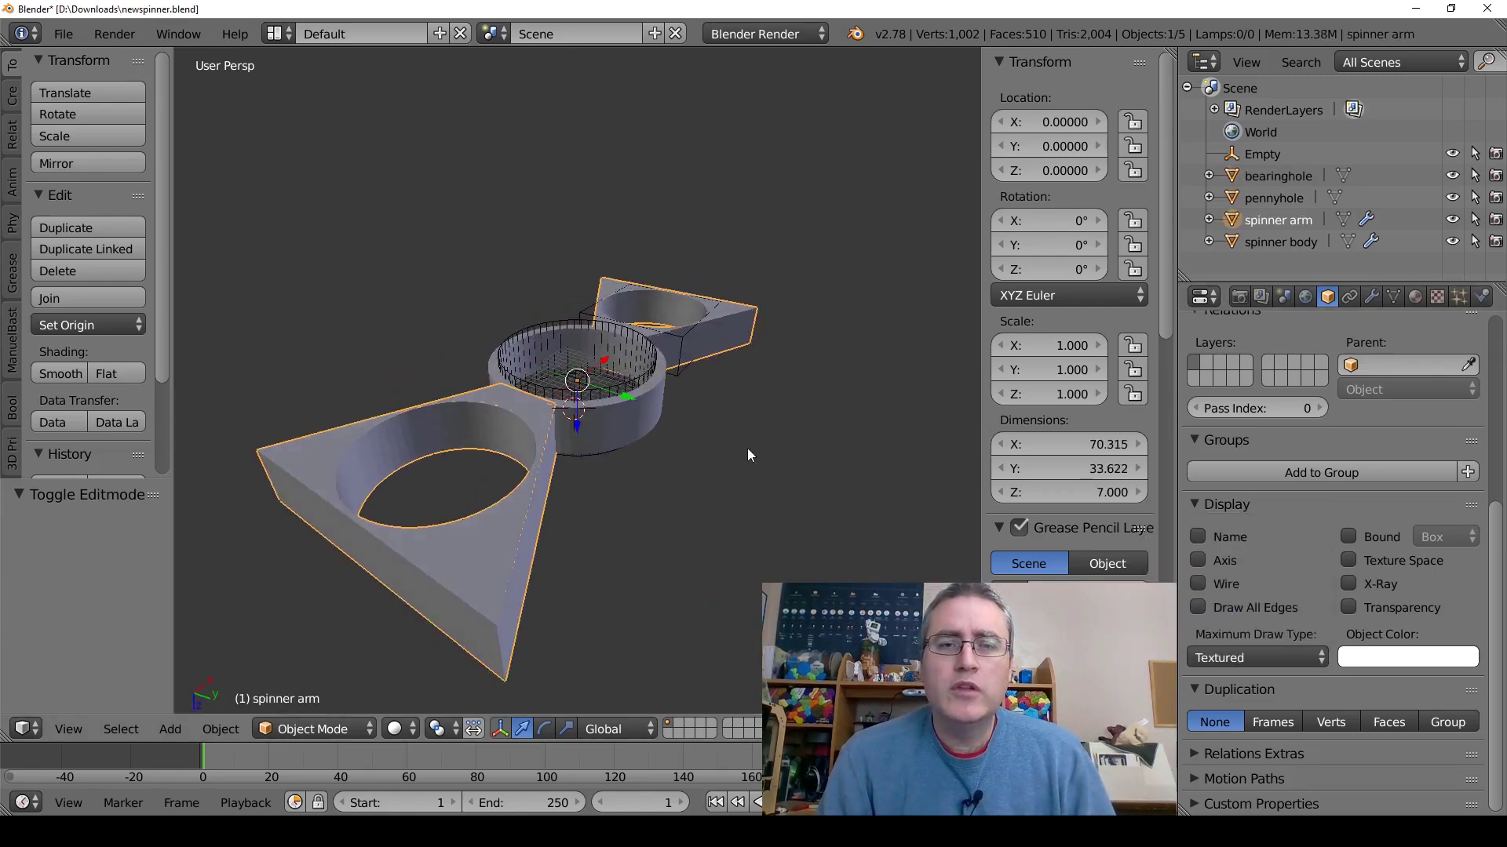
right_click(718, 300)
middle_drag(717, 301, 808, 597)
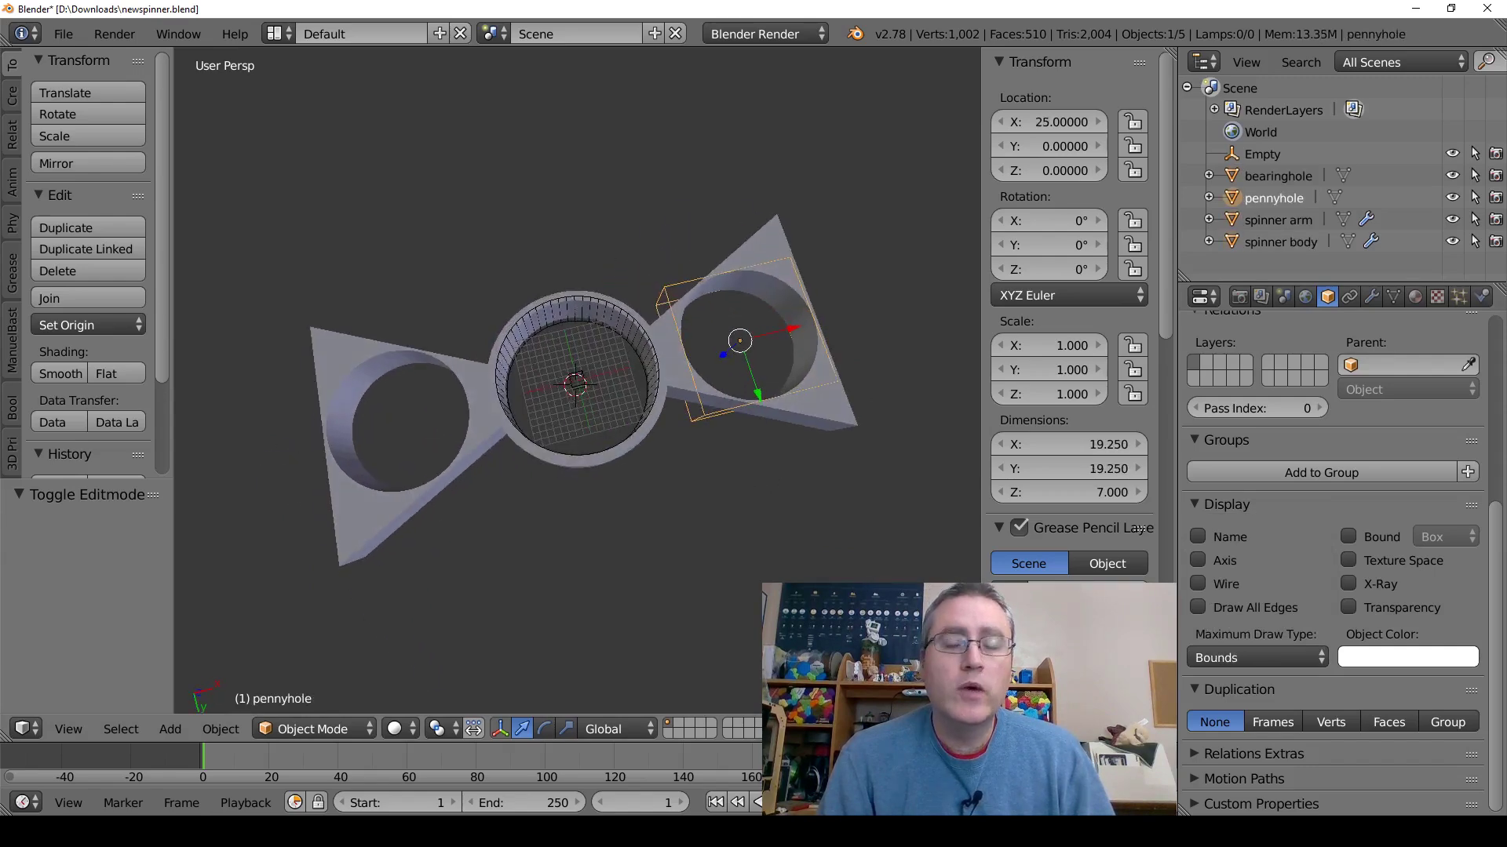
right_click(641, 418)
right_click(652, 361)
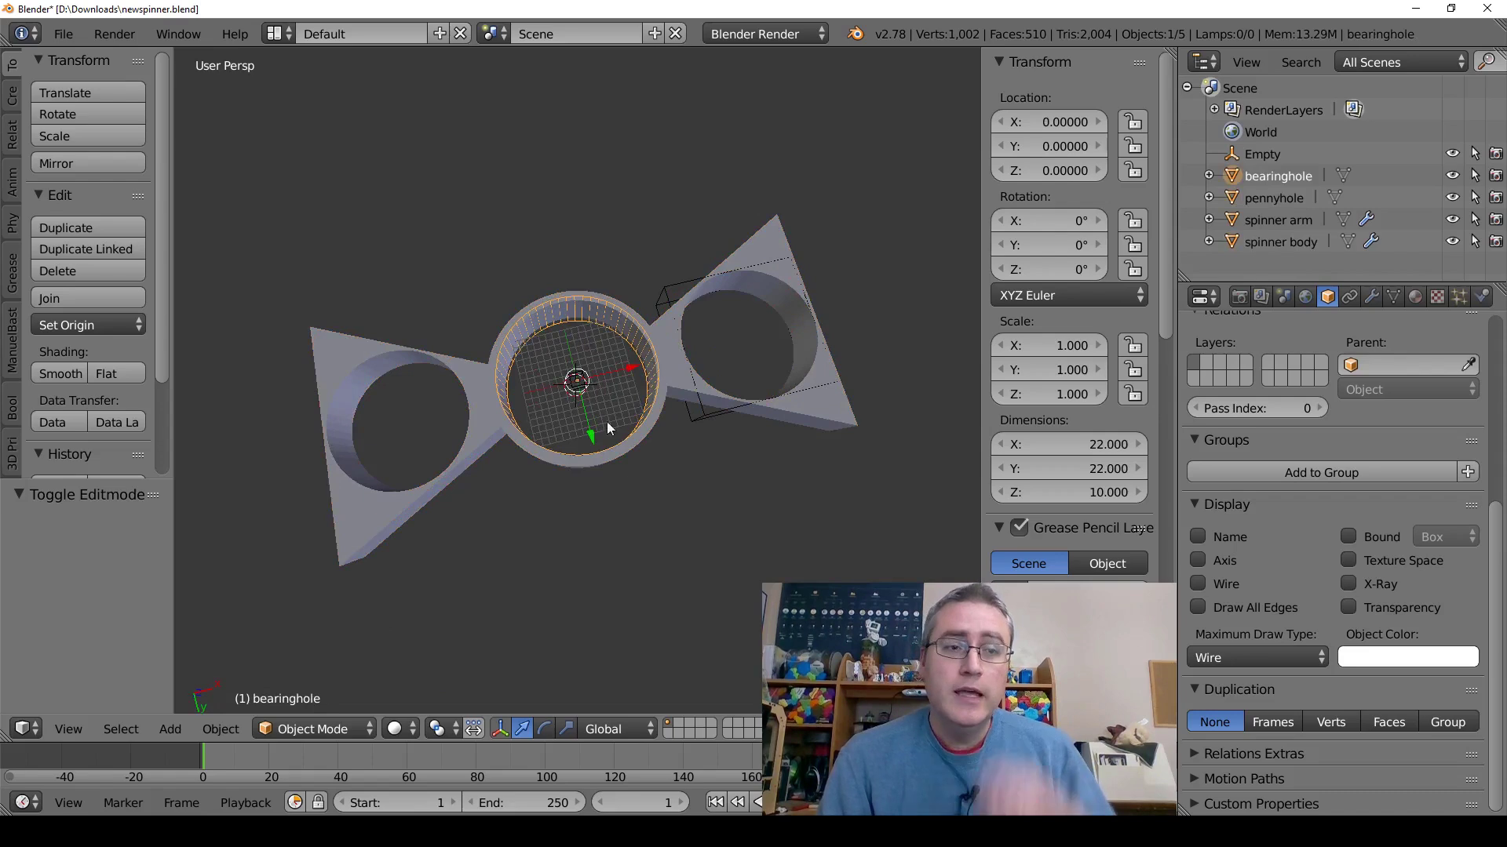
Show the Bool Tool options and set the Maximum Draw Type of bearinghole to Bounds.
click(20, 404)
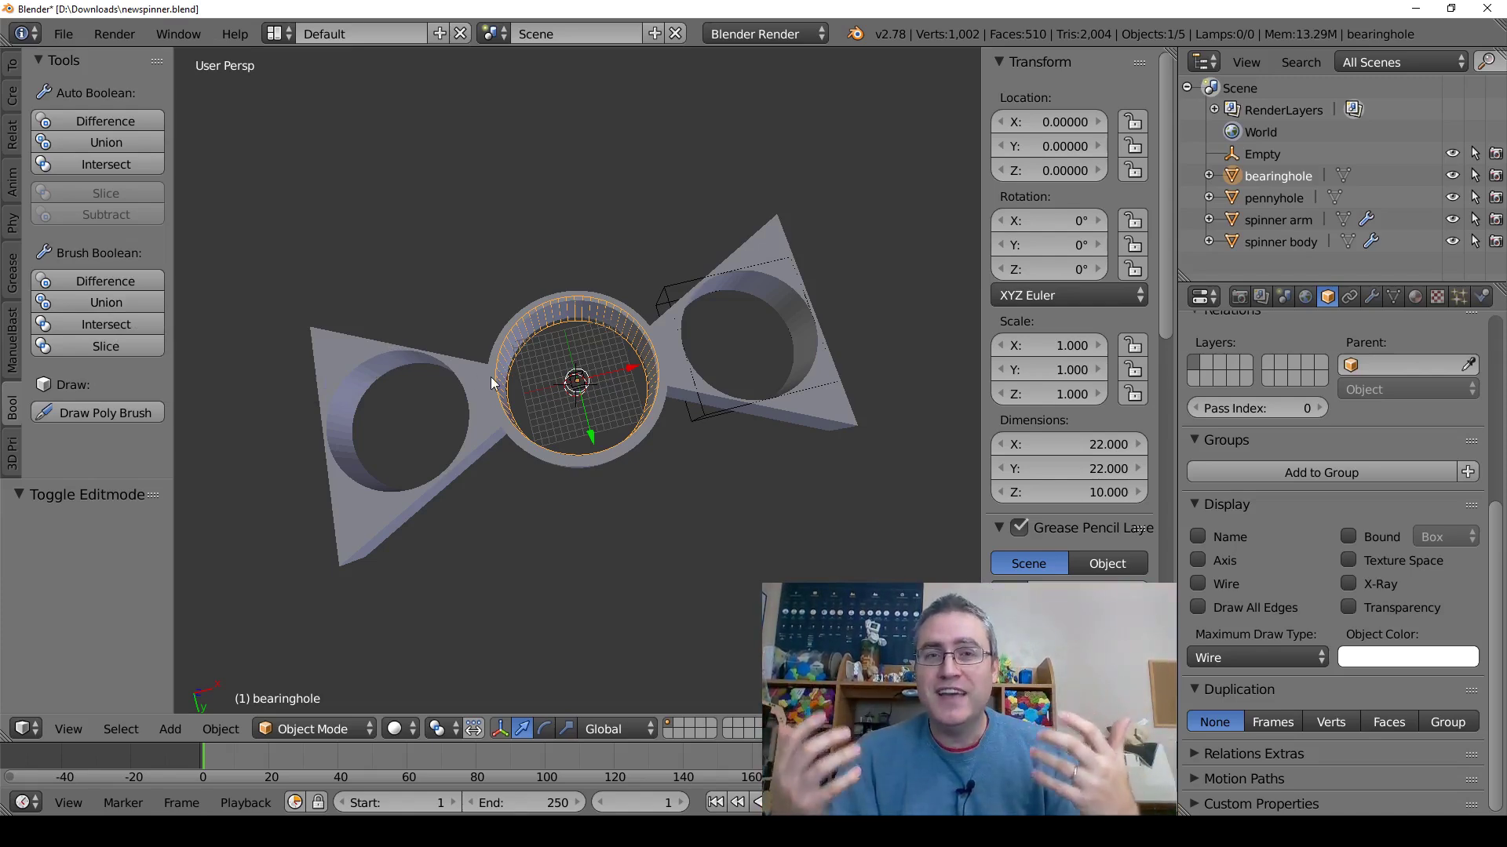
click(1215, 656)
click(1236, 625)
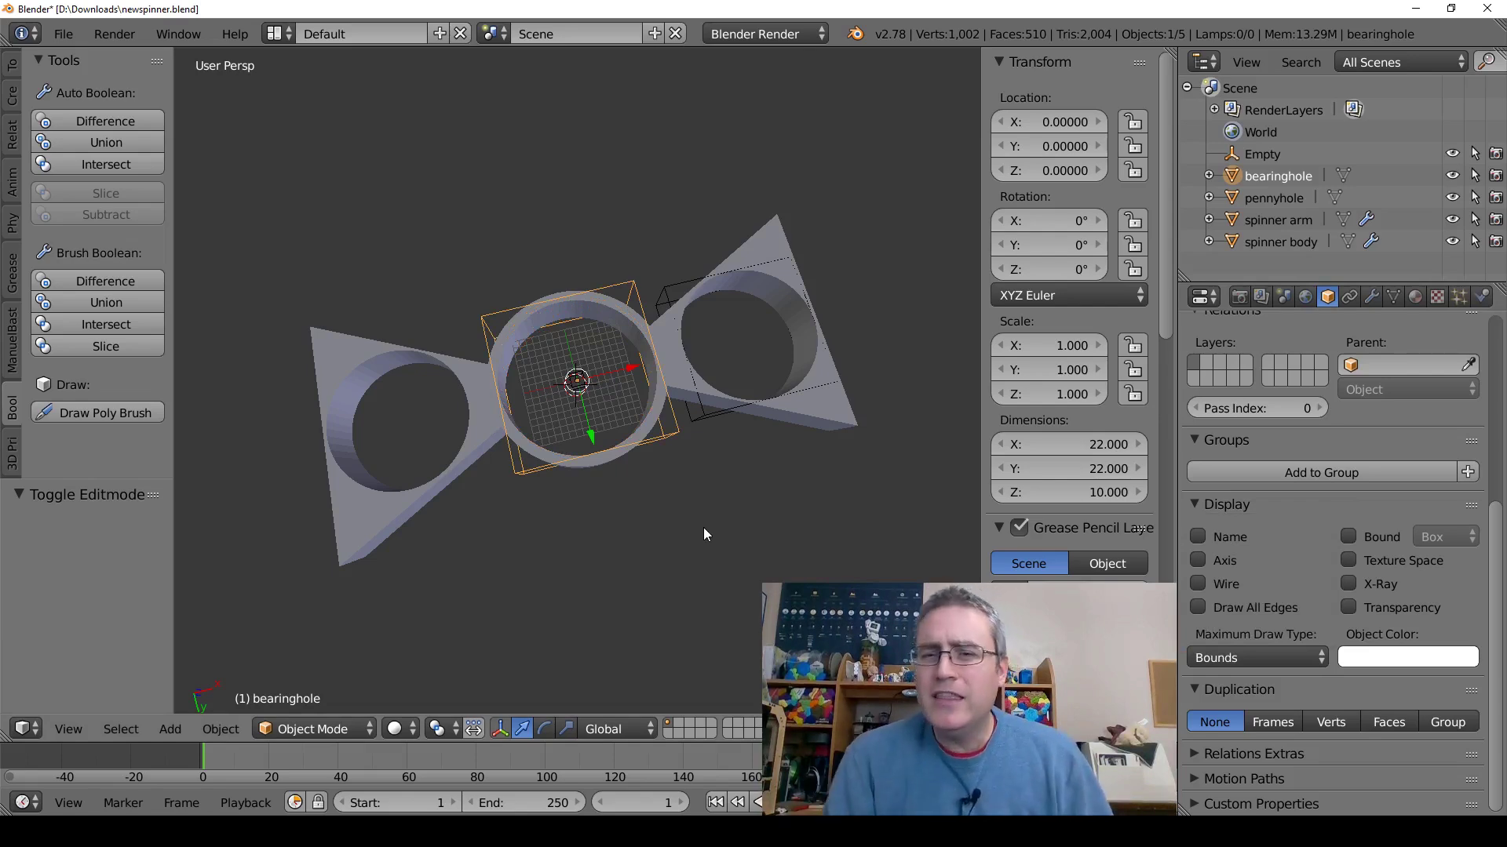
Set the Maximum Draw Type of both bearinghole and pennyhole to Textured.
click(1251, 657)
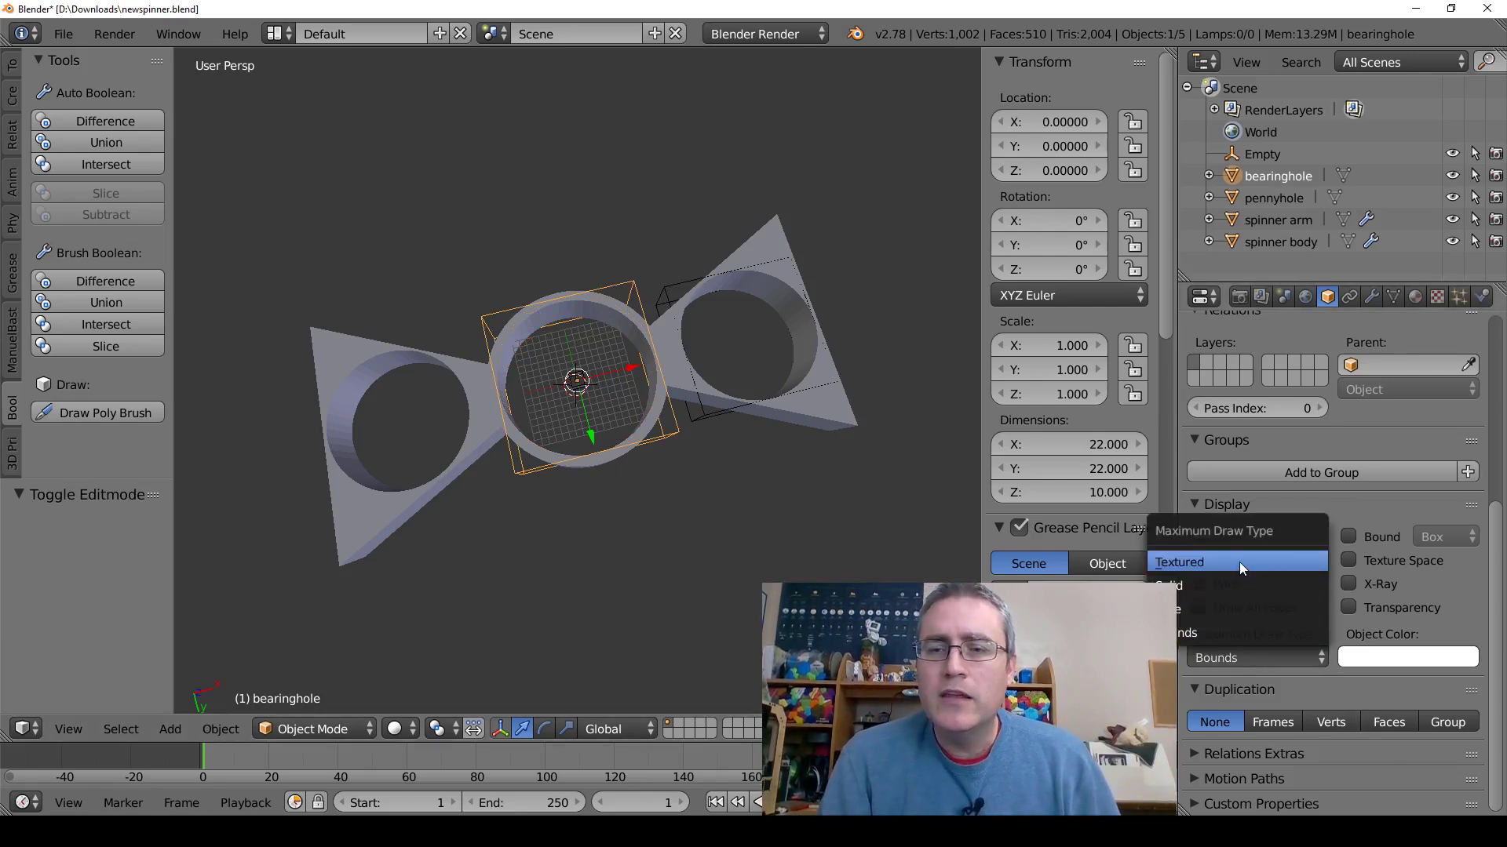
click(1240, 562)
click(831, 379)
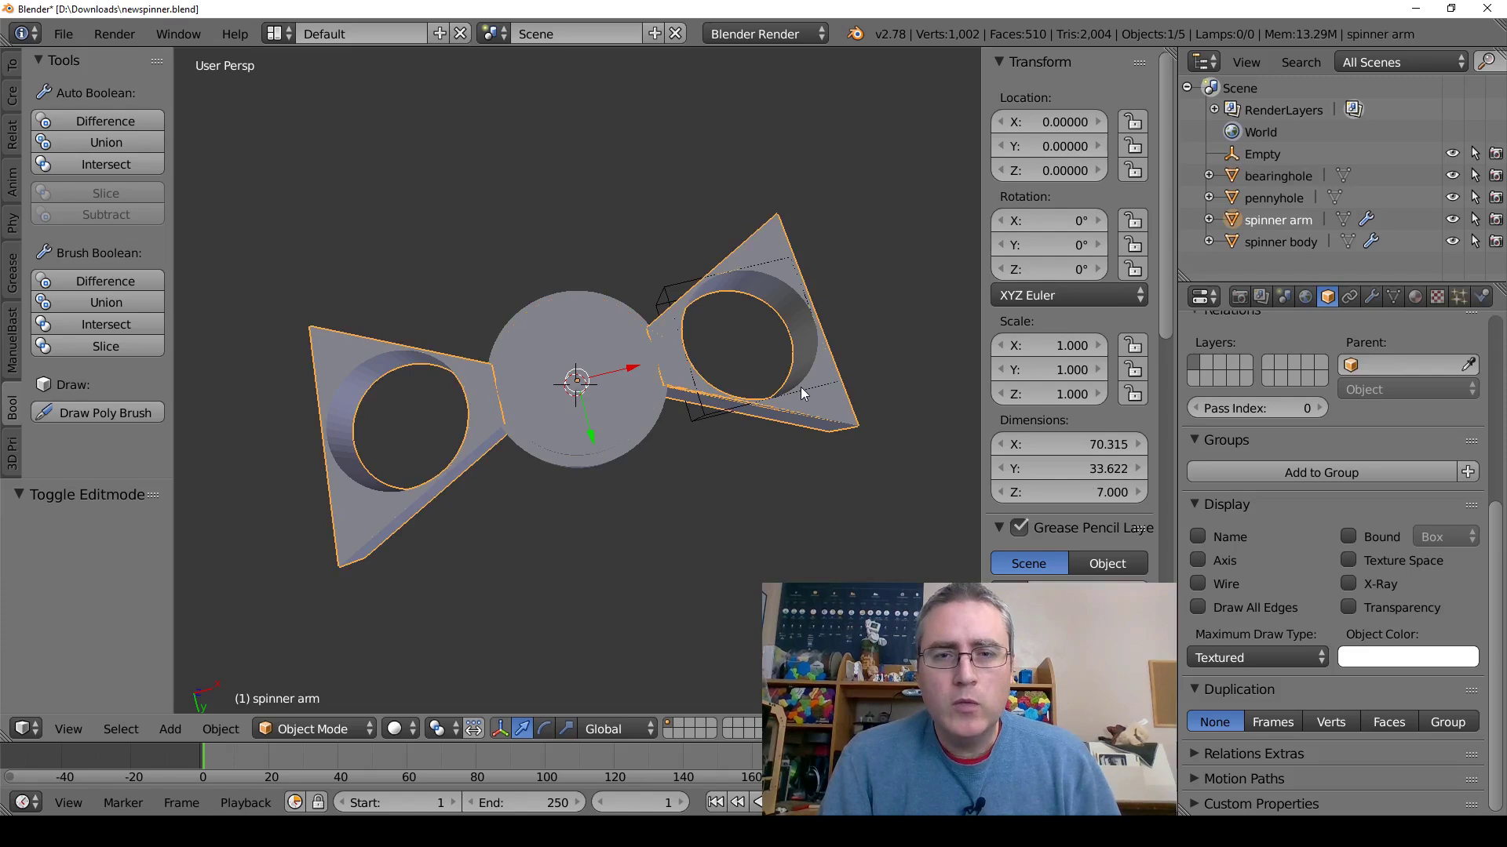
right_click(801, 388)
click(1216, 657)
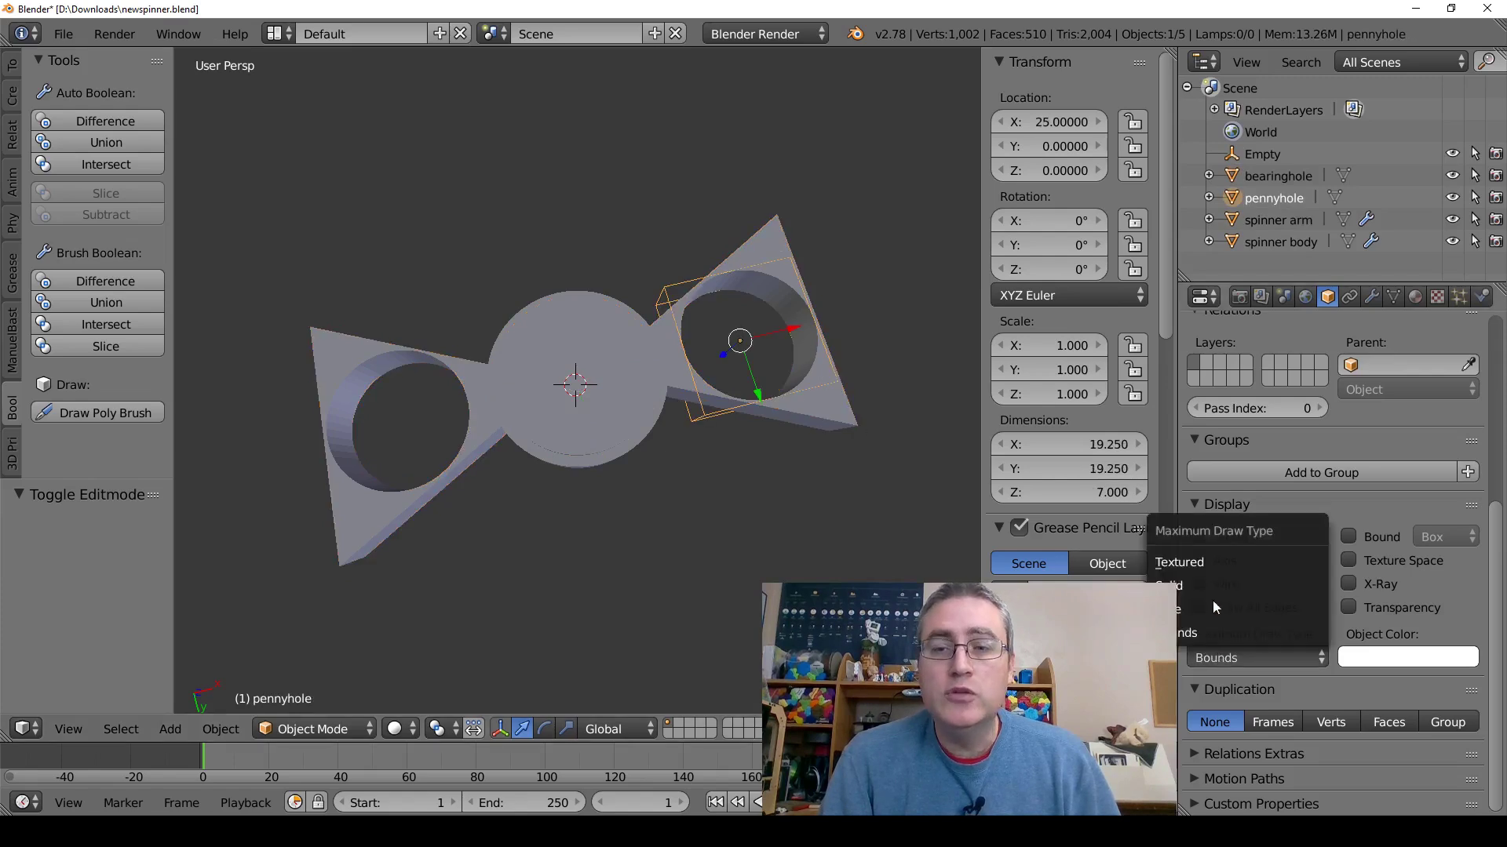
click(1197, 563)
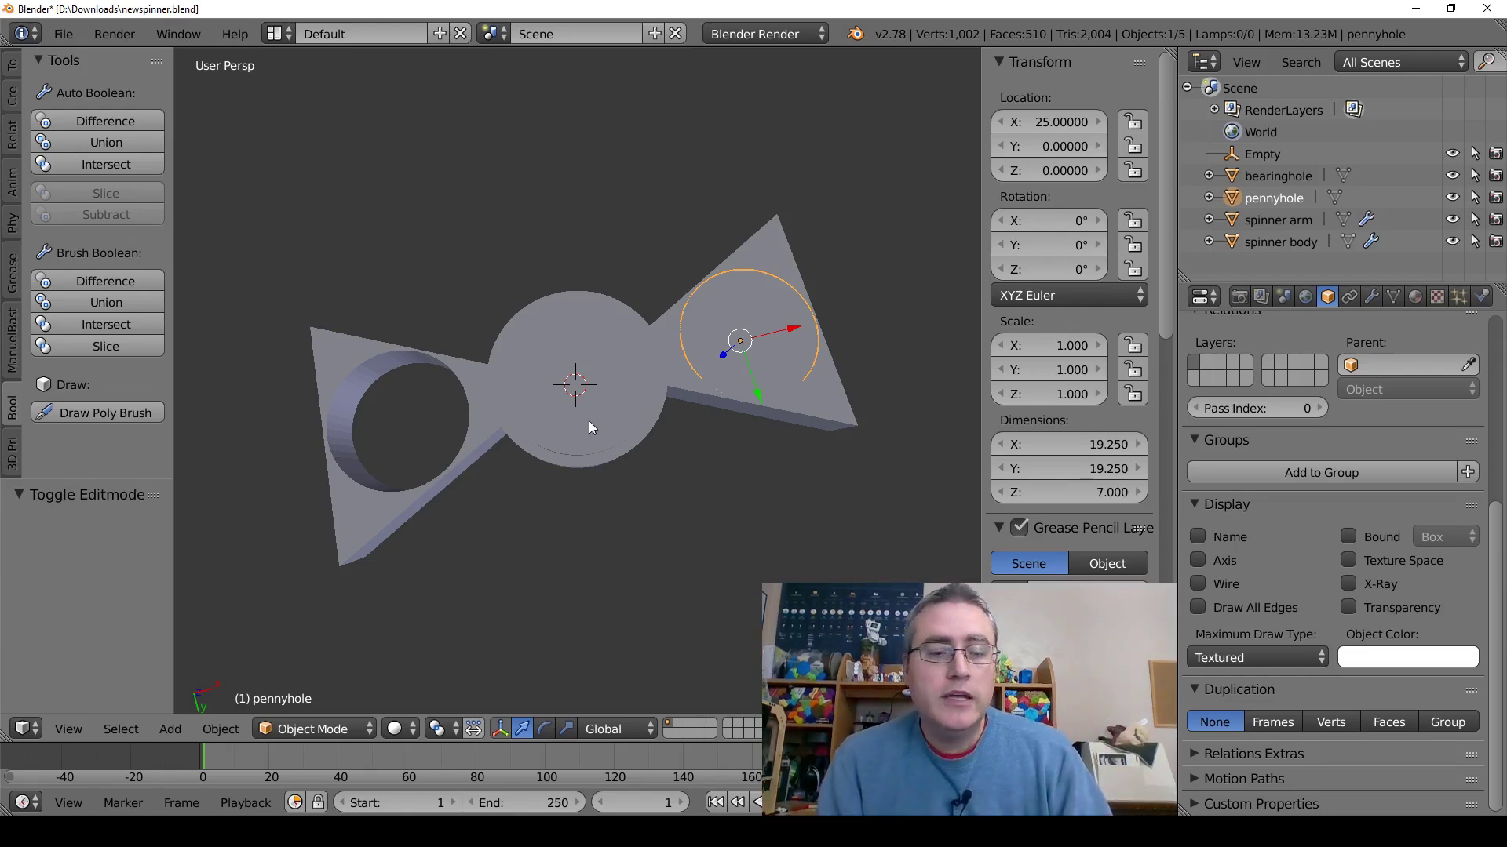
Move bearinghole and pennyhole to layer 2, view that layer, and return to layer 1.
shift+right_click(586, 442)
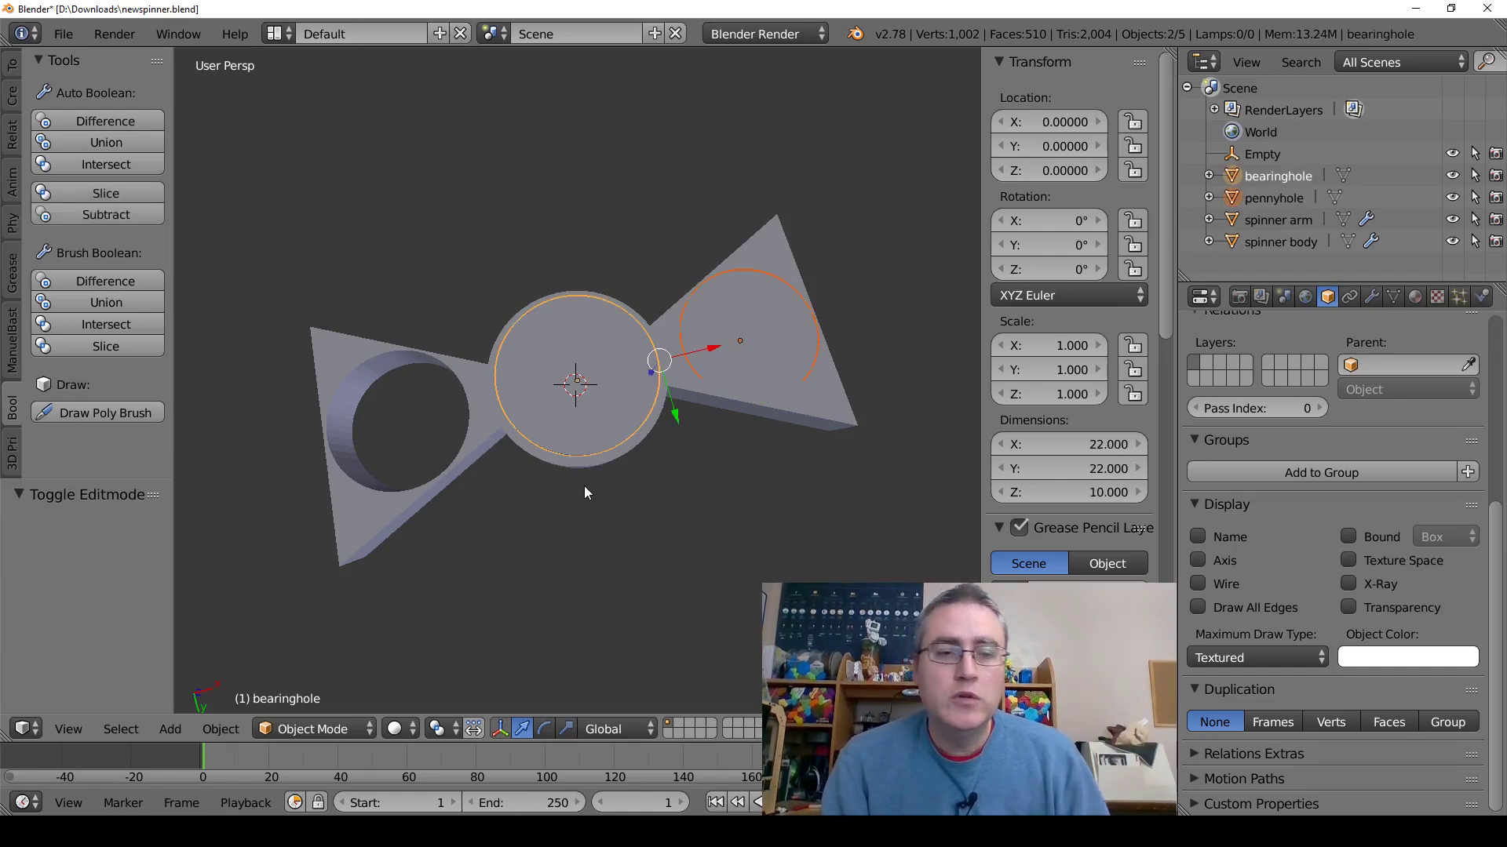
click(222, 730)
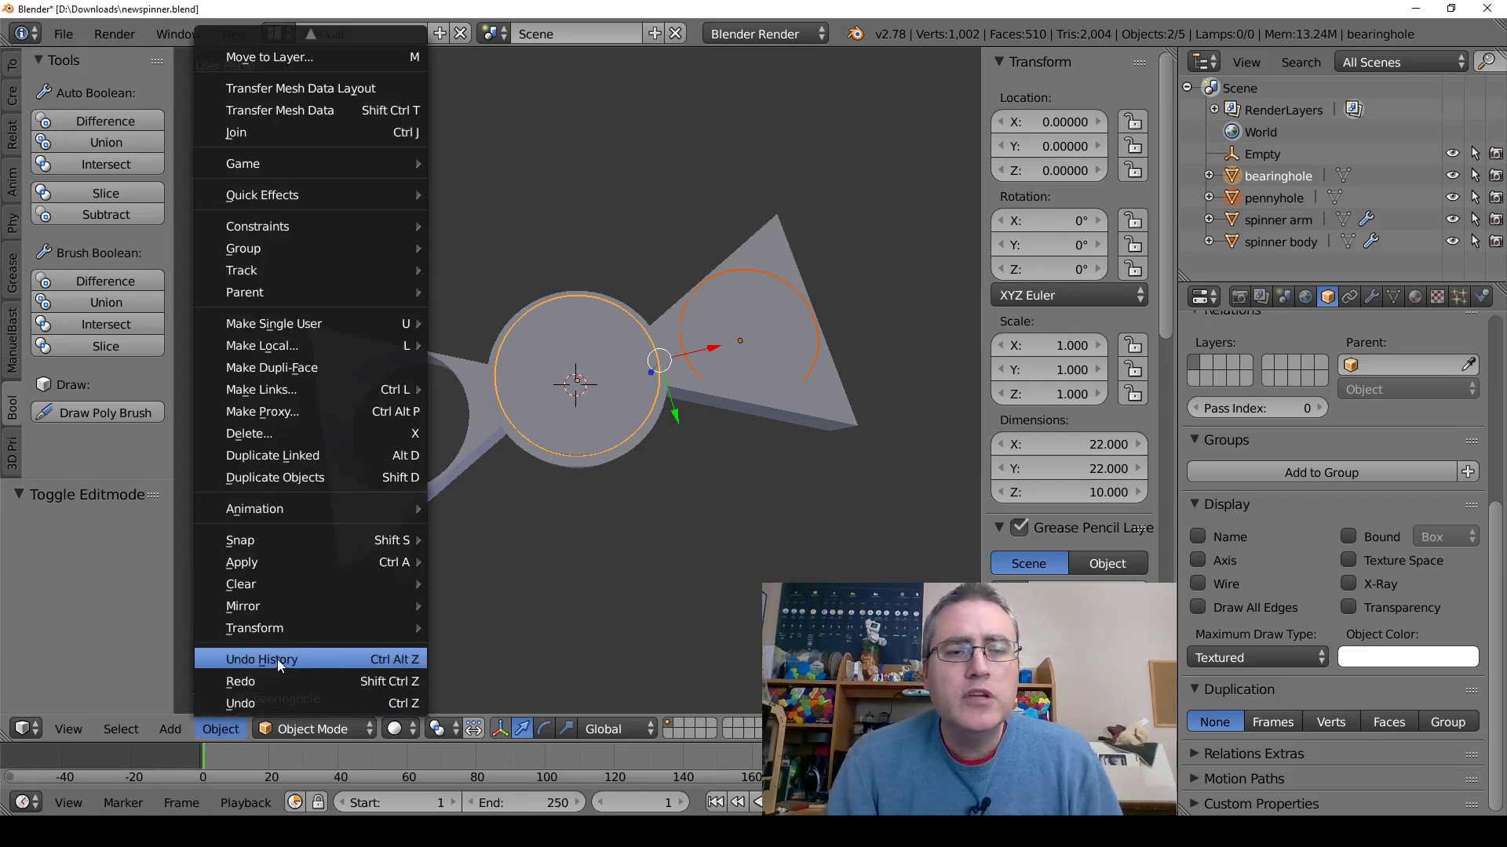
click(318, 61)
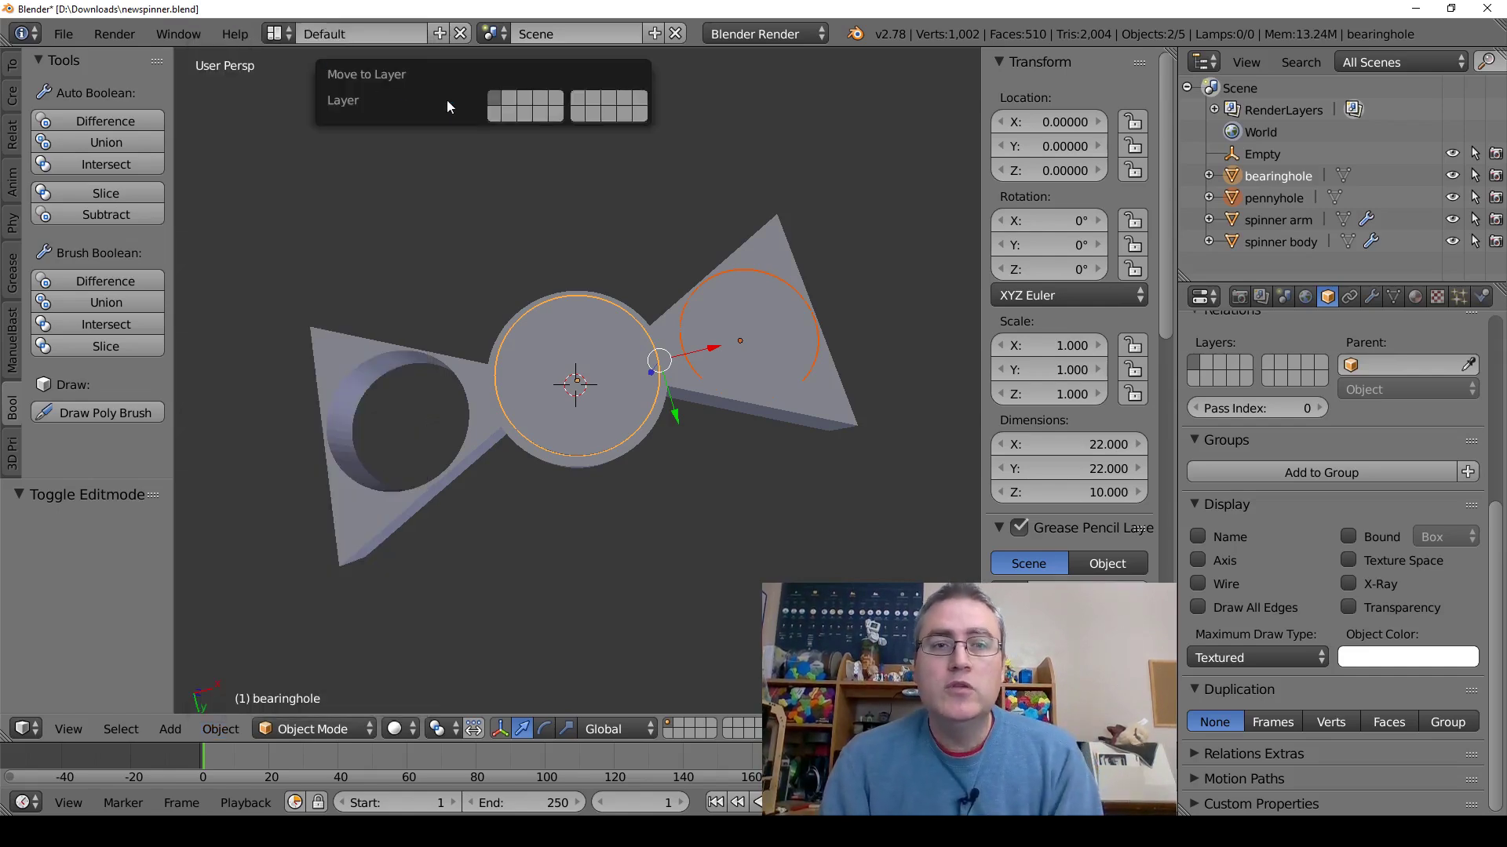
click(508, 99)
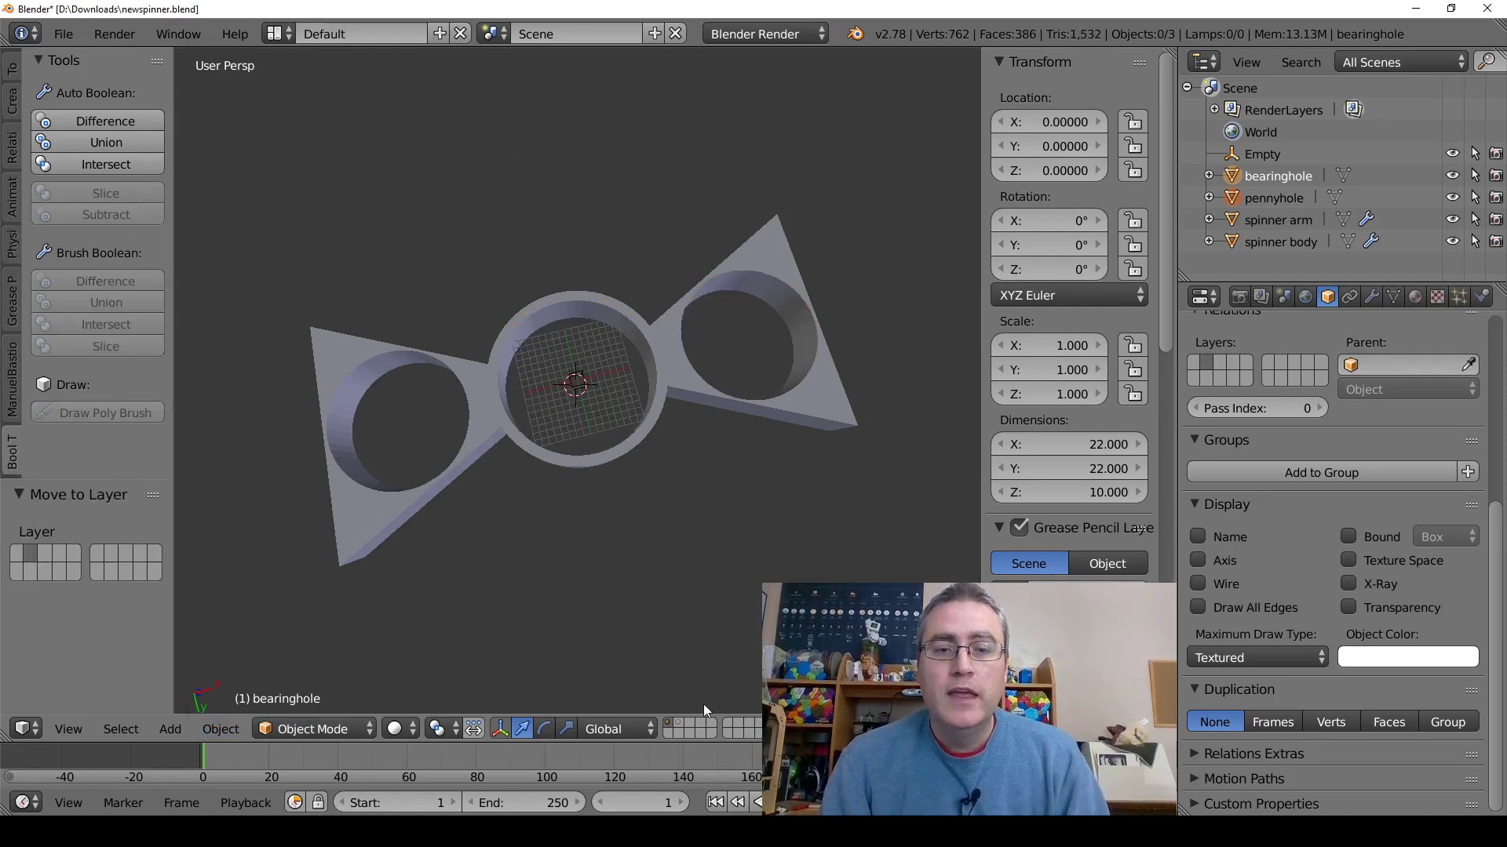
click(684, 724)
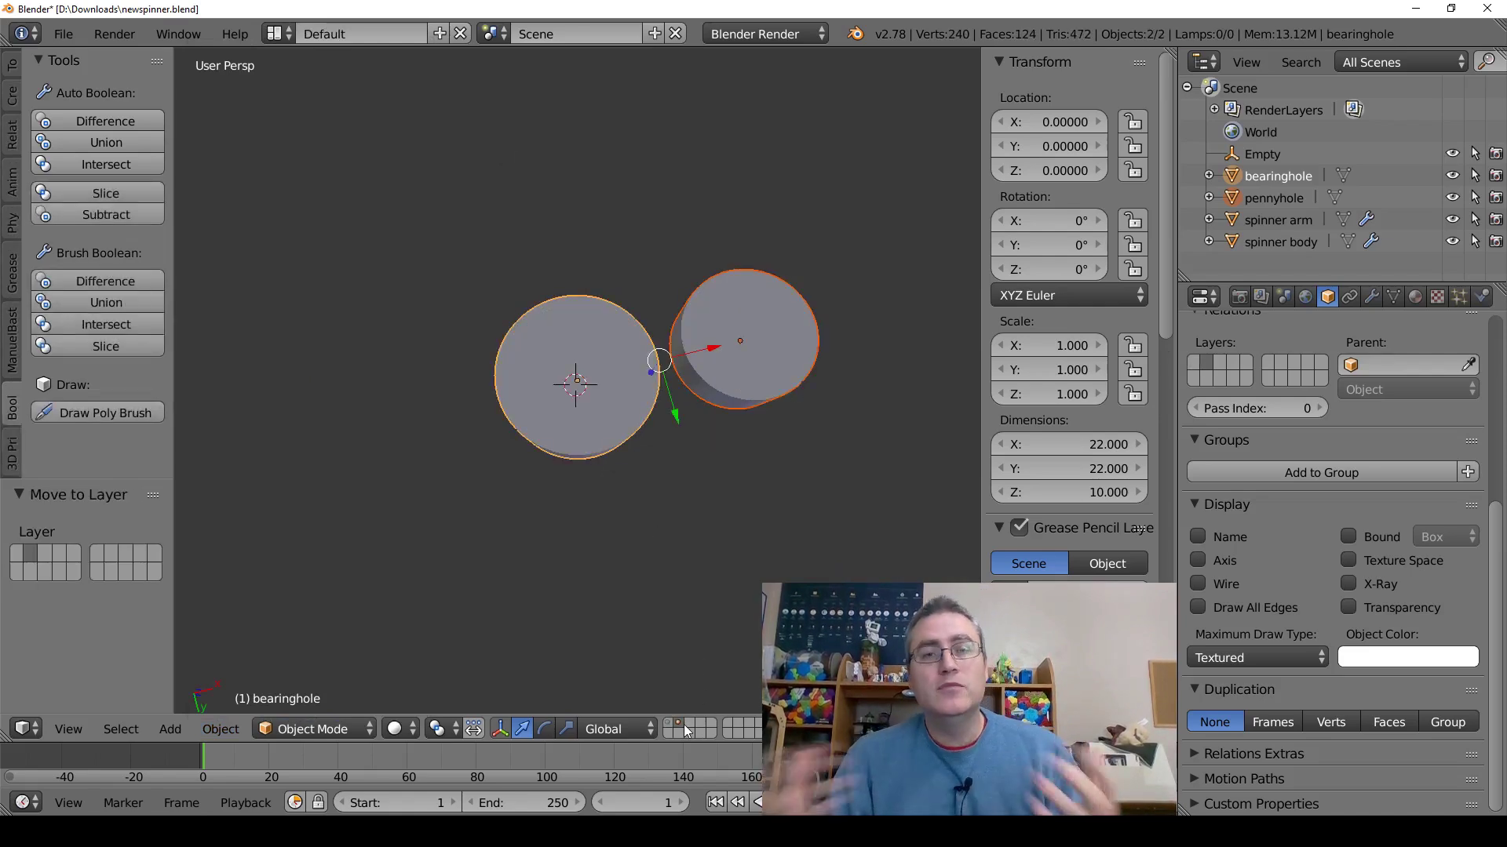
click(671, 727)
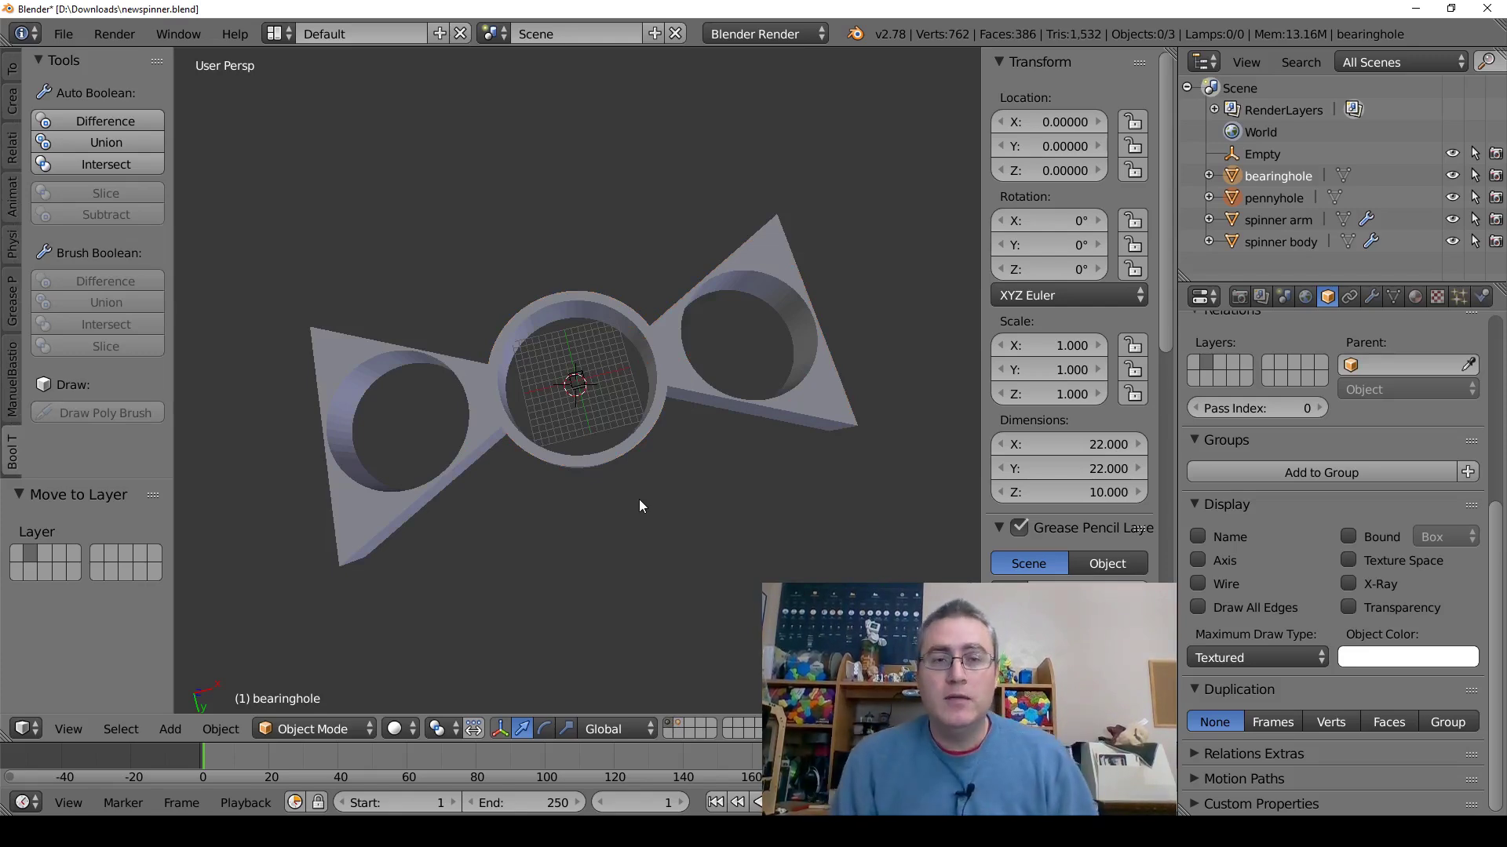
In top view, add a loop cut across the spinner arm's mesh at about X 21, near the penny hole's thin wall.
right_click(695, 397)
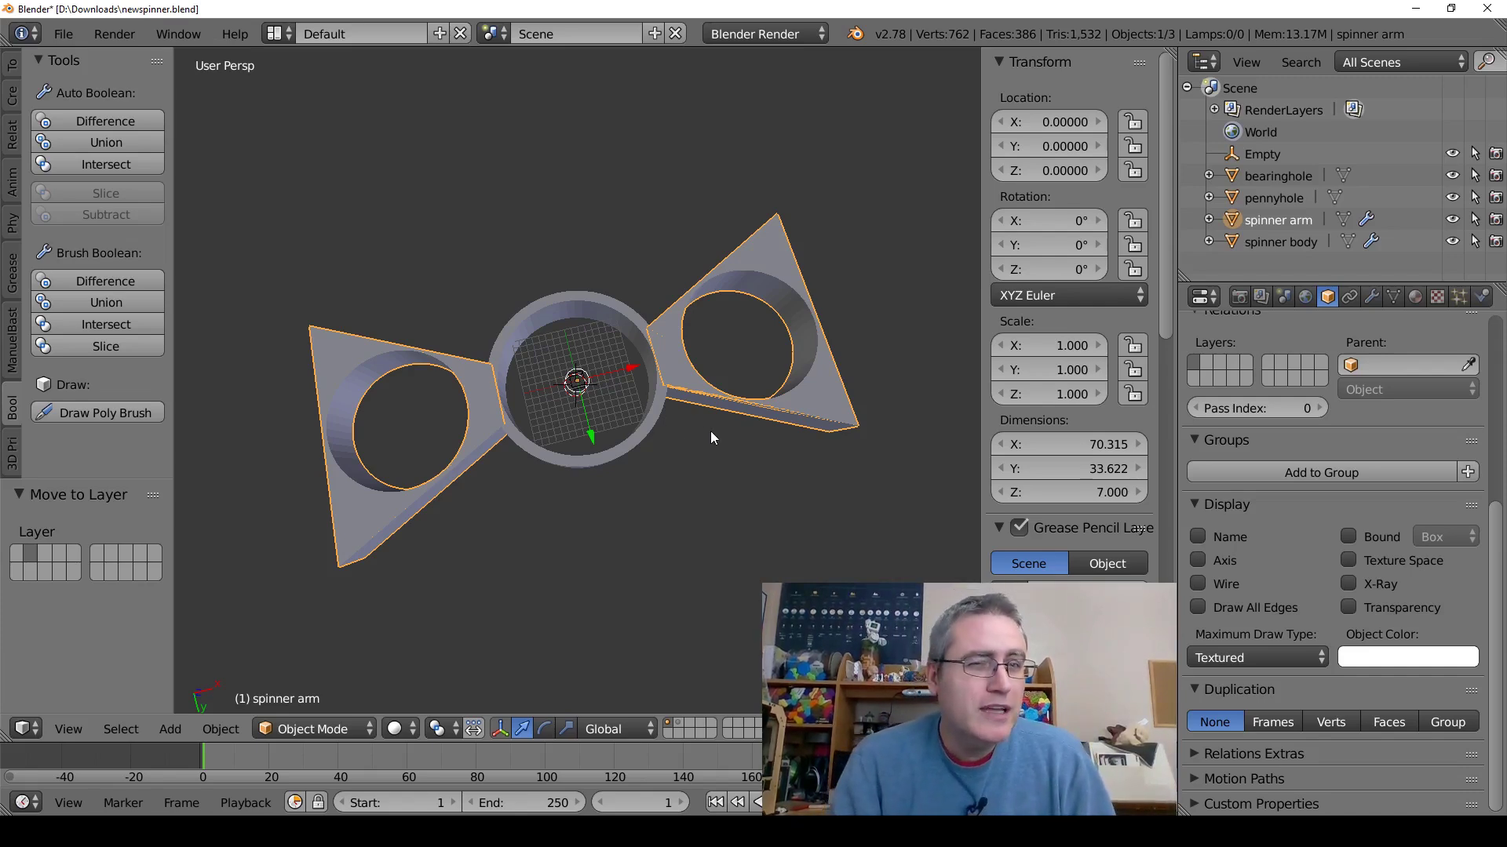
scroll(715, 441, down, 2)
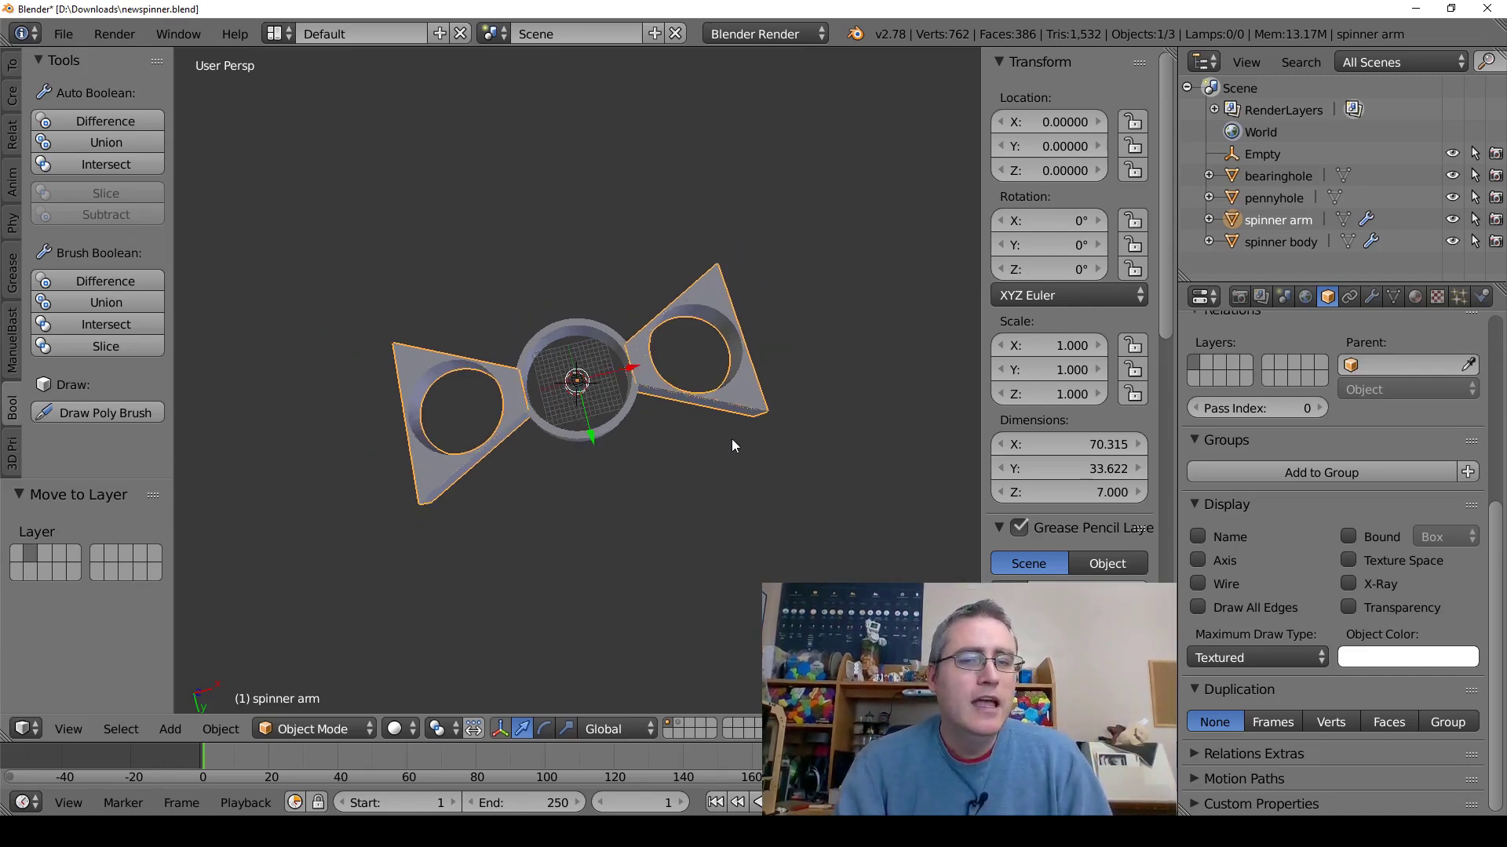
key(KP_7)
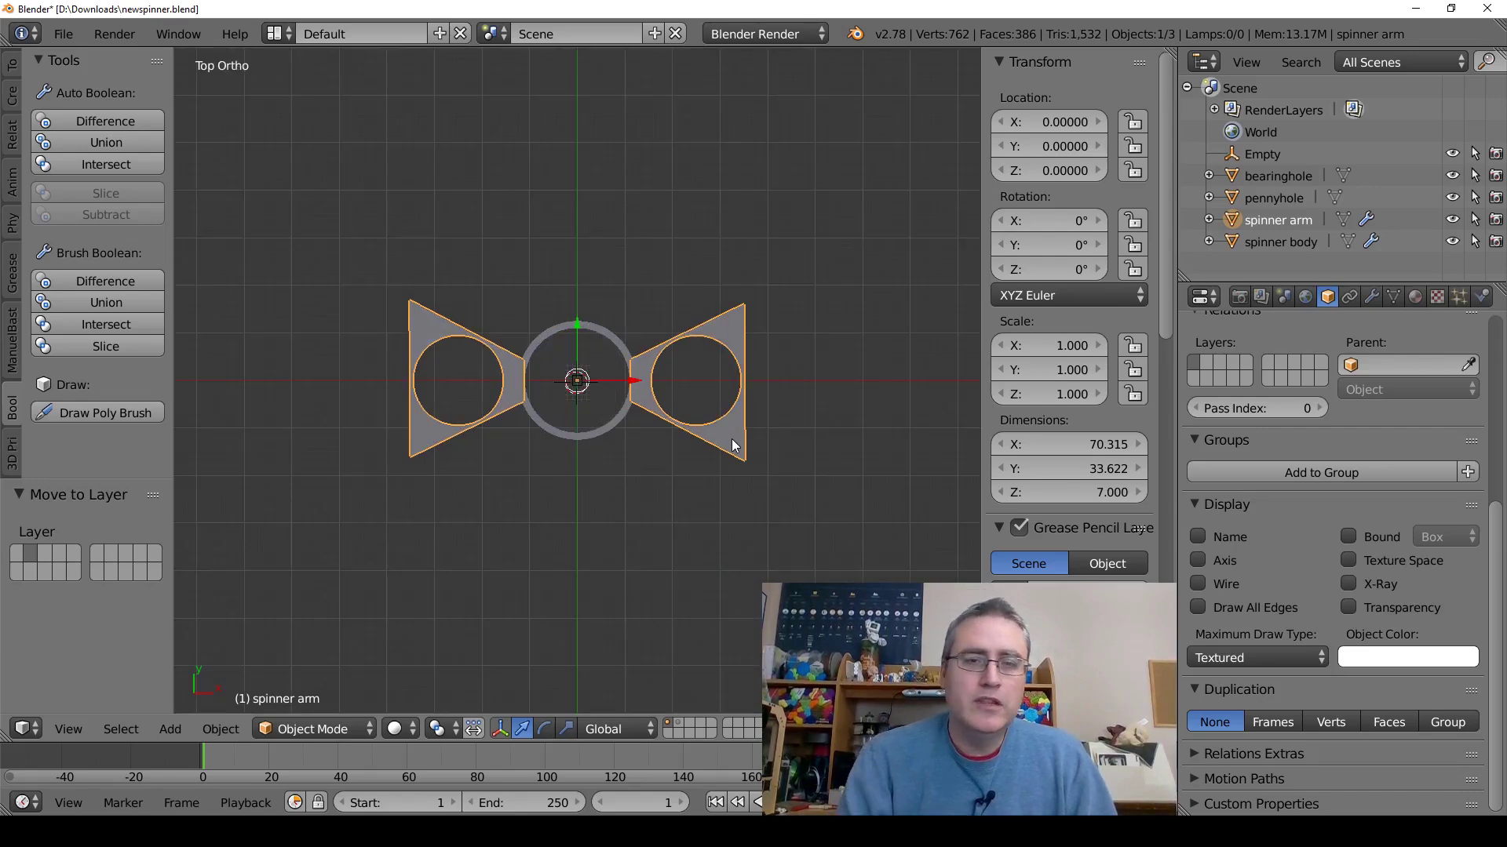
scroll(648, 521, up, 3)
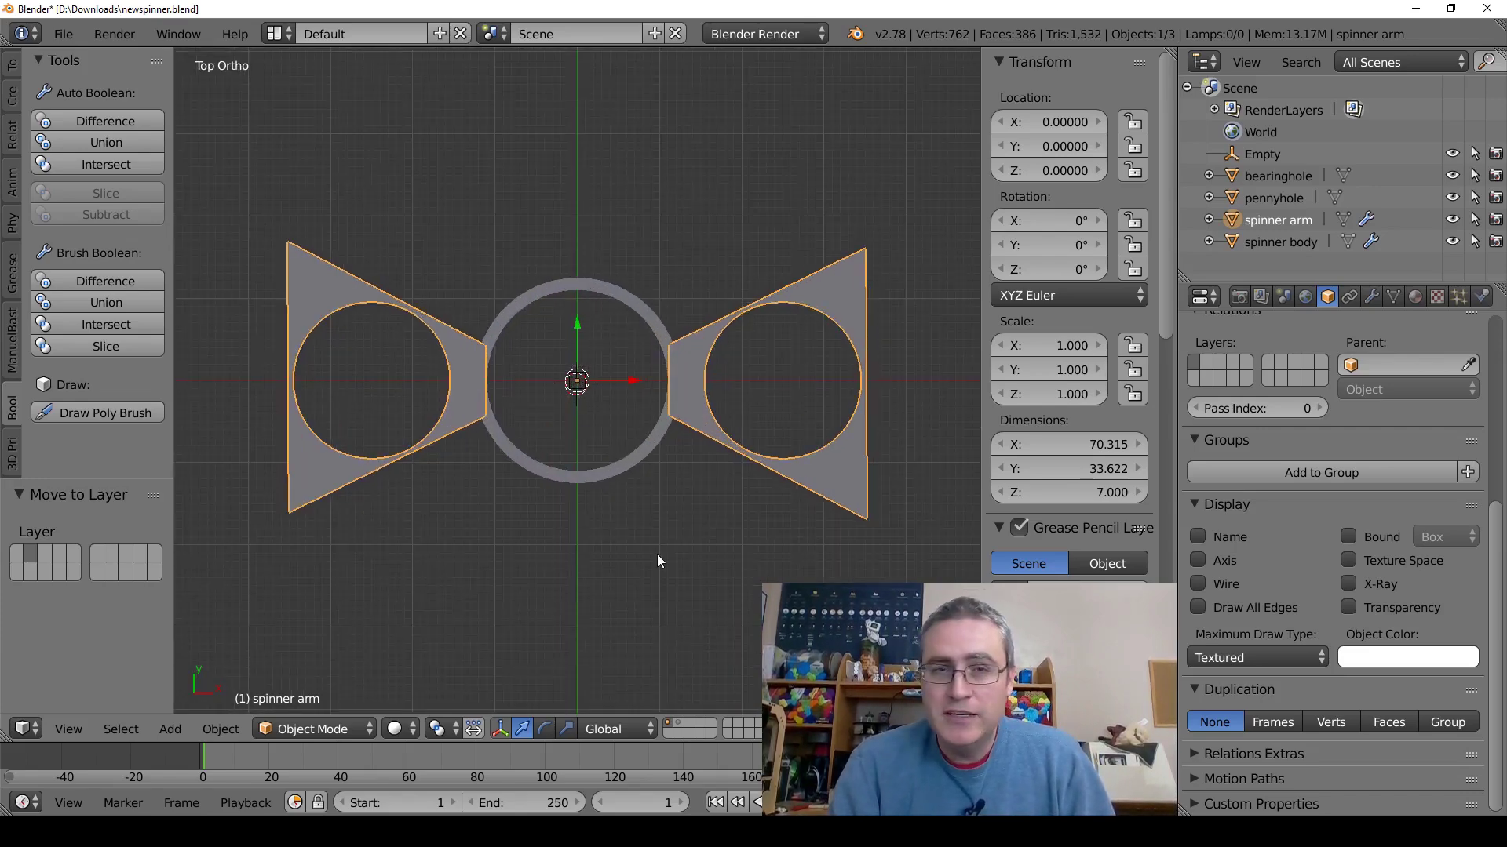
scroll(716, 372, up, 2)
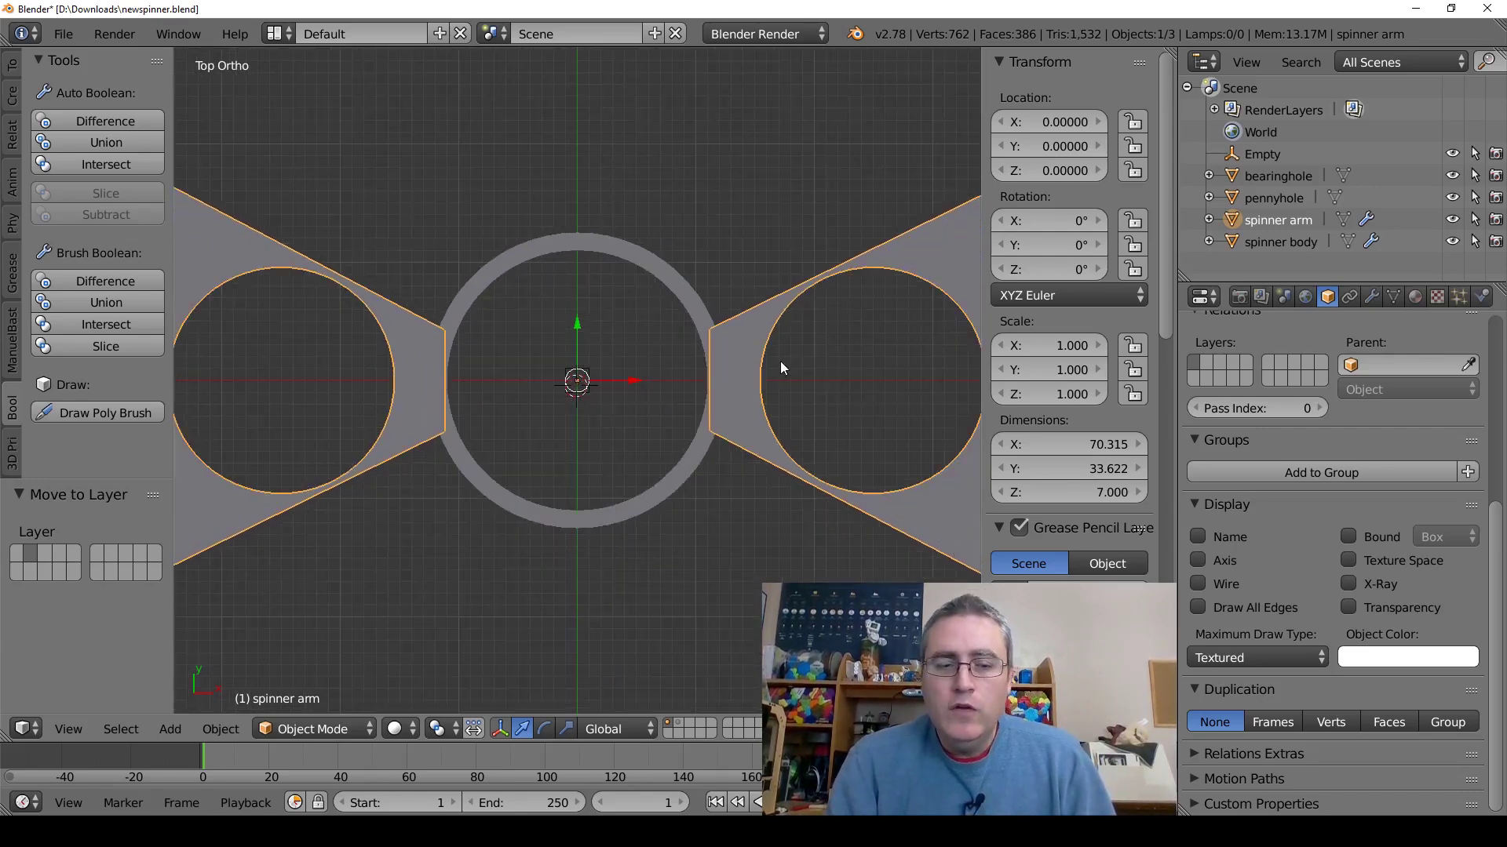
shift+middle_drag(838, 362, 585, 397)
scroll(615, 343, up, 3)
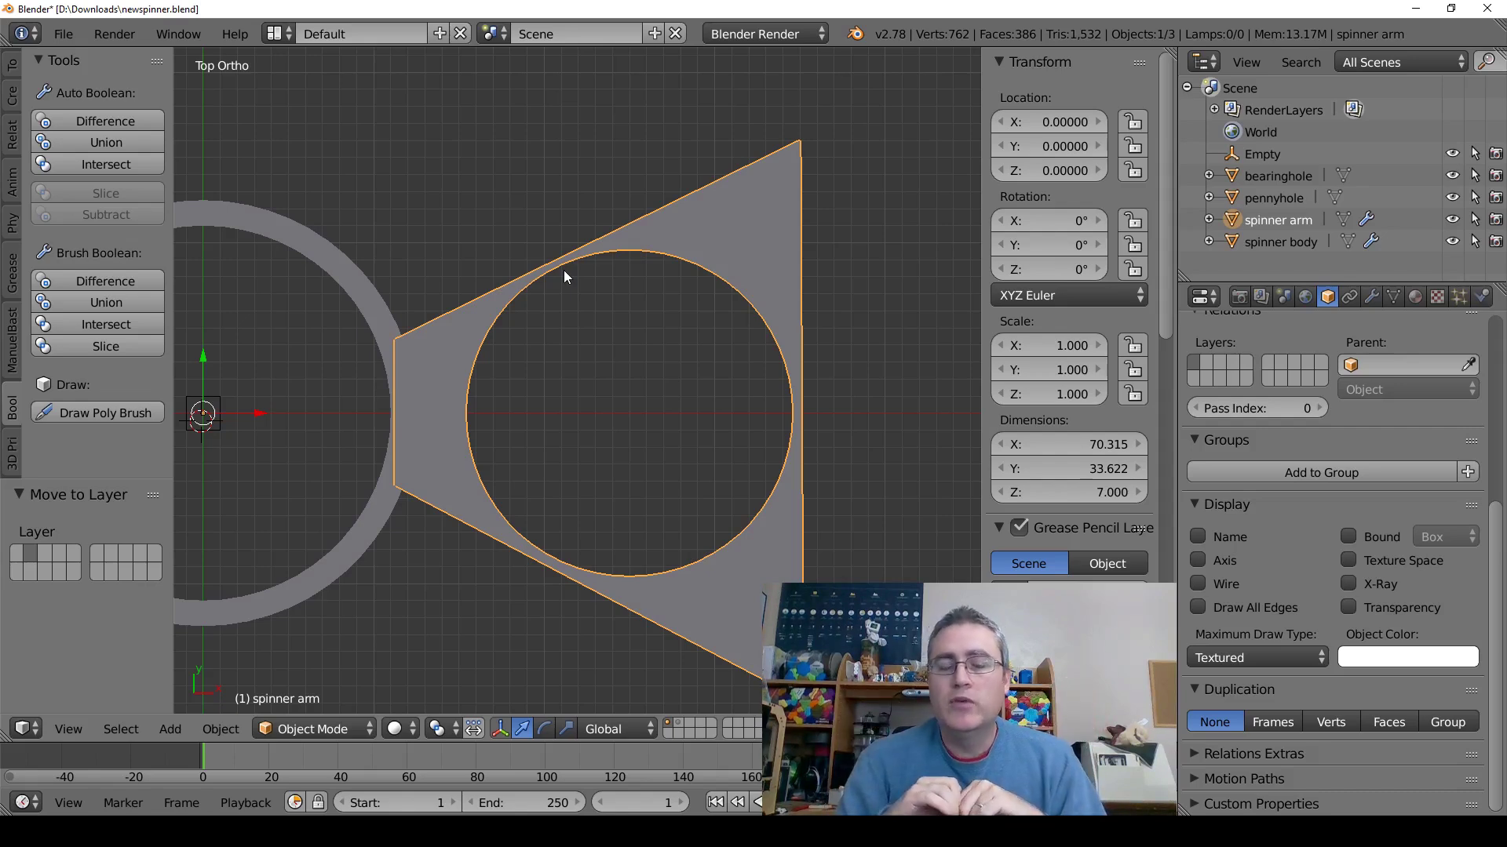
key(Tab)
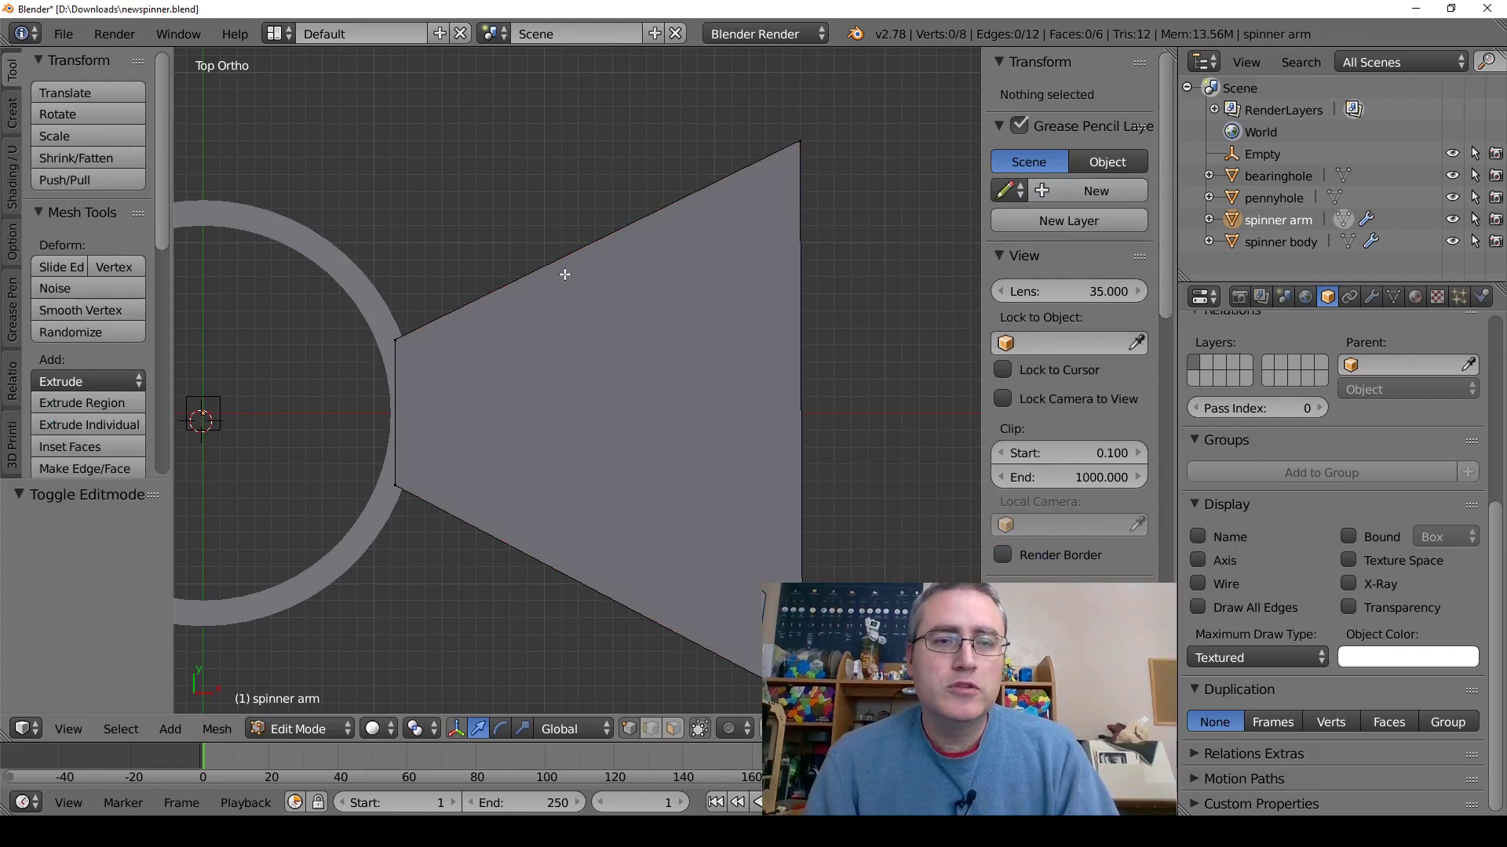
key(ctrl+r)
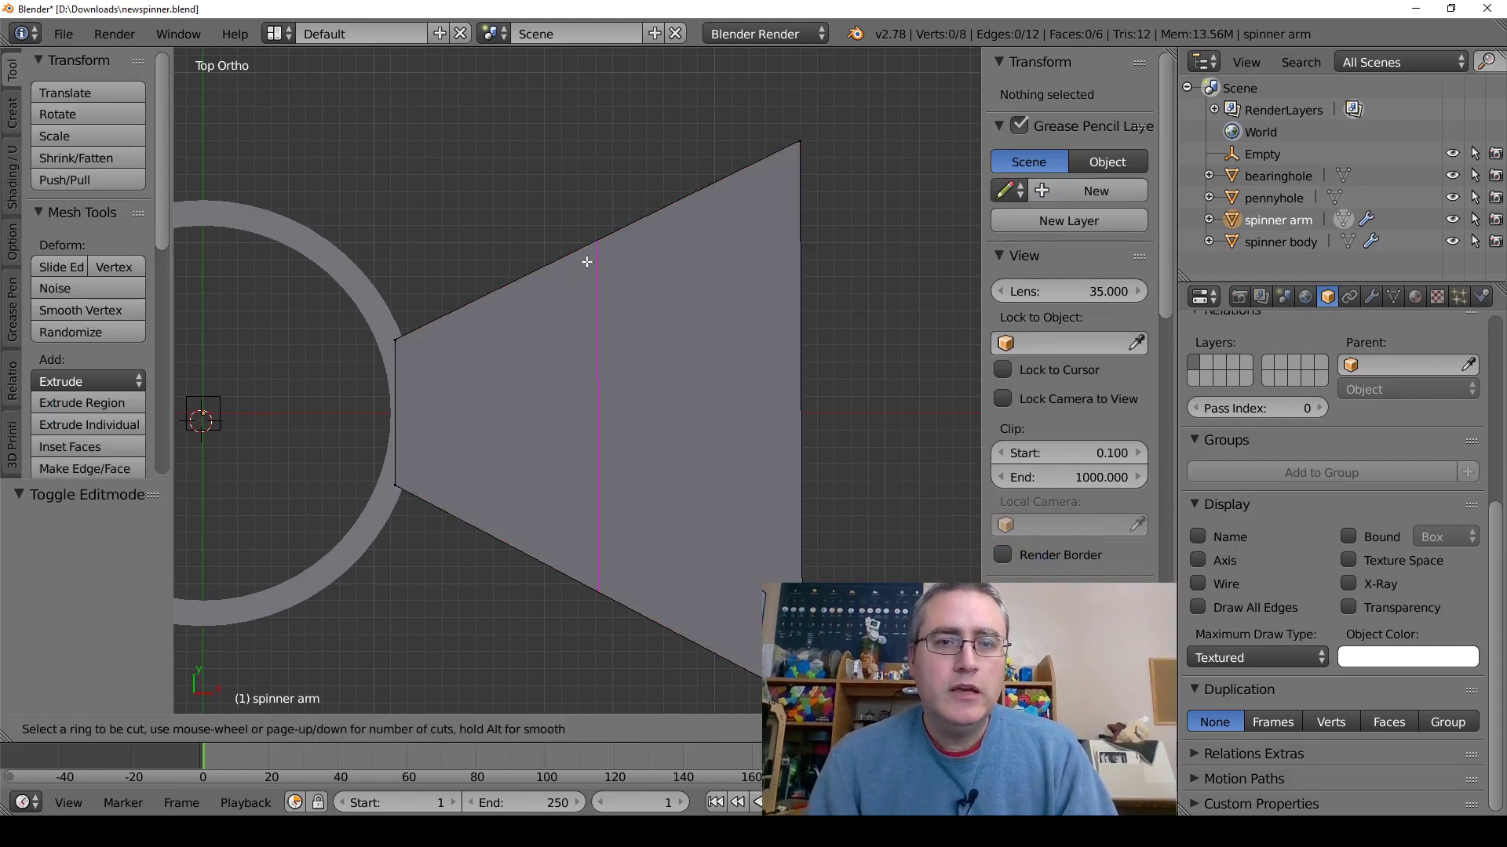
click(587, 261)
click(557, 269)
Add a second loop cut running lengthwise through the middle of the spinner arm.
key(ctrl+r)
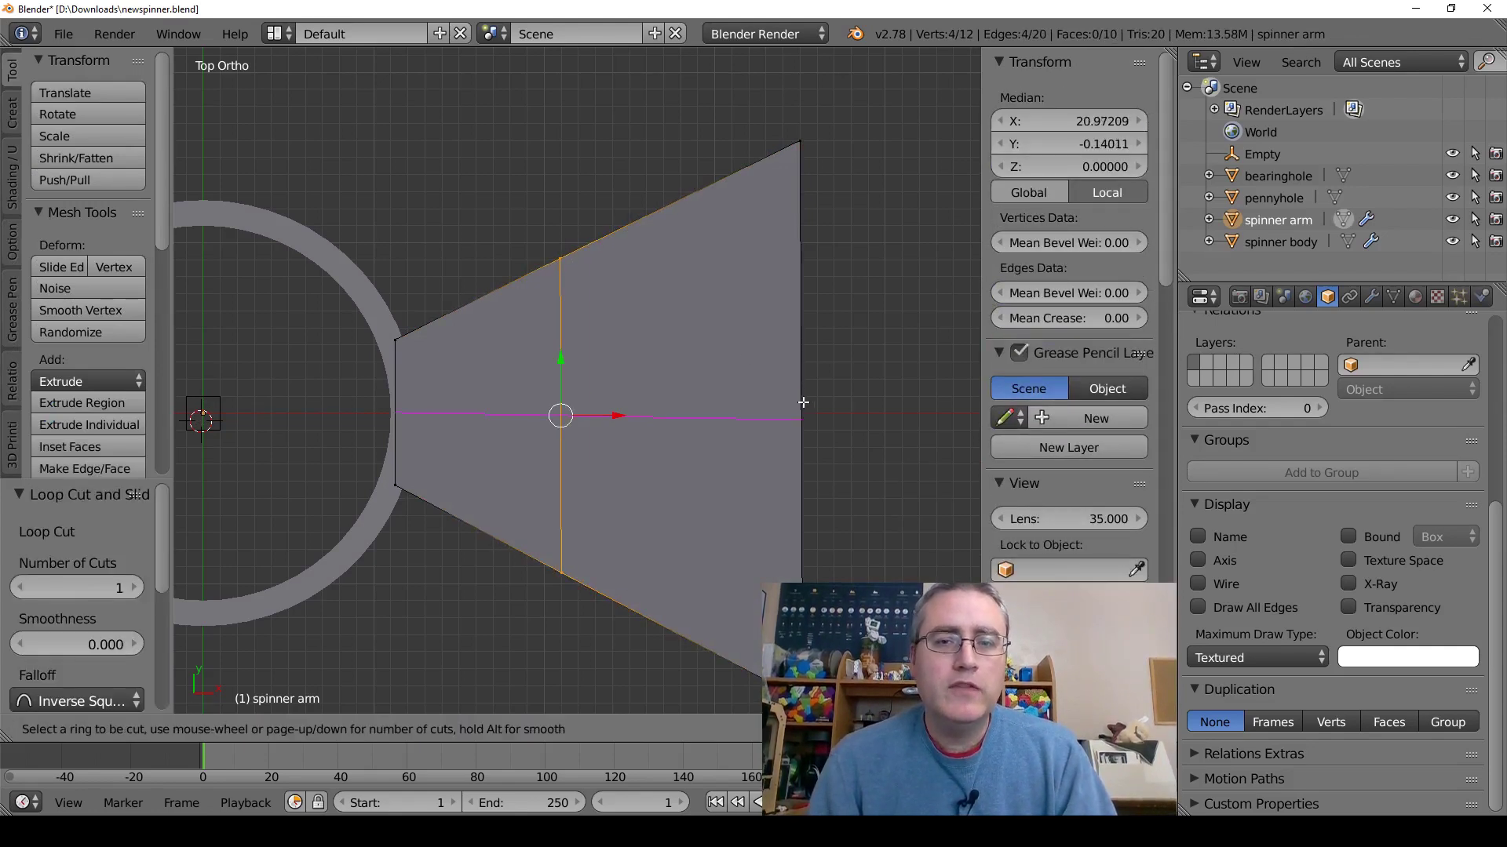
click(801, 404)
click(801, 403)
Select the side vertices of the crosswise cut and the outer edge's midpoint through the arm's full thickness, and scale them by 1.251, excluding Z.
key(a)
key(z)
key(c)
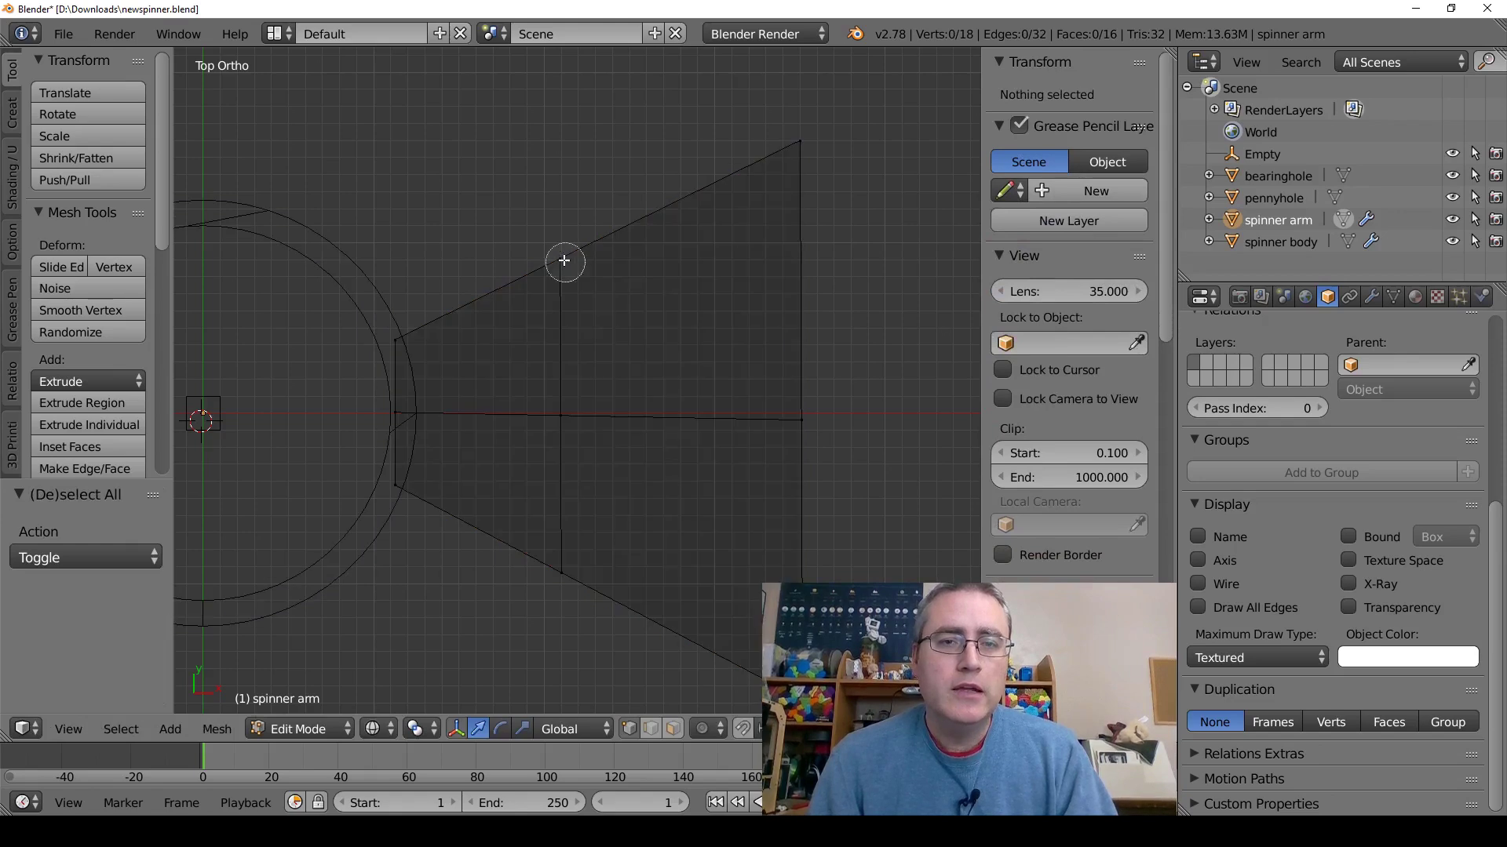
mouse_move(567, 266)
mouse_down()
mouse_move(596, 508)
mouse_move(559, 571)
mouse_up()
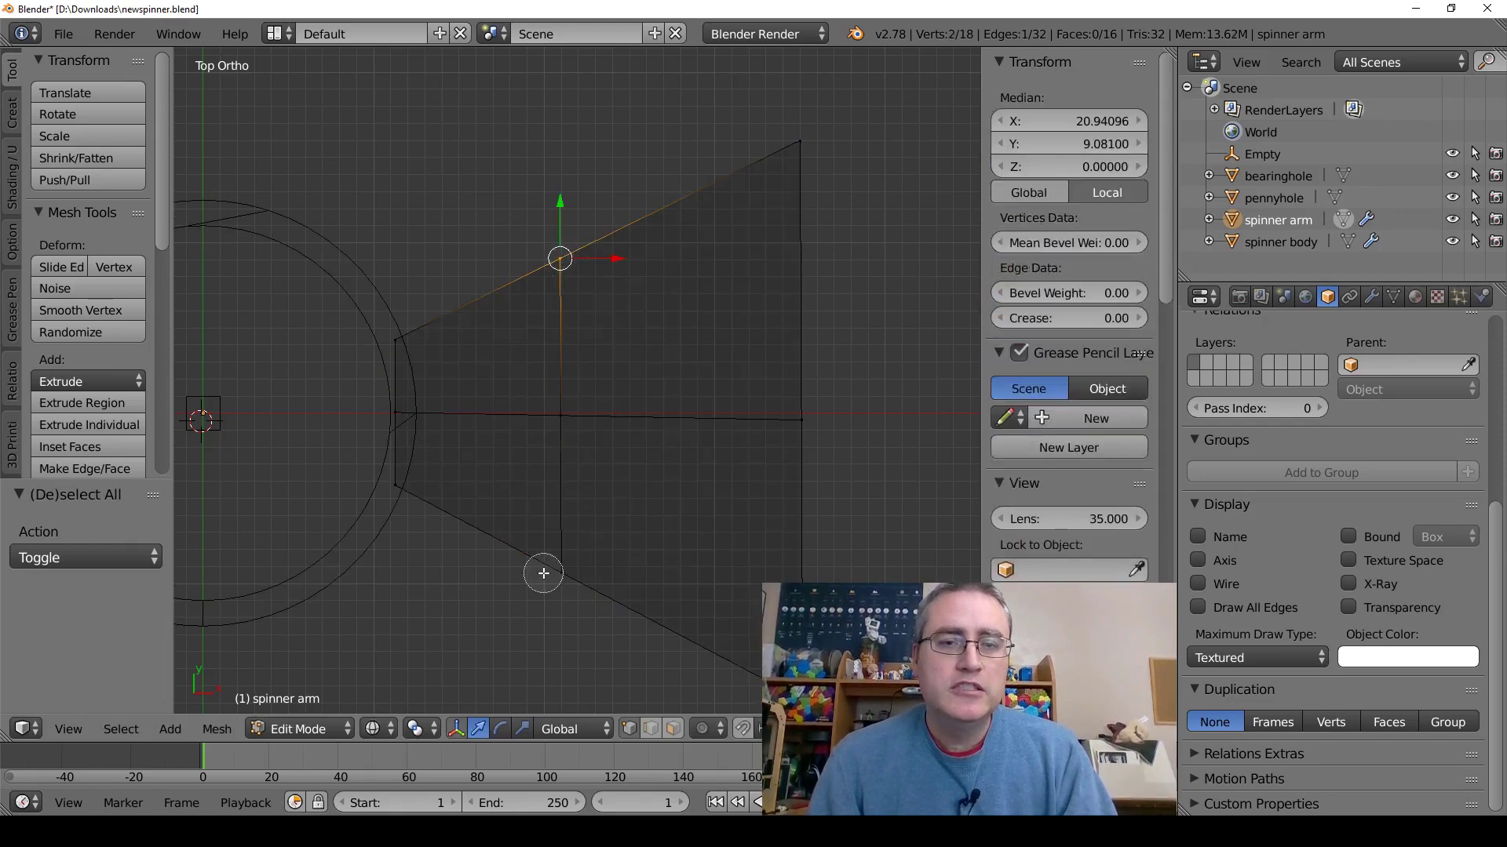
drag(815, 407, 805, 414)
right_click(806, 413)
key(z)
key(s)
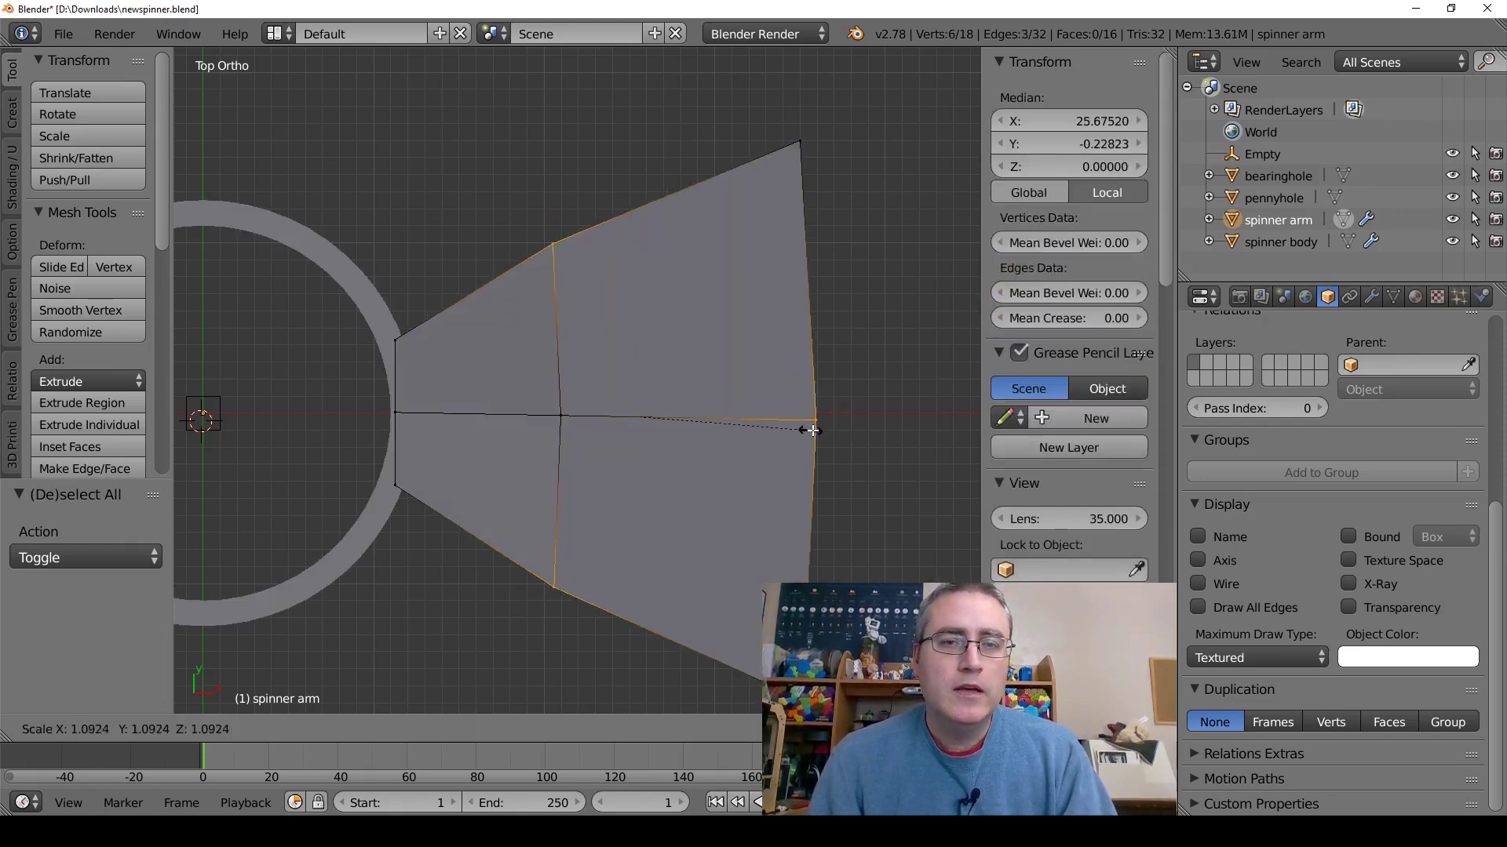
key(shift+z)
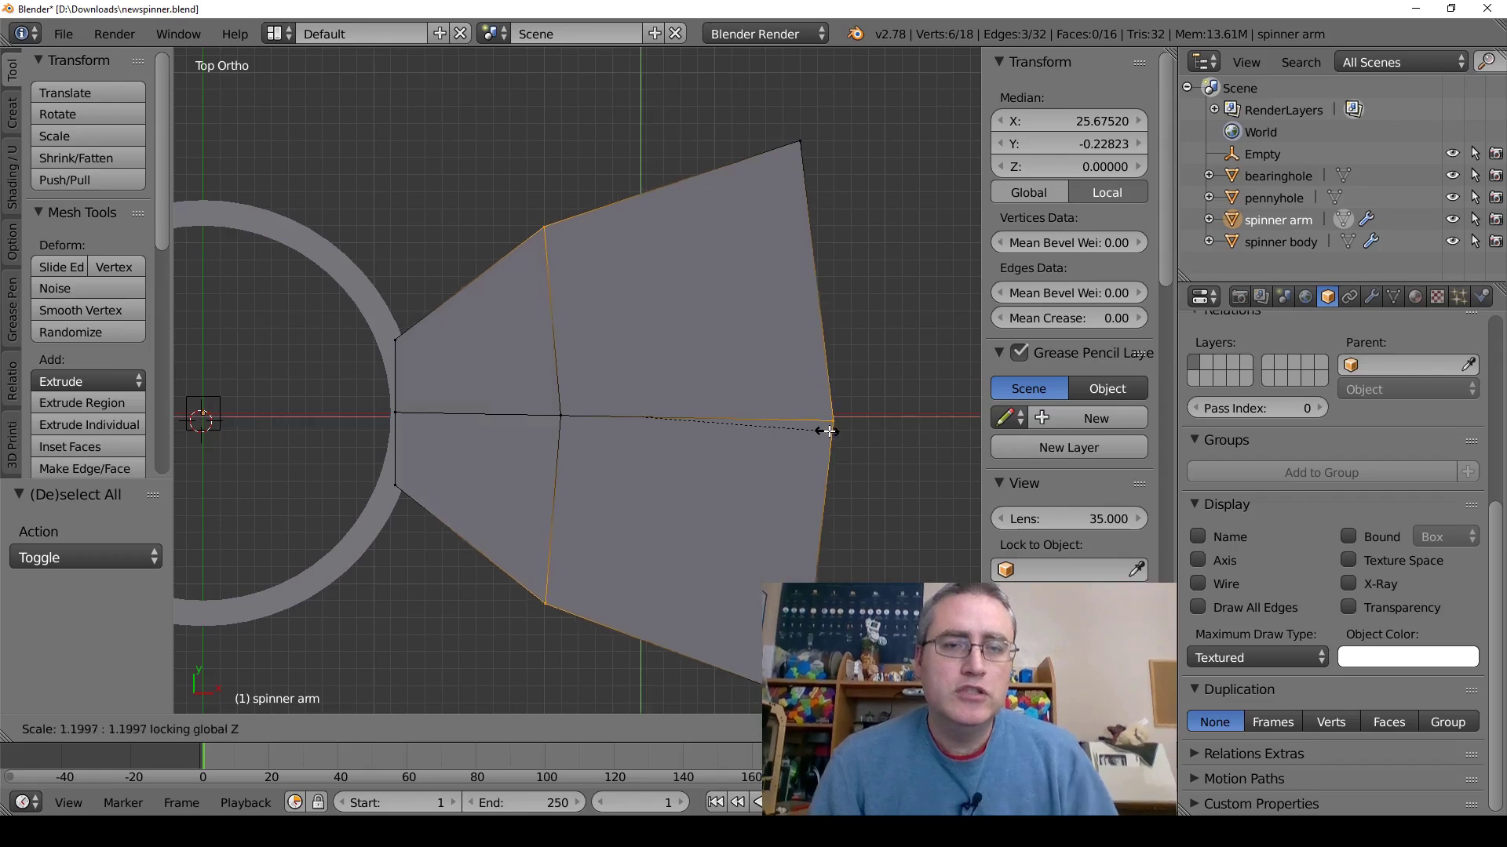
click(828, 430)
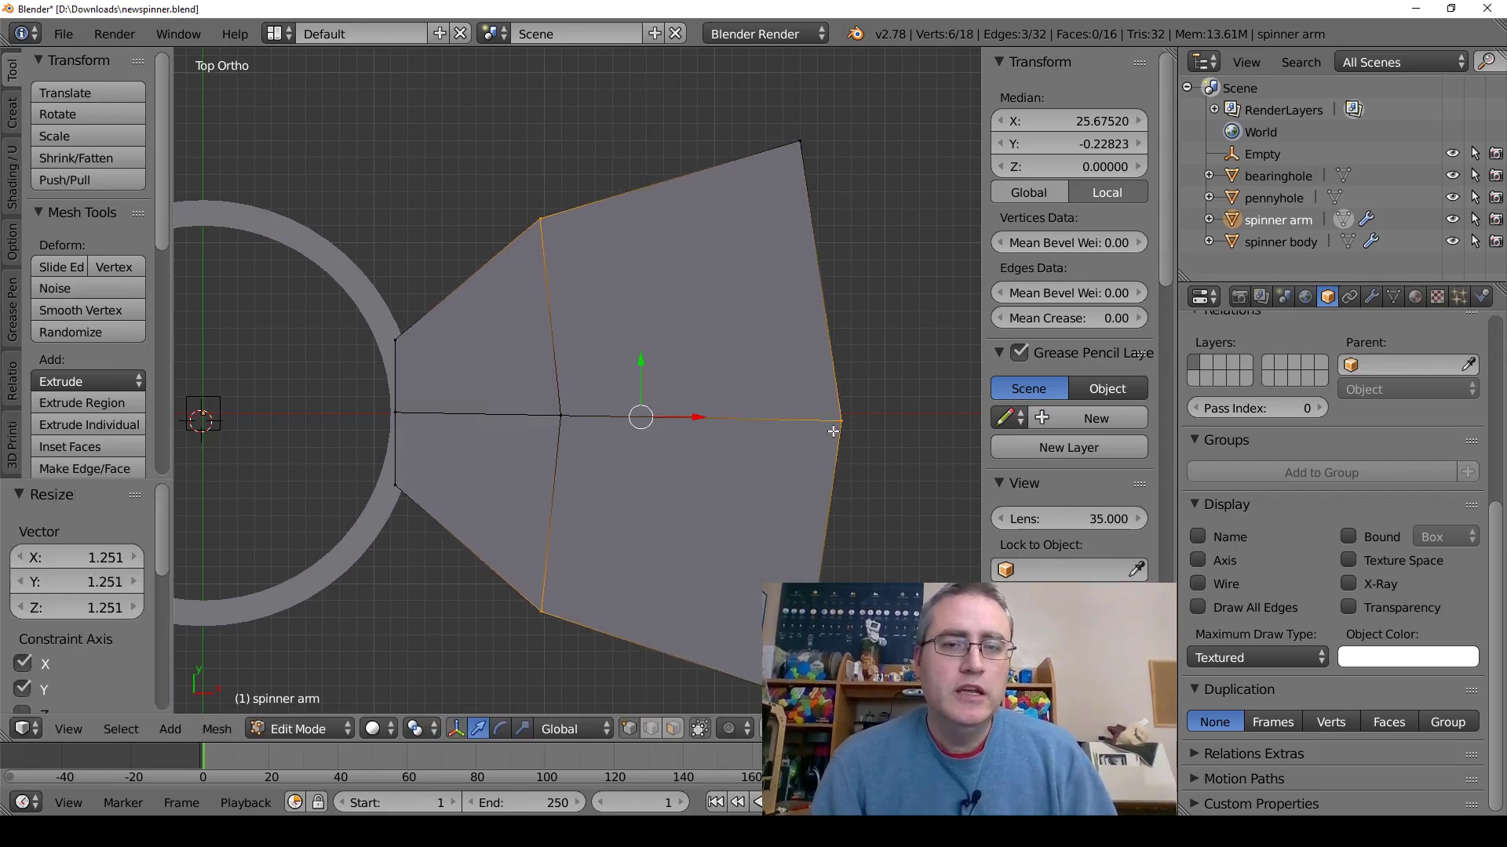
Return to Object Mode and inspect the reshaped spinner arm around the penny hole, obliquely and from the top.
middle_drag(829, 429, 834, 422)
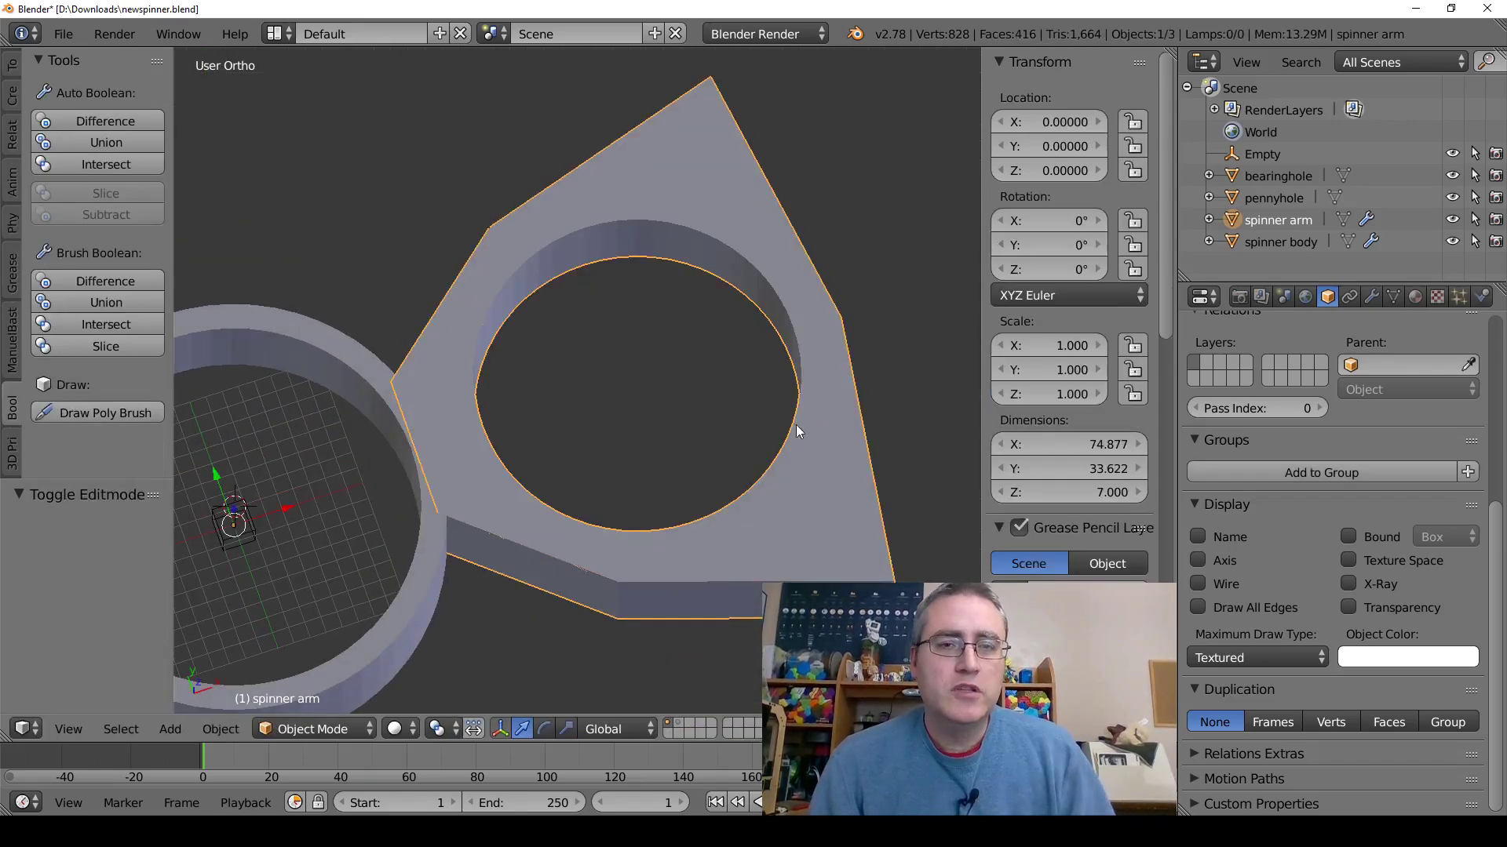
middle_drag(796, 425, 714, 412)
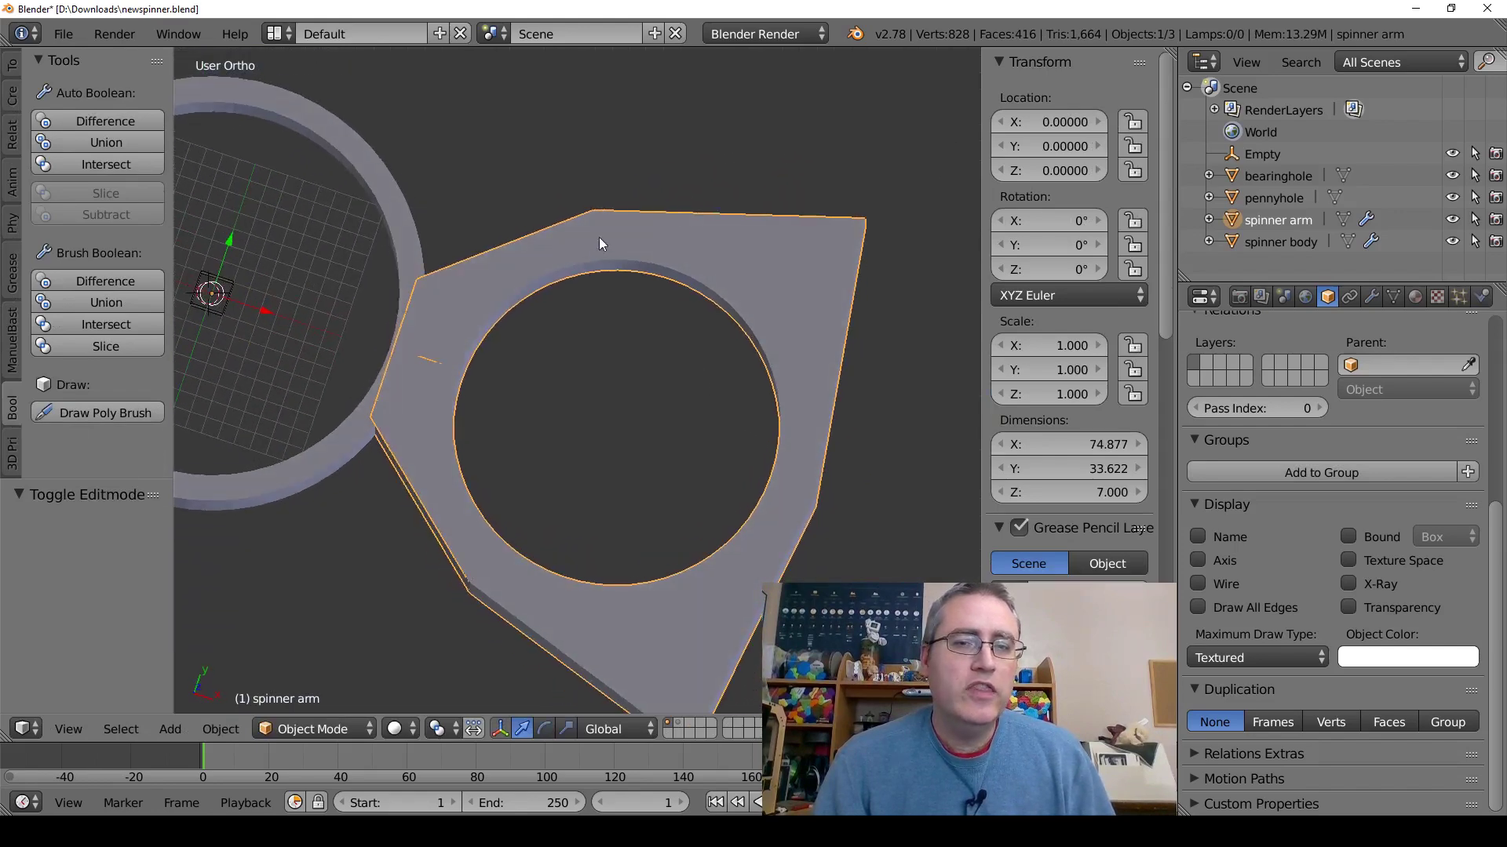
key(KP_7)
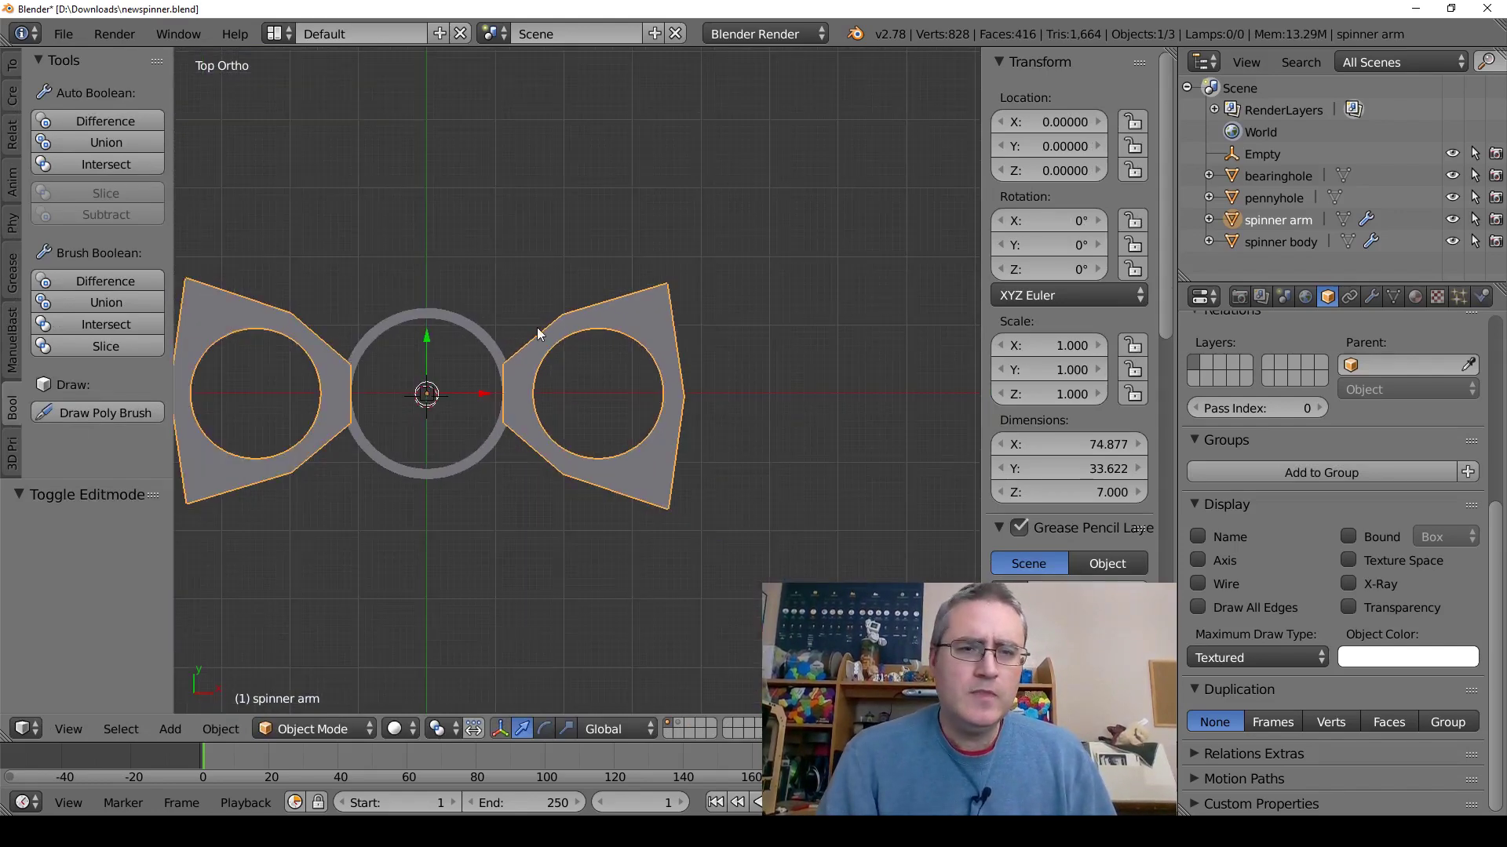
key(KP_Decimal)
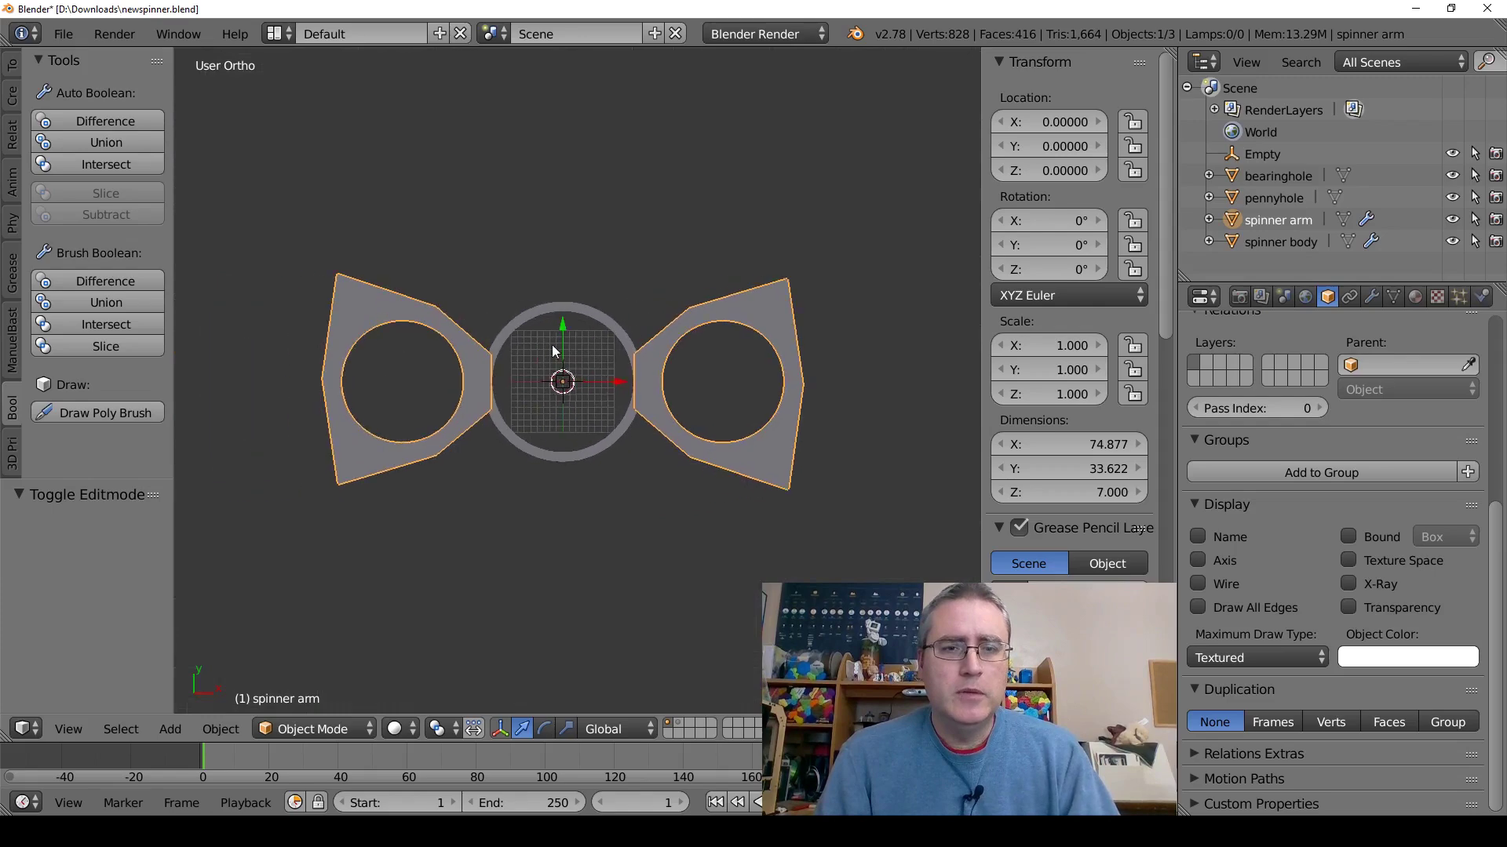
Isolate the spinner body in local view, inspect the combined shape at an angle, and return to the full scene.
key(a)
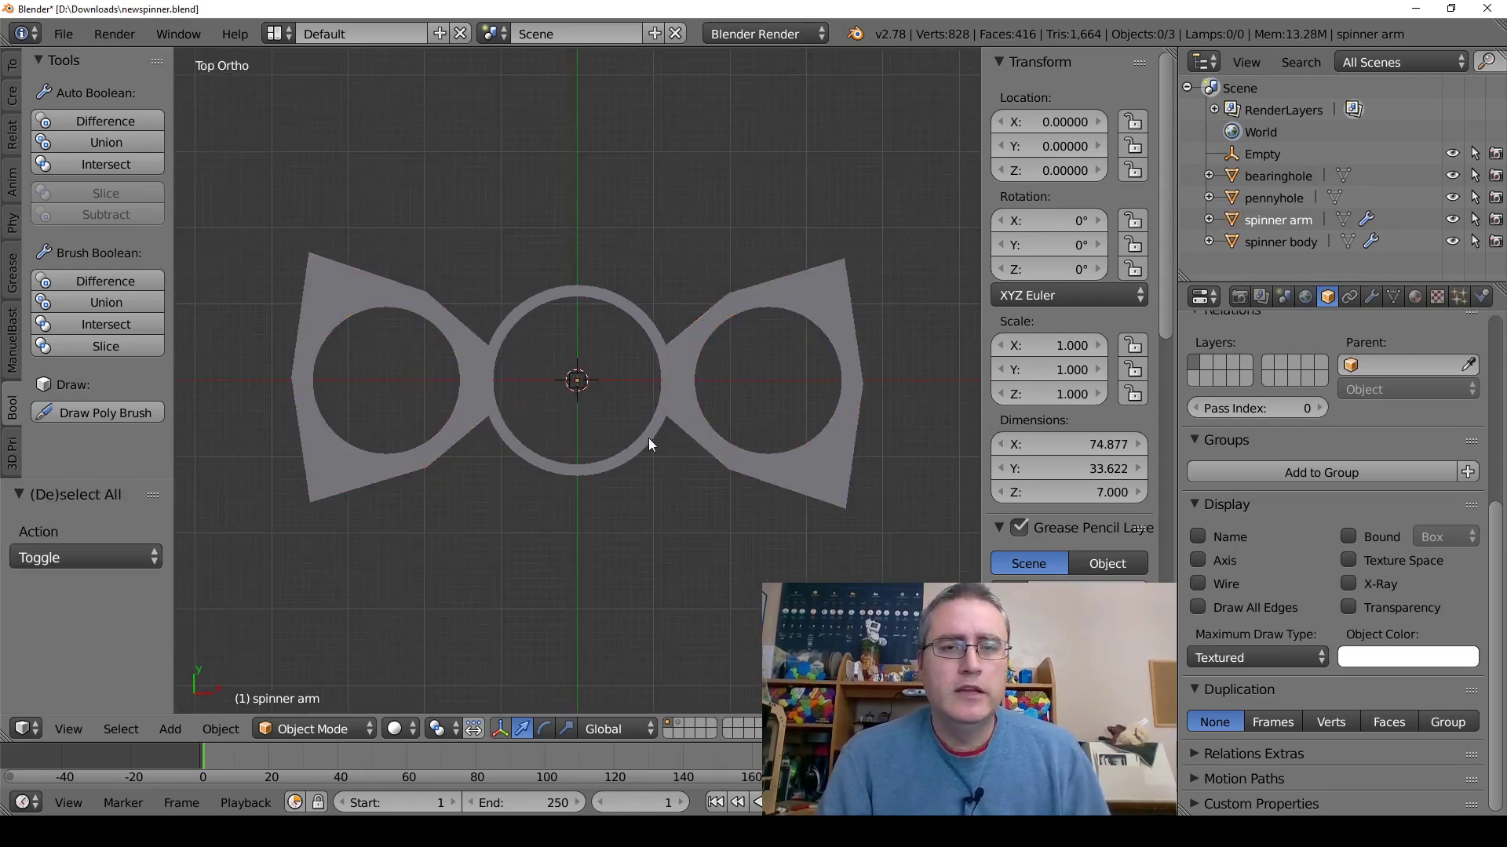
right_click(648, 438)
key(KP_Divide)
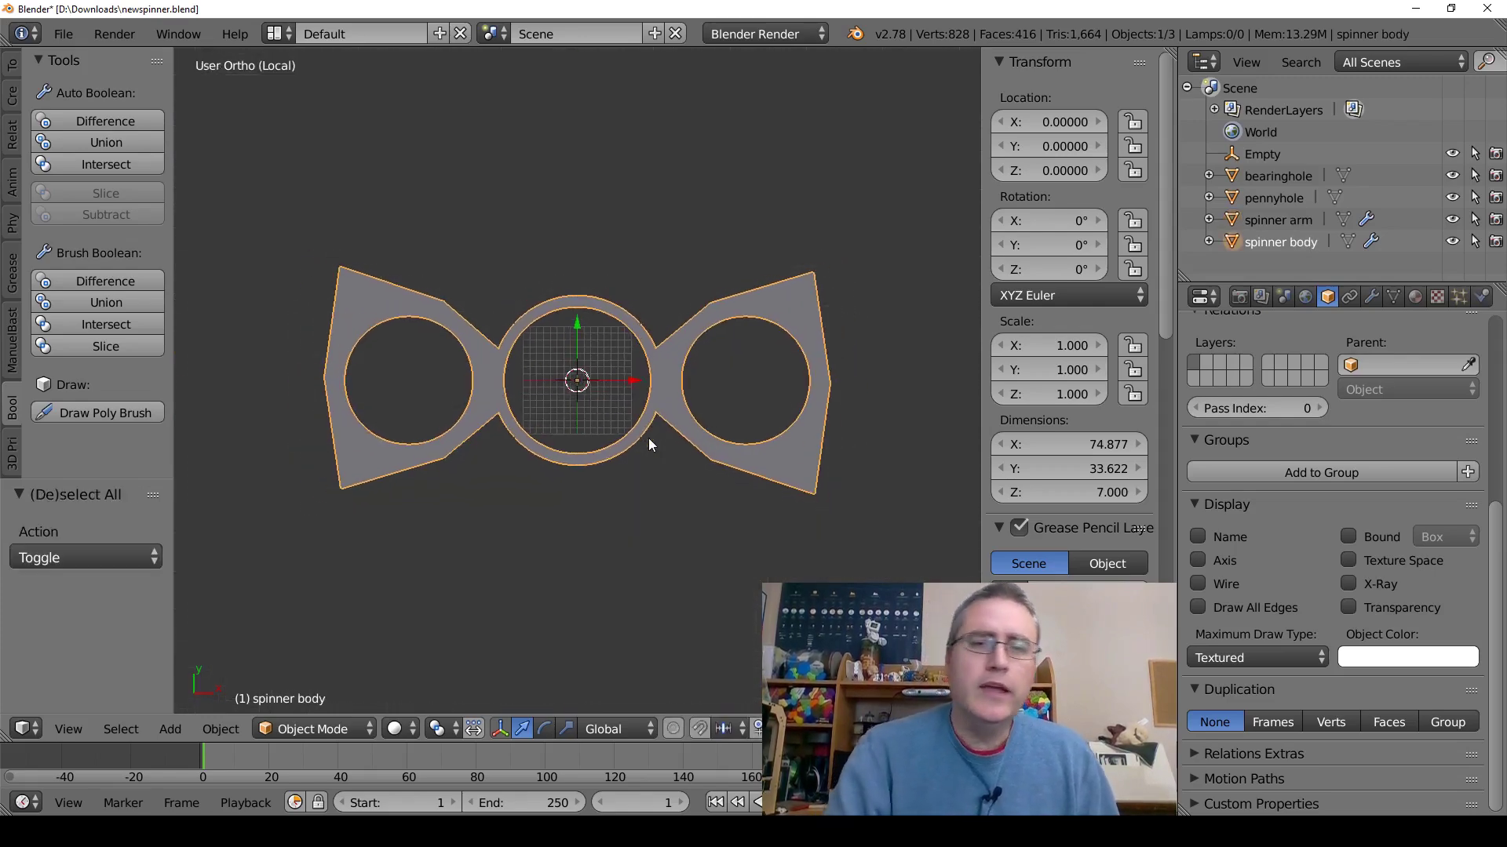
middle_drag(648, 439, 590, 463)
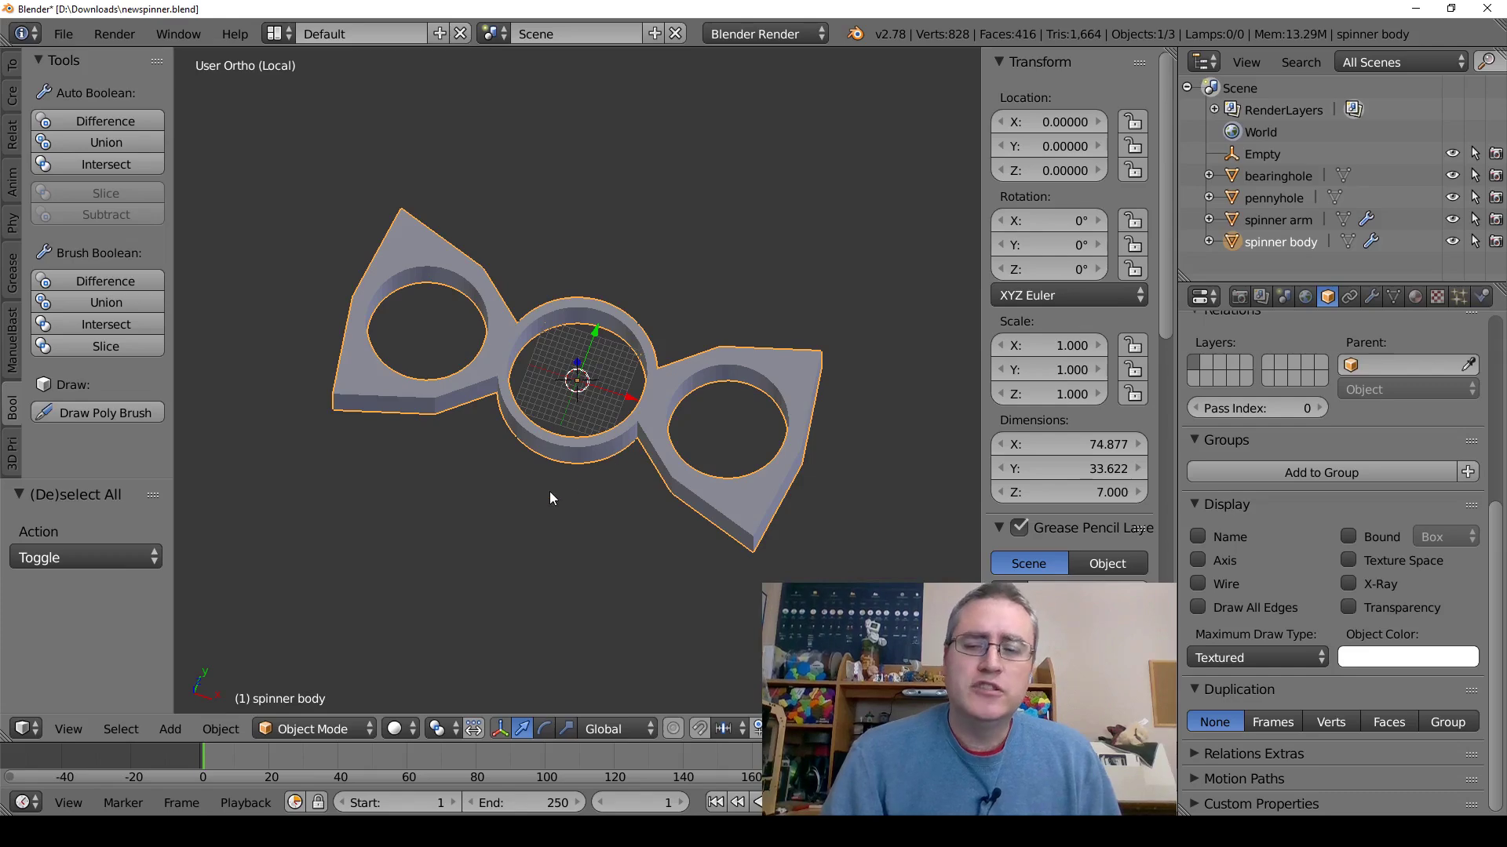
key(KP_Divide)
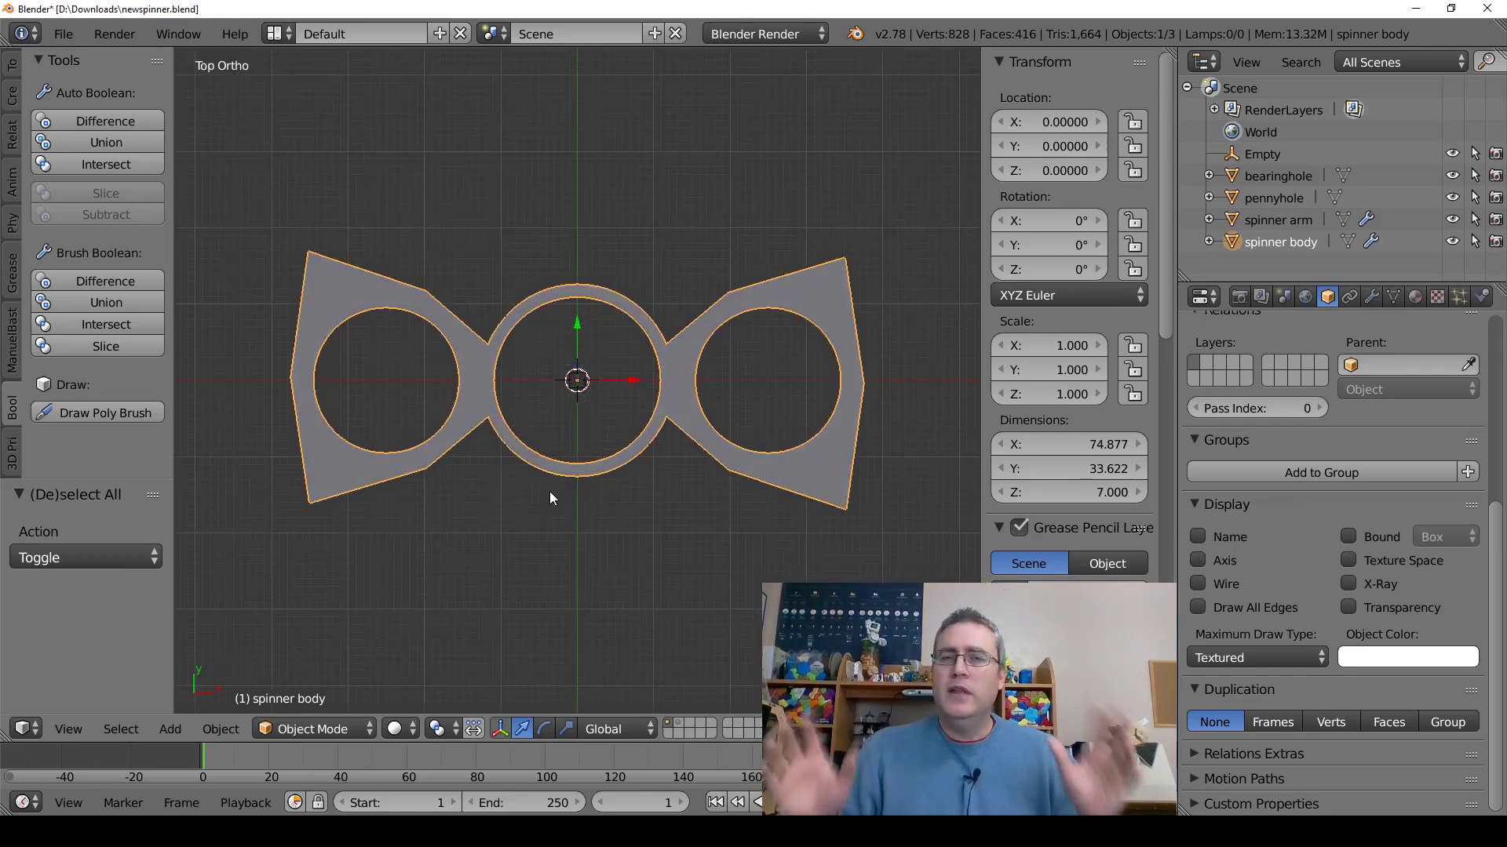